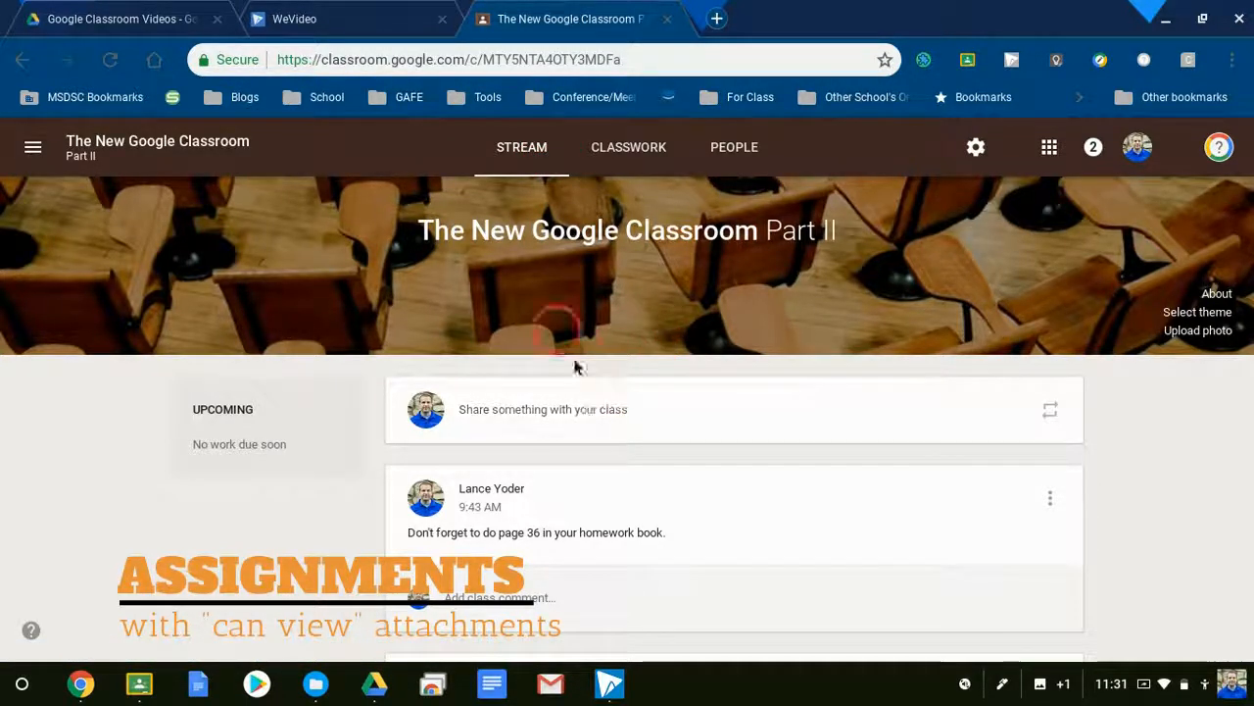
scroll(704, 515, down, 1)
scroll(704, 515, down, 8)
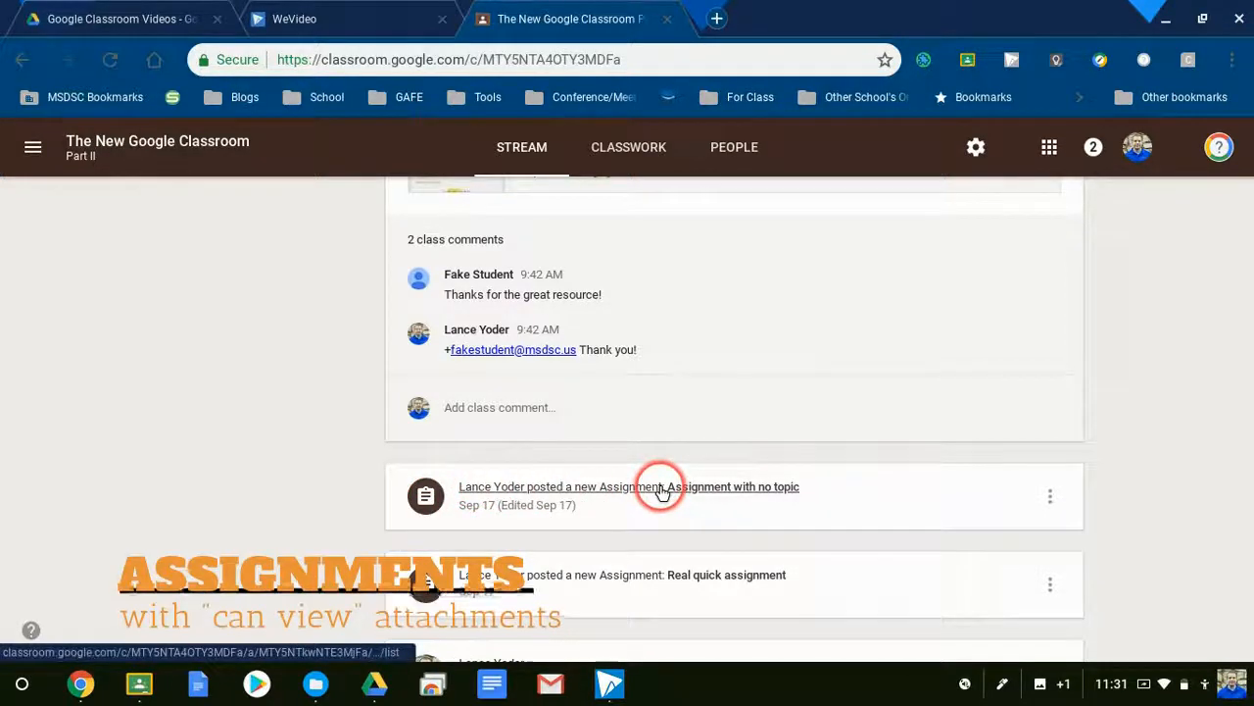
scroll(856, 520, up, 1)
scroll(857, 519, up, 10)
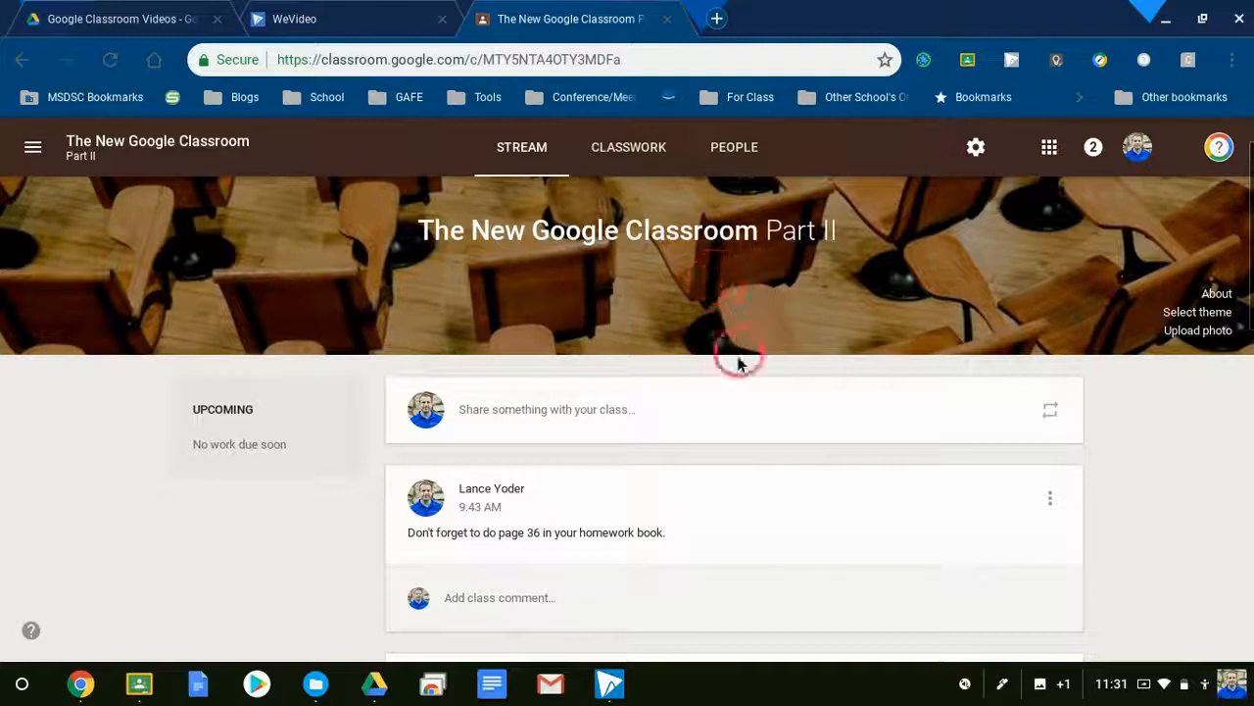
Step: Start a new assignment on the class's Classwork page
click(645, 156)
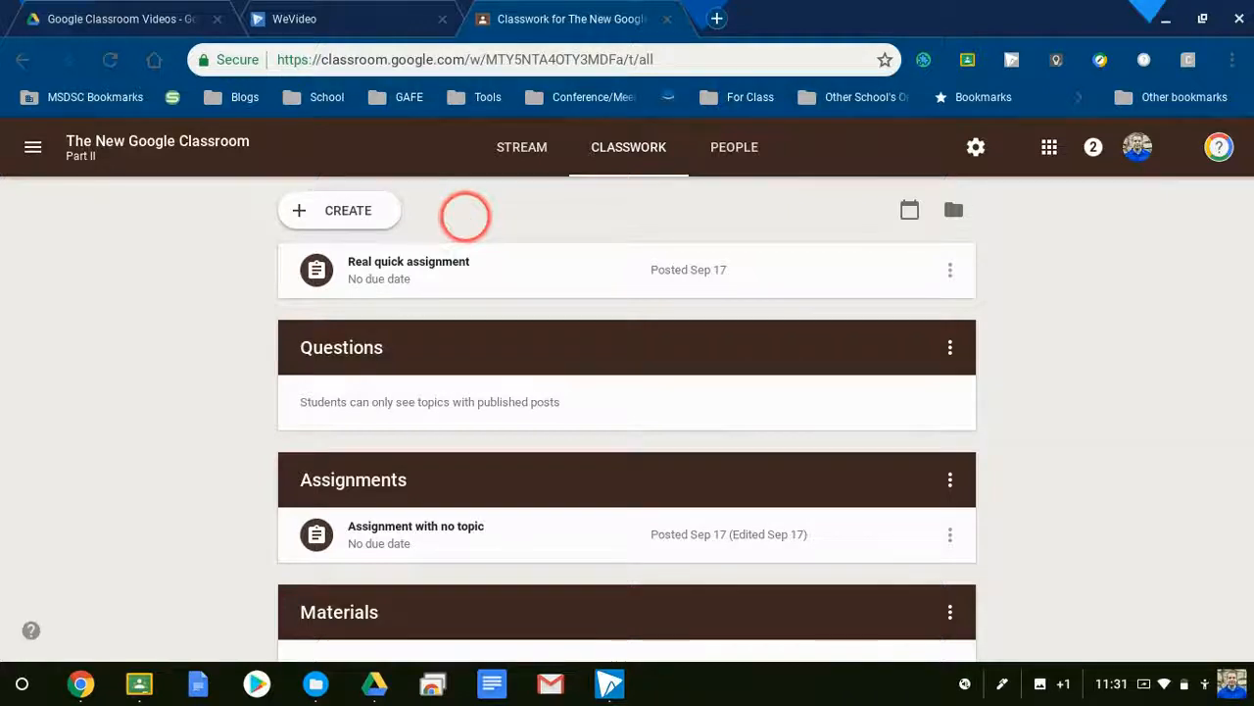
click(333, 211)
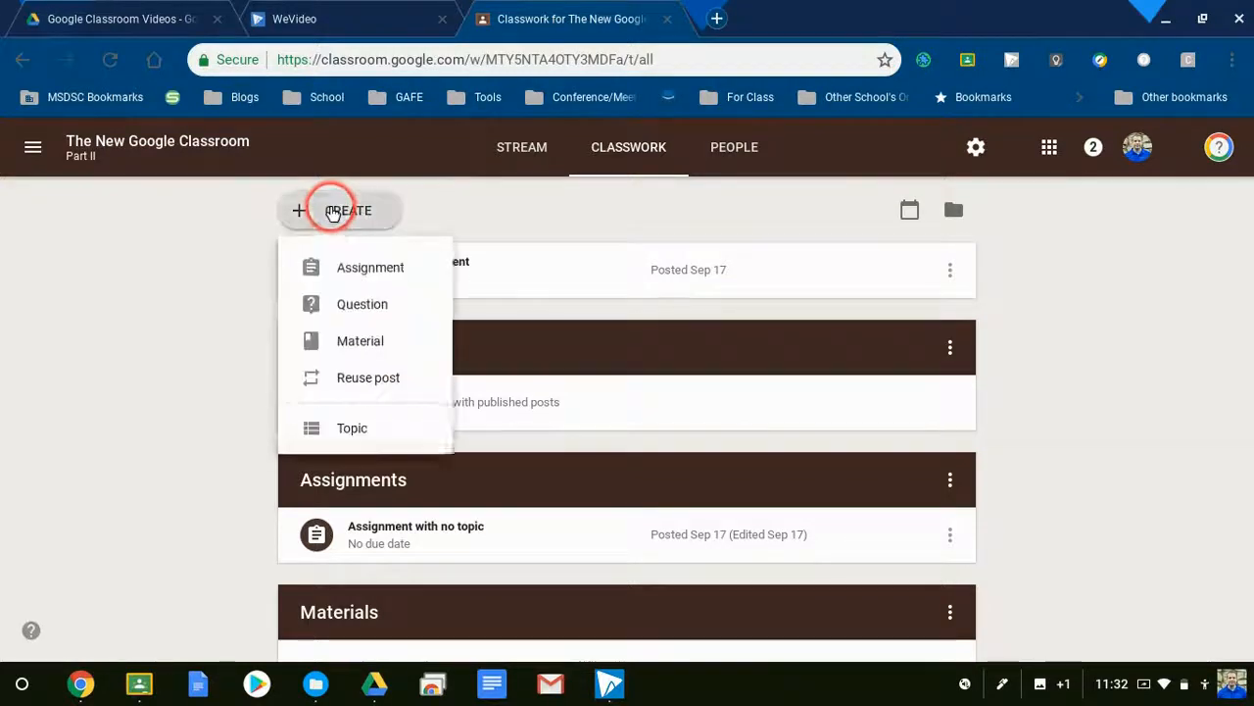
click(353, 262)
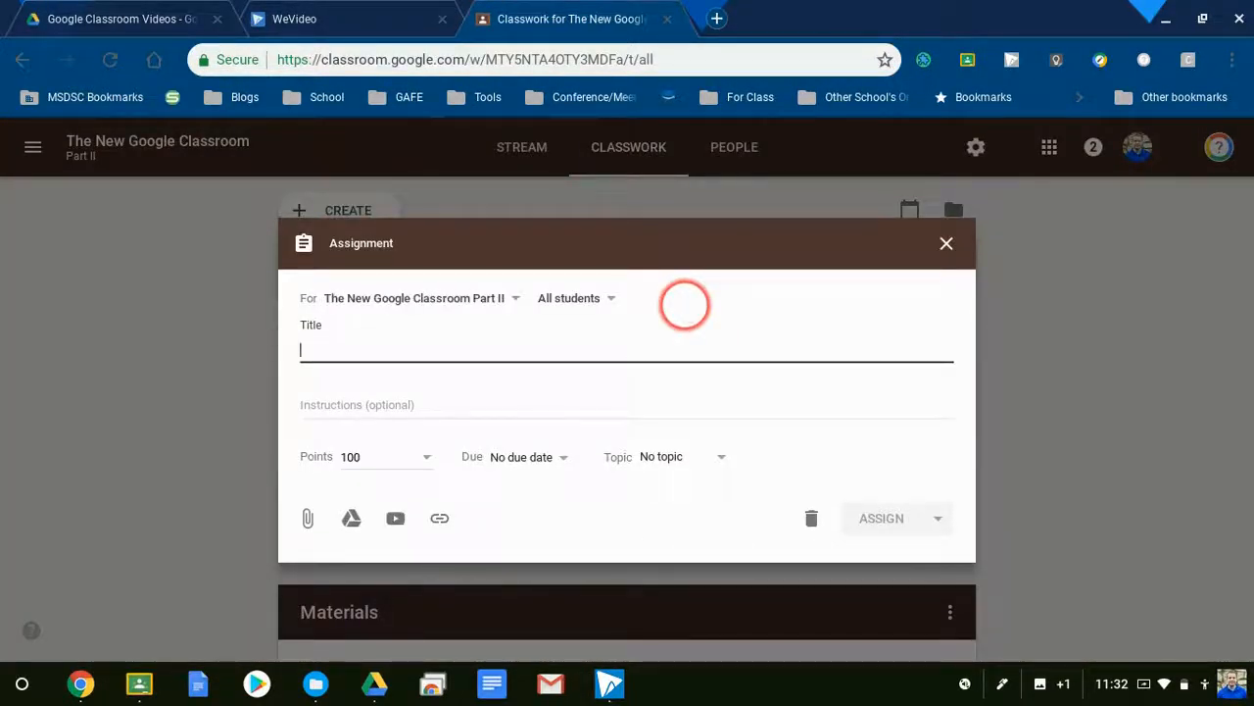
Step: Title it "Resource Document" and enter instructions "View the document, click on the links, and create your own Slides presentation. In the Slides, share what you learned."
text(Resource Document)
key(Tab)
text(View the document, click on the links, and create your own Slides presentation. In the Slides, share what you learned.)
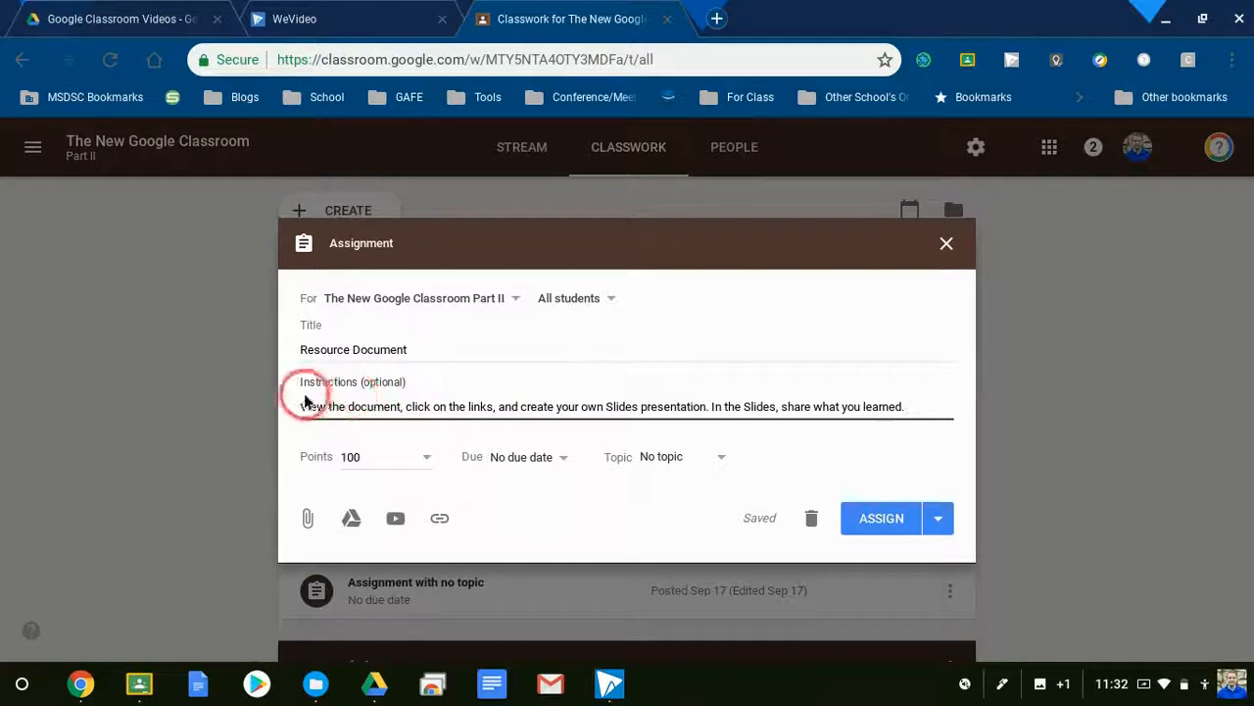
Step: Set the assignment's due date to Sep 21, 2018 and its topic to Assignments
click(416, 459)
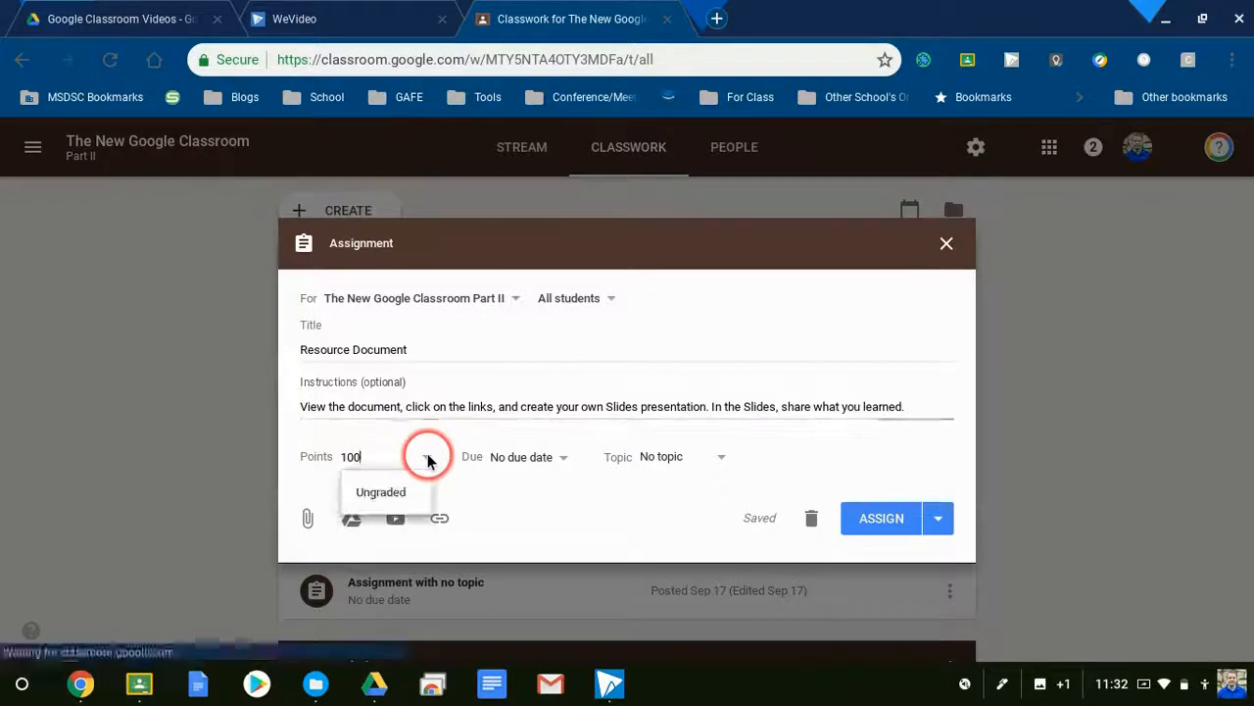
click(461, 498)
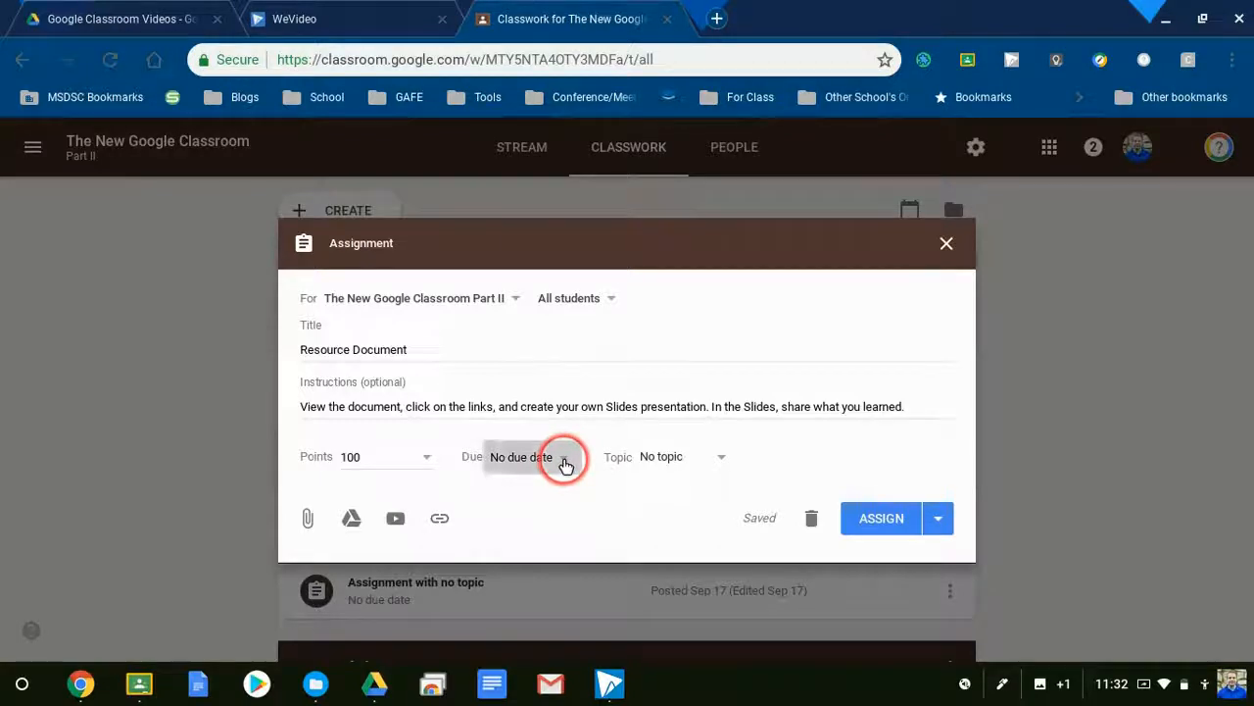
click(565, 460)
click(644, 520)
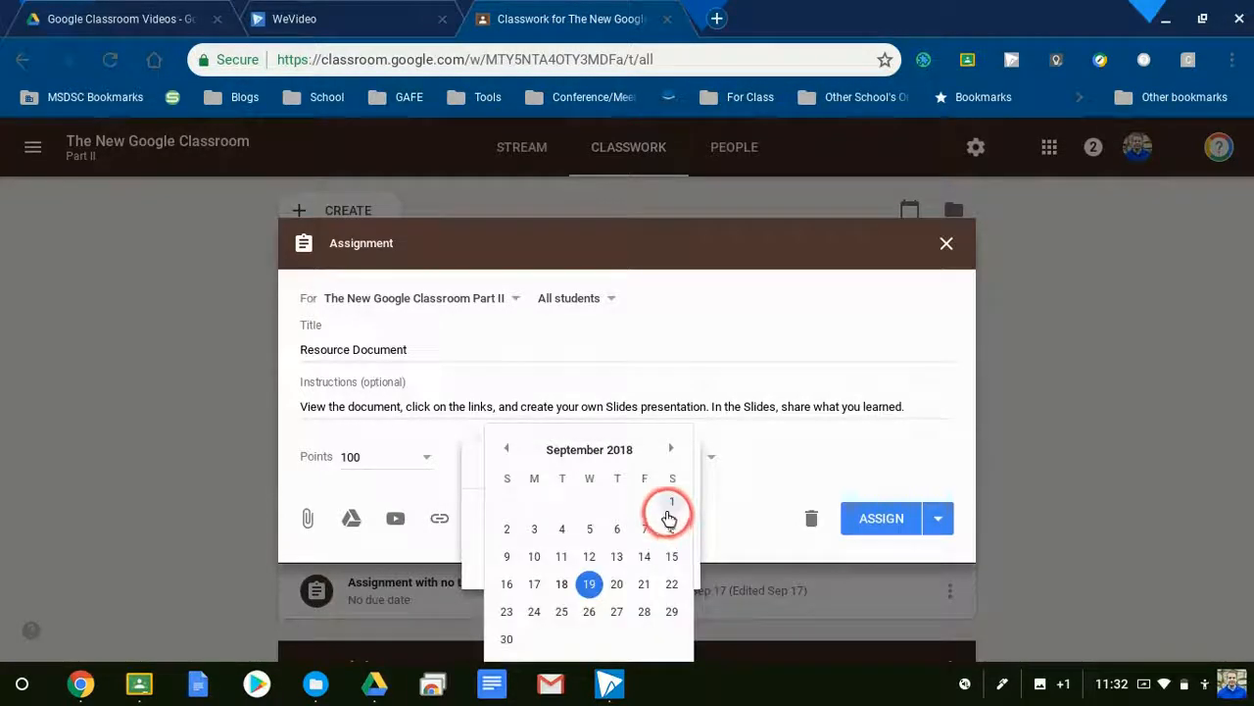
click(644, 584)
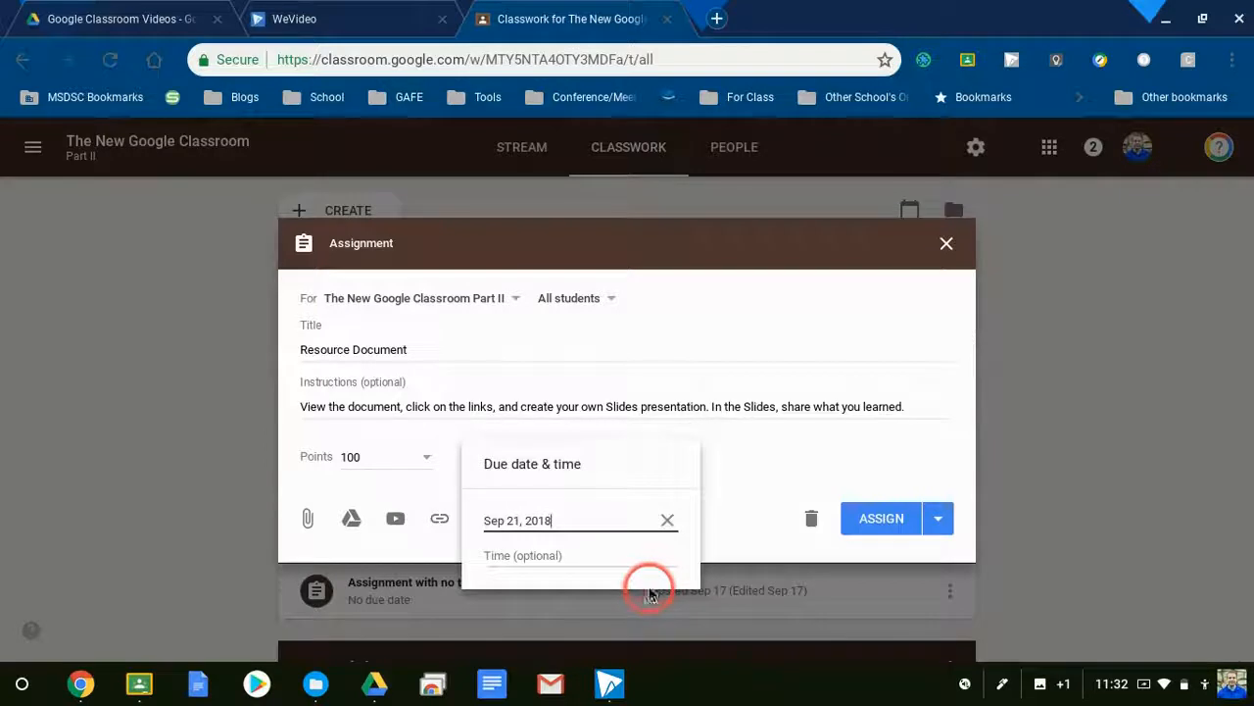
click(728, 515)
click(695, 461)
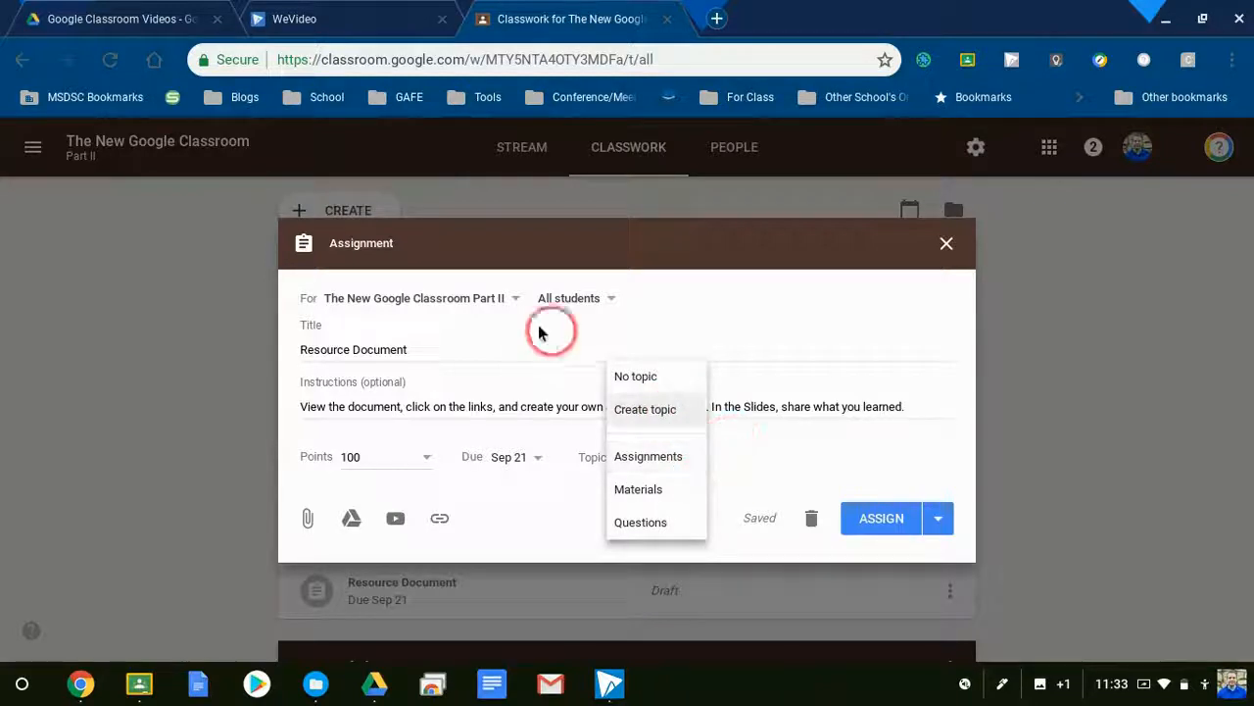
click(642, 457)
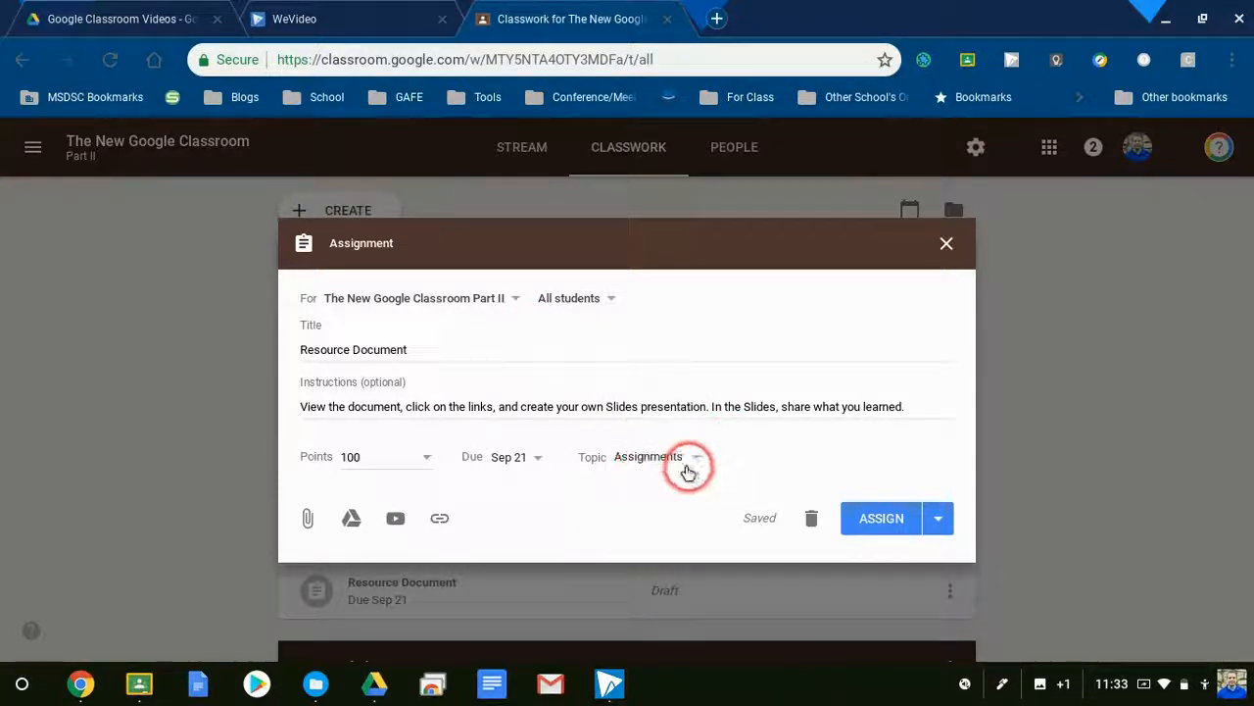
Step: Open the Google Drive file picker for the assignment and look through the file type filters for My Drive
click(351, 521)
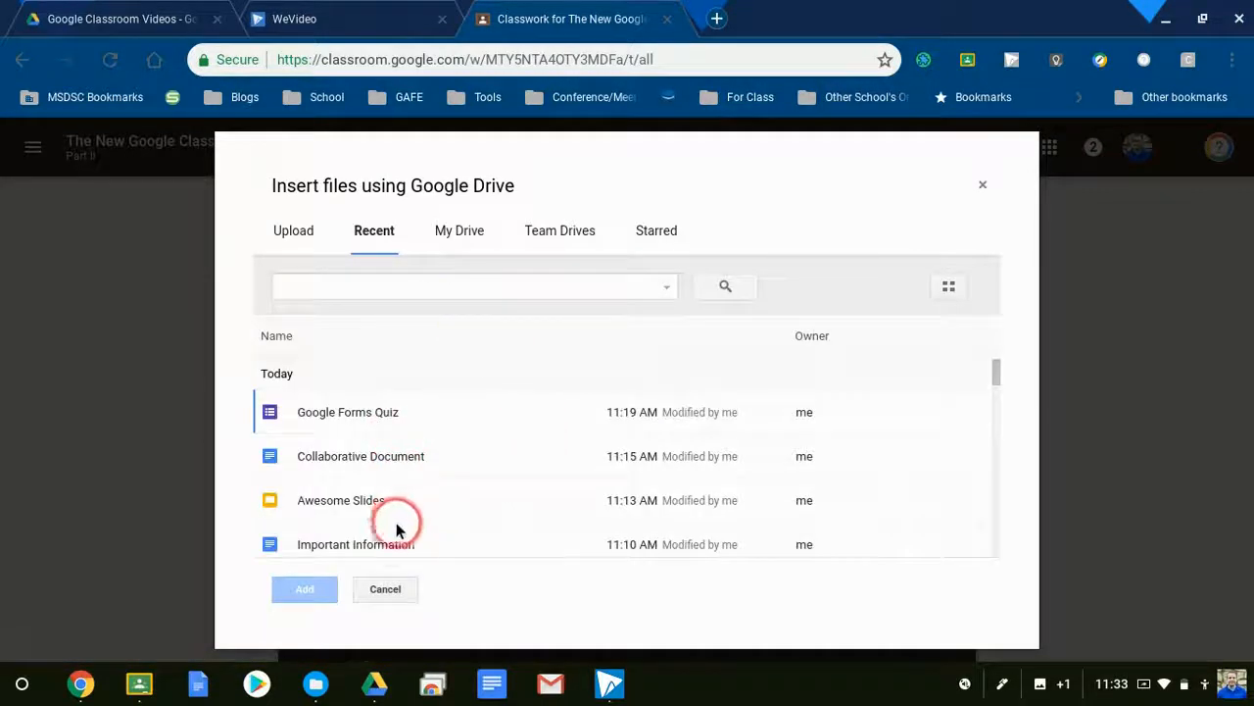
click(460, 232)
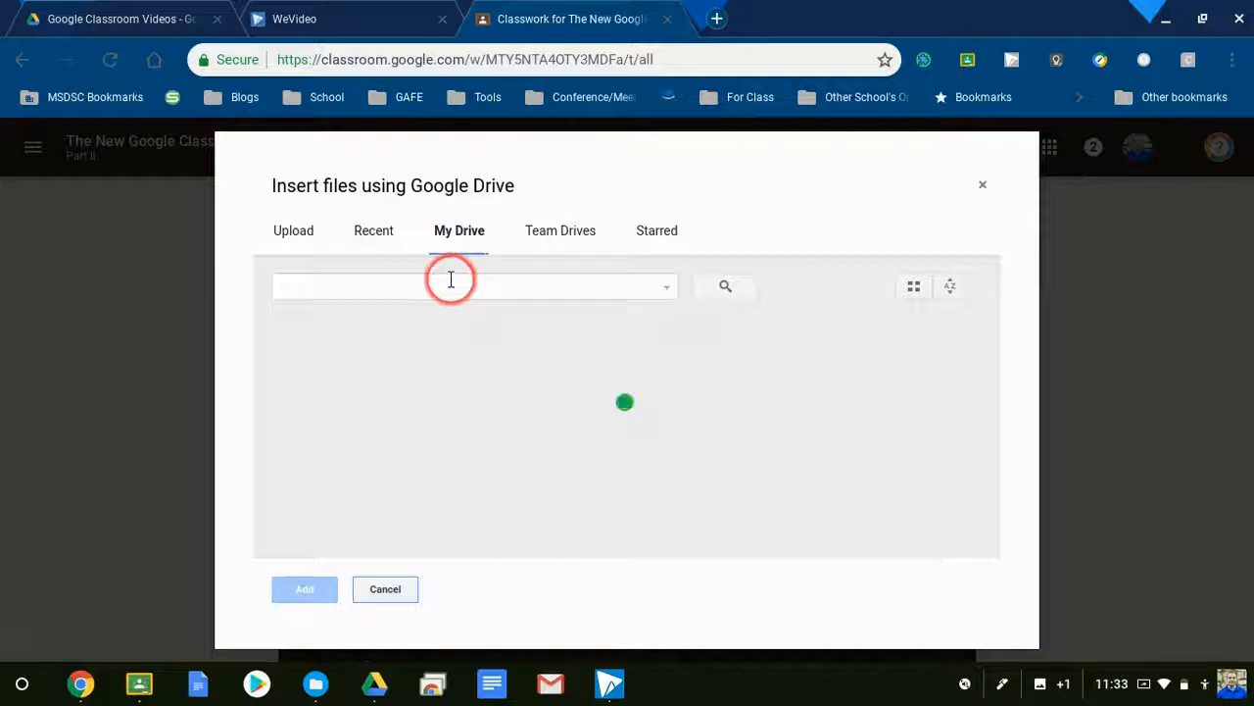
click(670, 289)
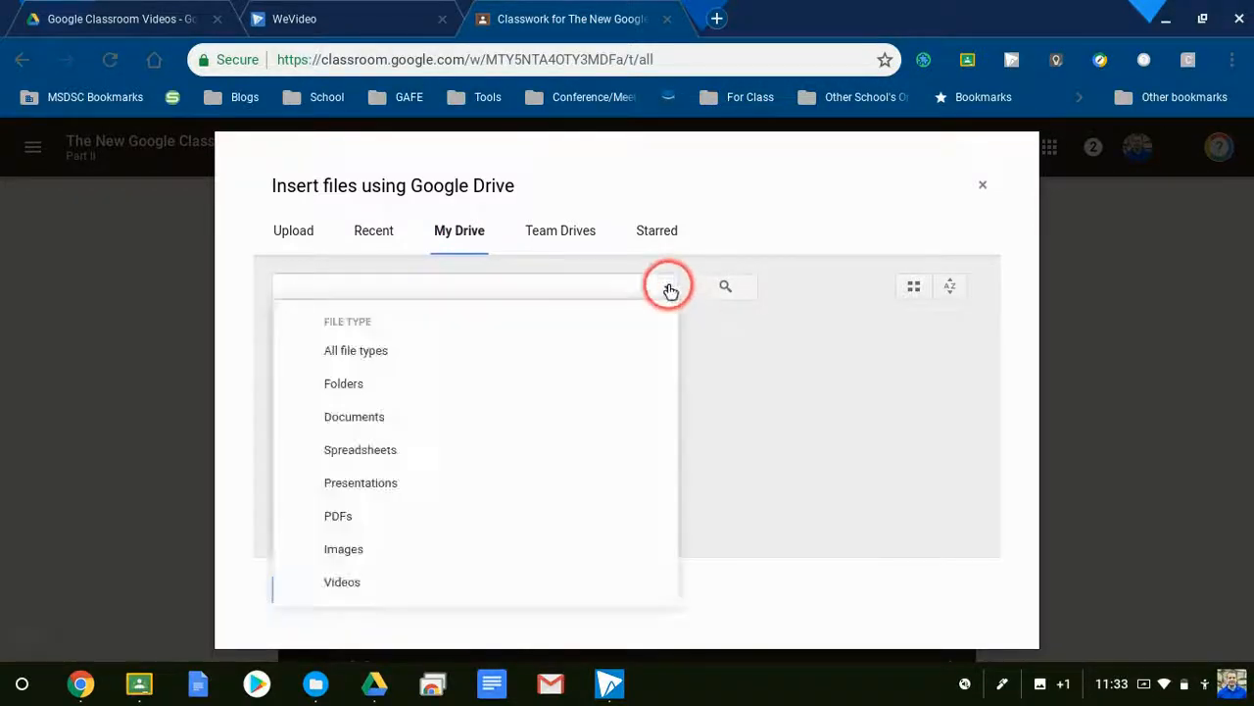
click(669, 289)
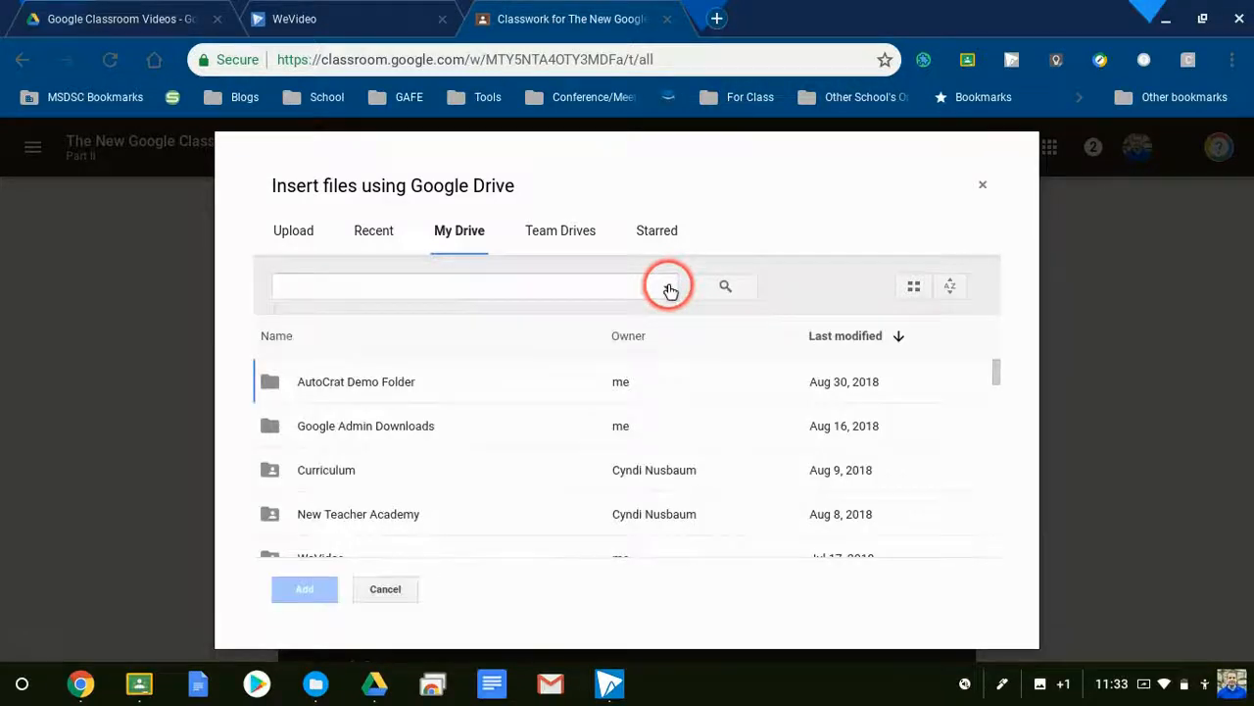
click(669, 288)
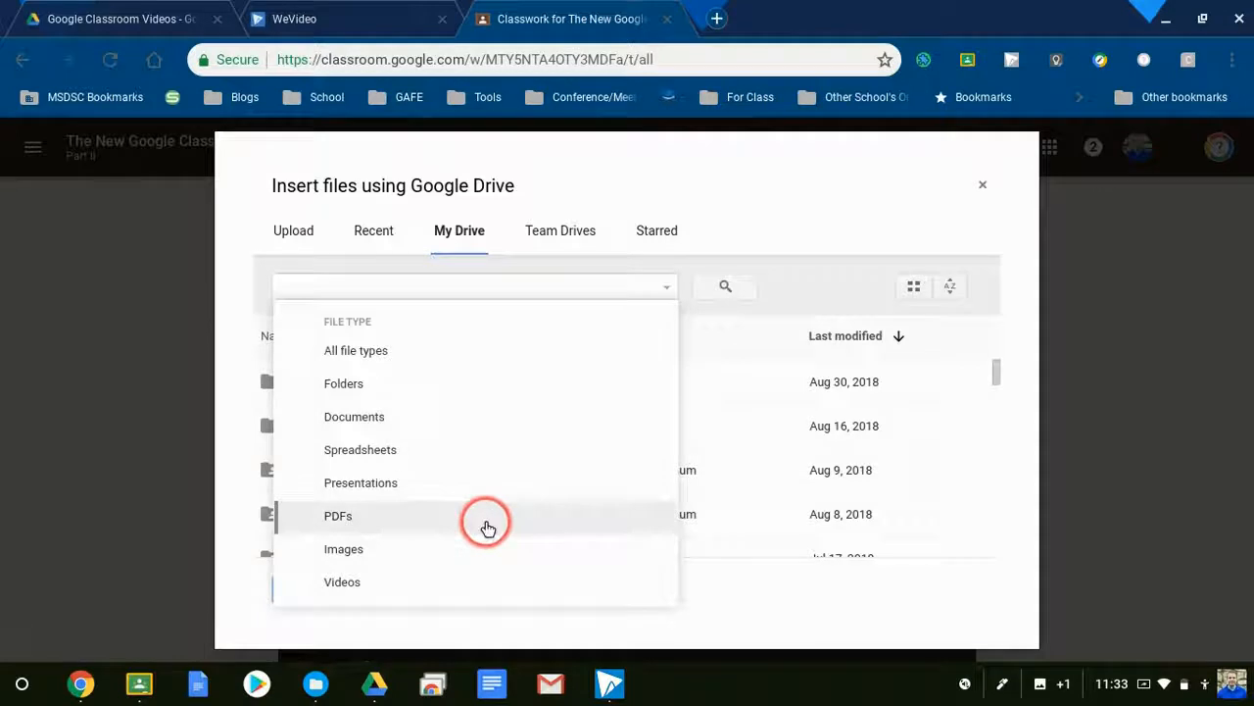
click(807, 260)
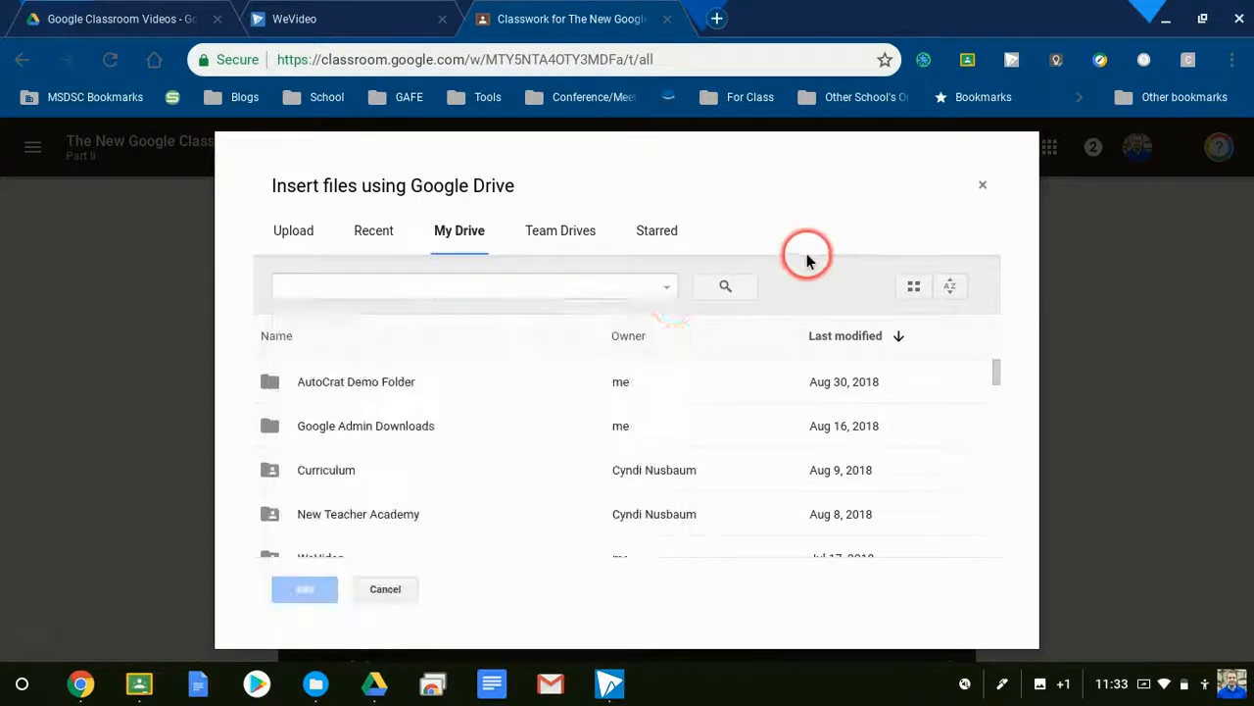
Step: Attach the Google Docs file "Important Information" from the recent Drive files and assign the work to all students
click(376, 233)
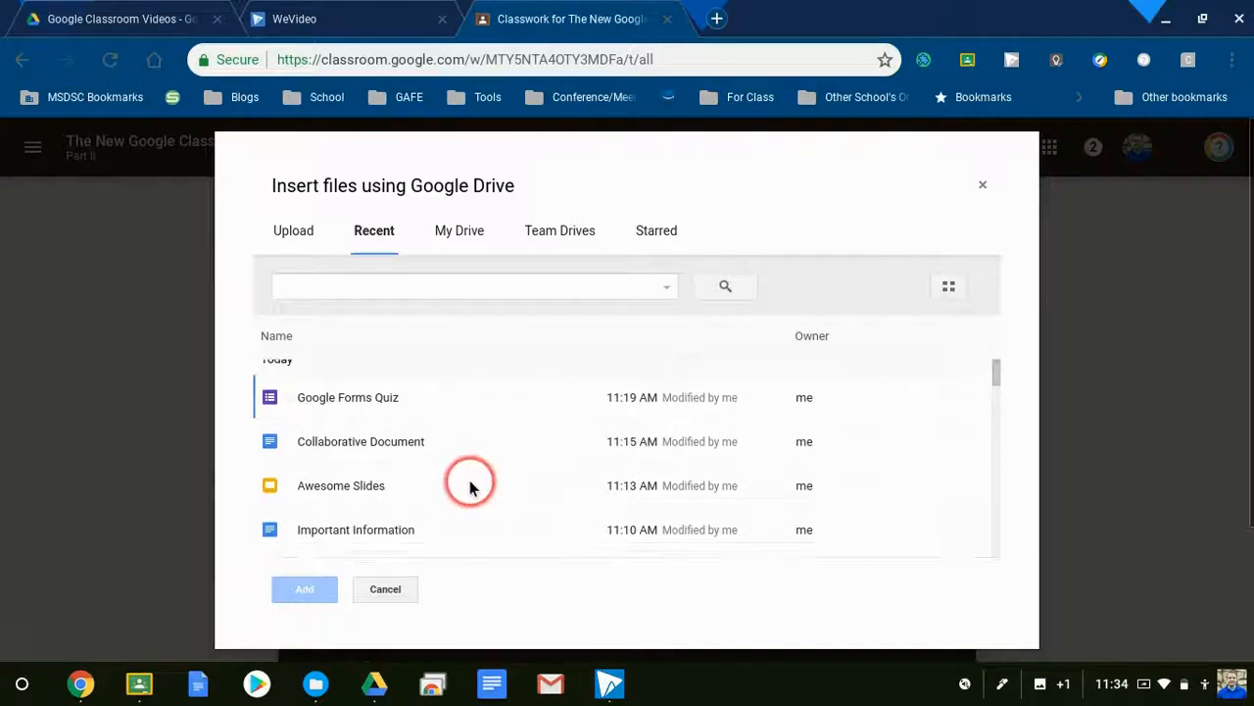
scroll(464, 484, down, 1)
scroll(443, 503, up, 1)
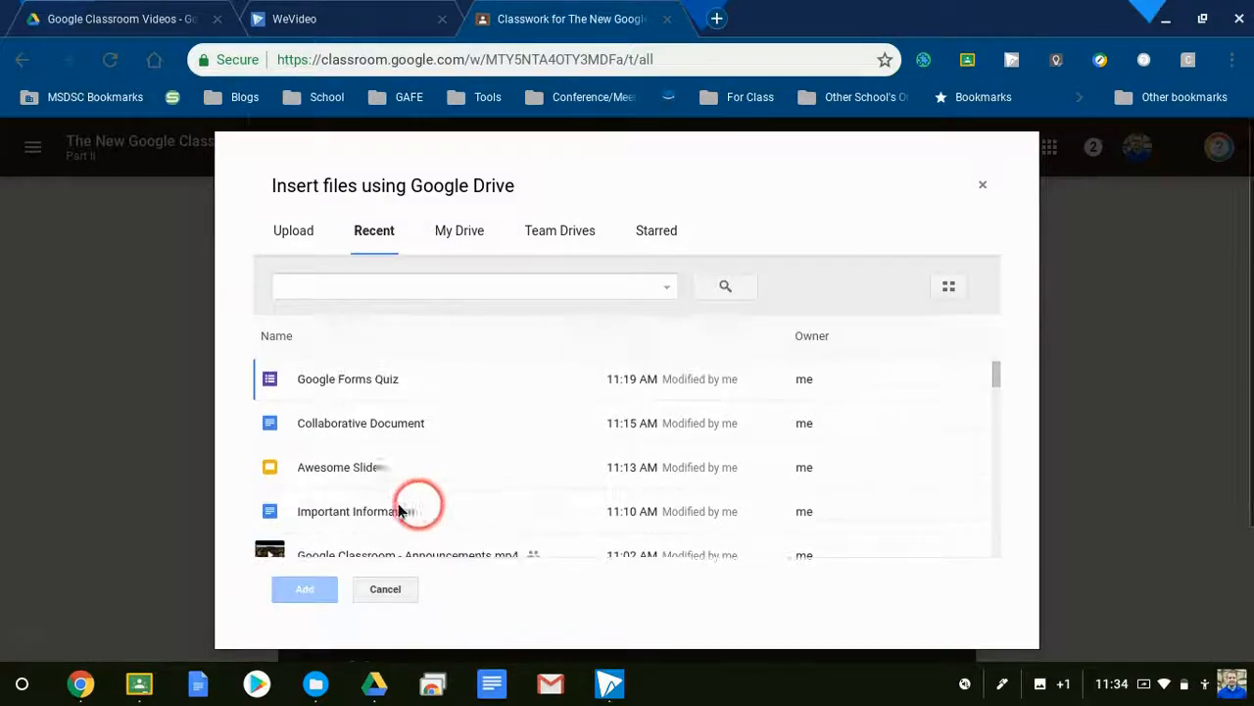
click(378, 515)
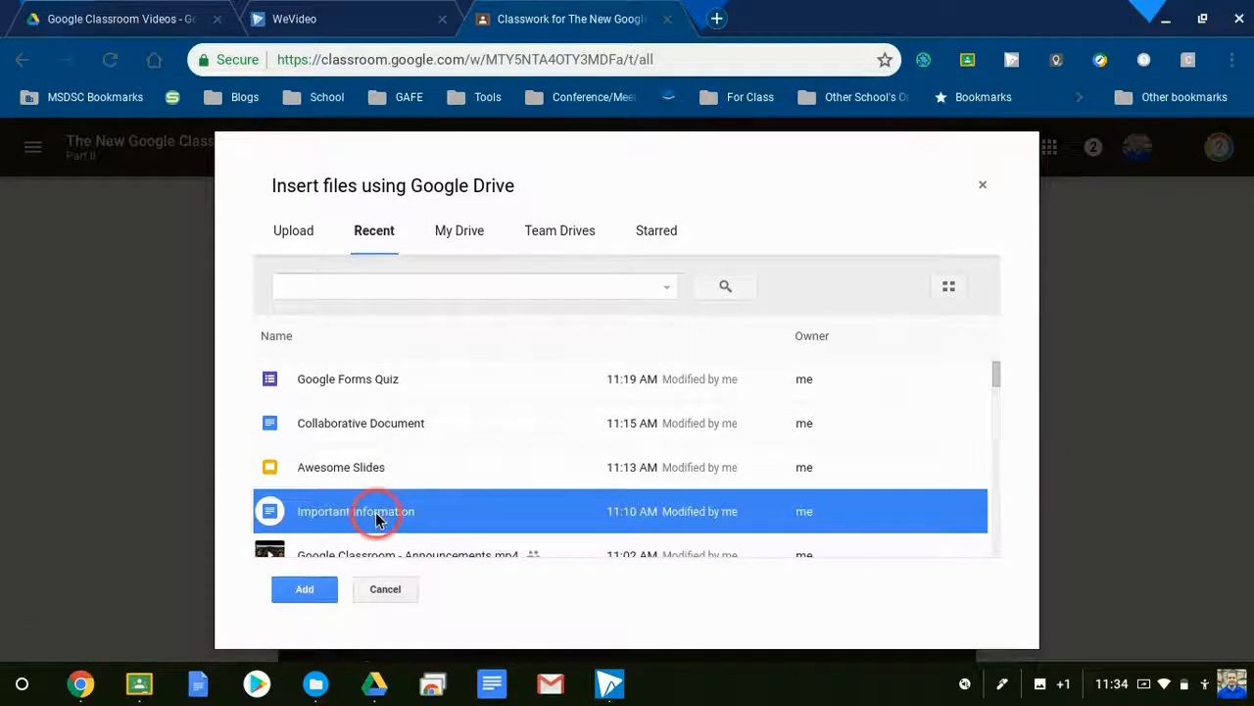
click(307, 591)
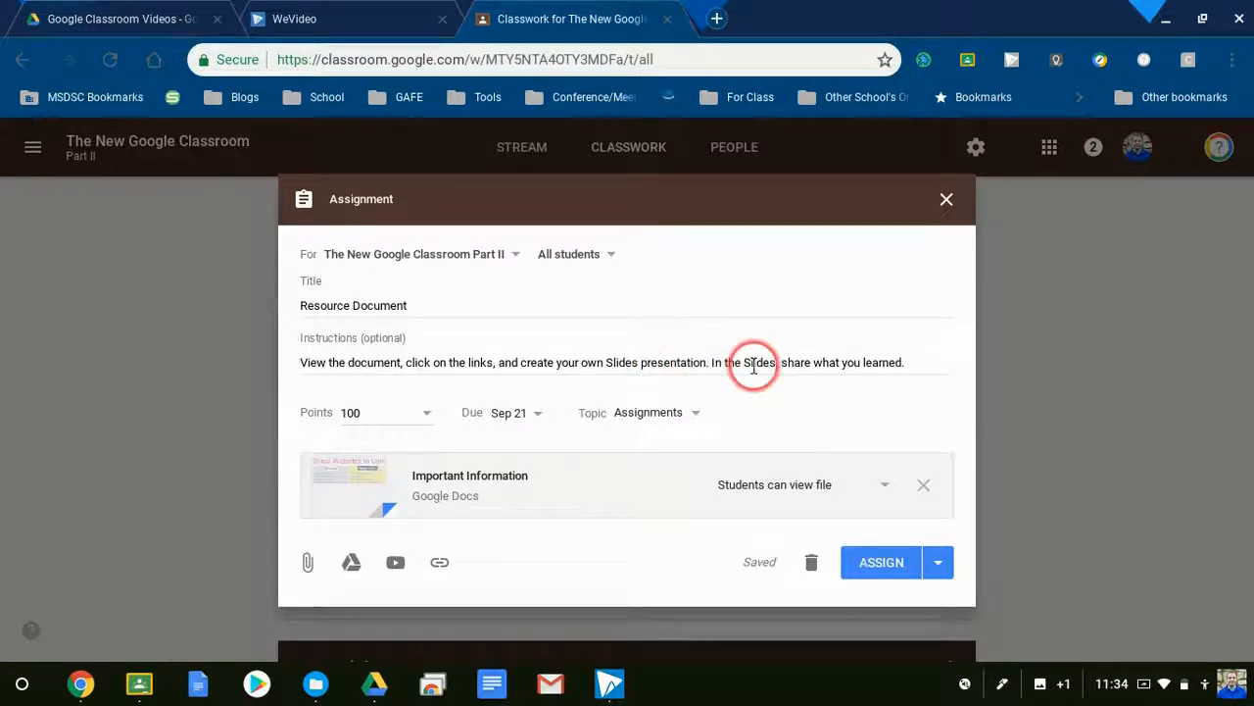
click(894, 564)
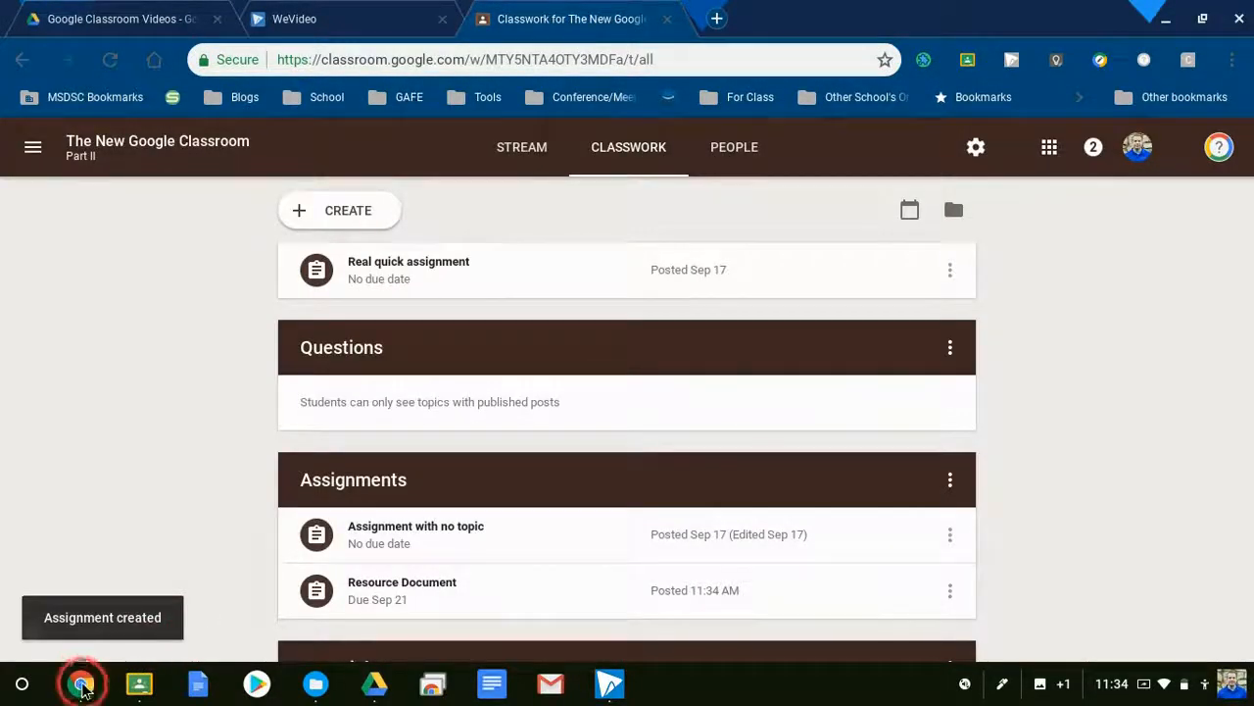
Step: Switch to the student's Chrome window and load the updated class stream to check the new assignment post
click(83, 686)
click(140, 640)
click(698, 200)
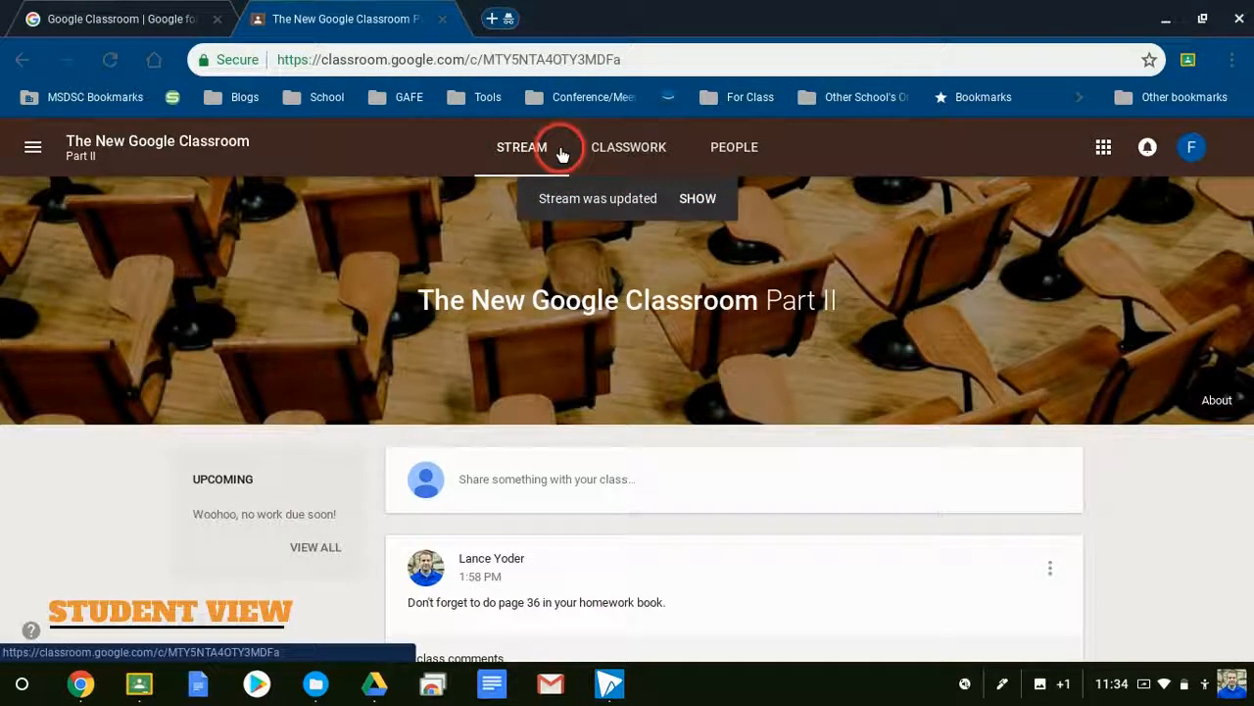
click(683, 199)
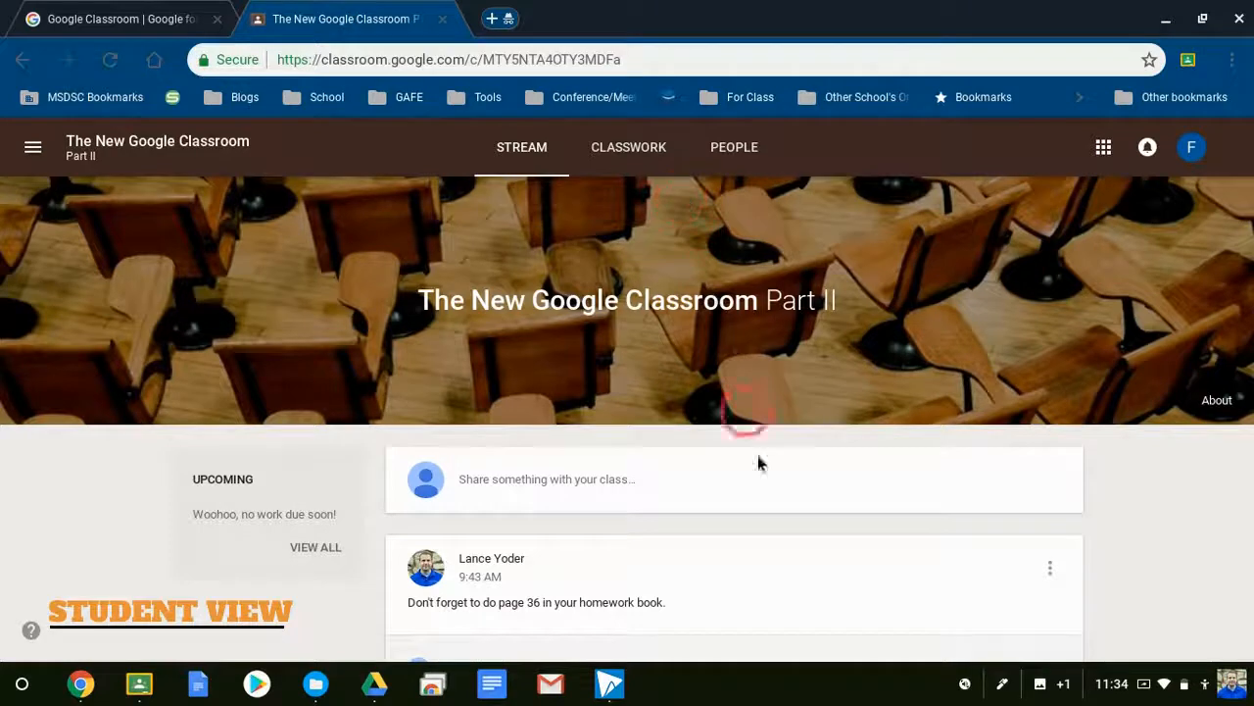
scroll(742, 487, down, 1)
scroll(740, 479, up, 1)
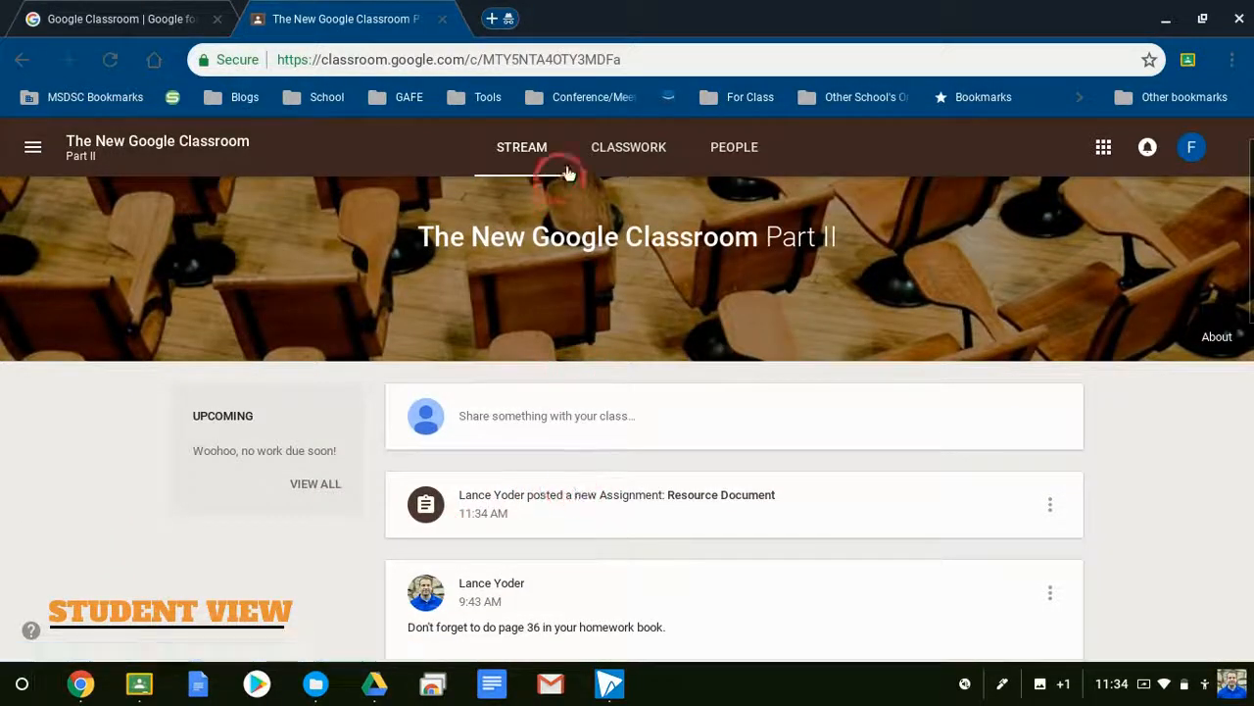
Step: Open the full page of the "Resource Document" assignment from the student's classwork list and examine its details
click(627, 147)
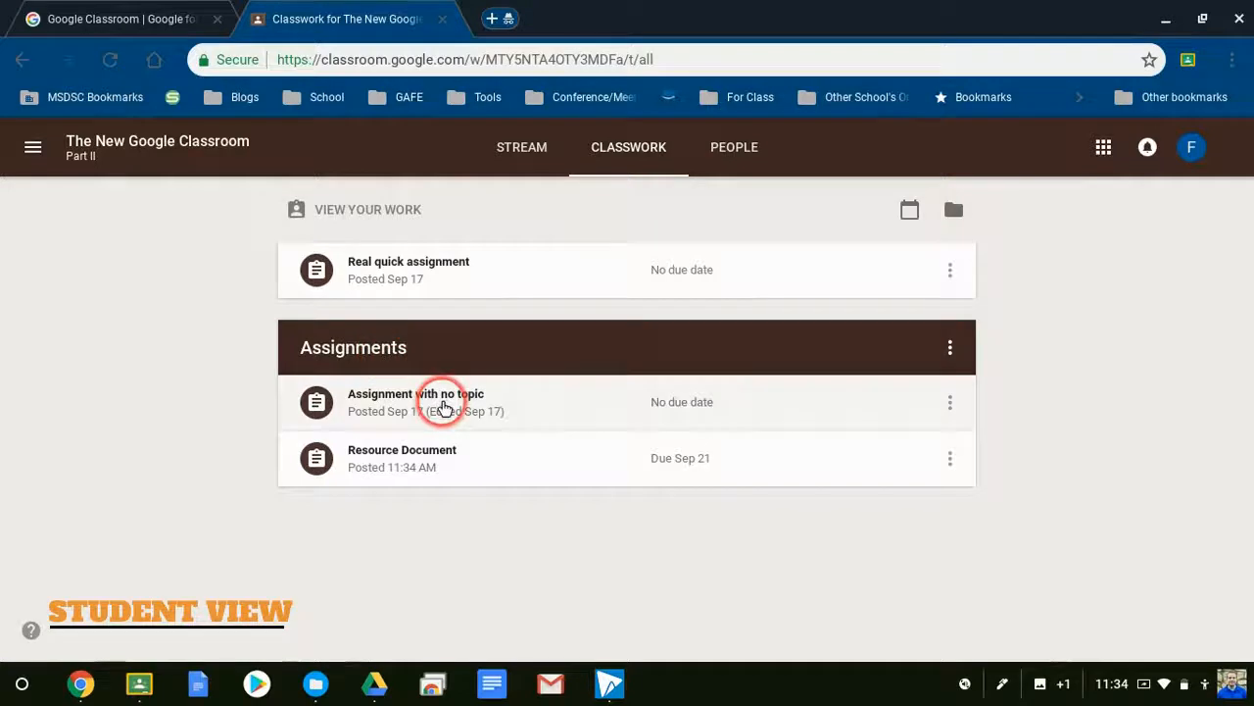
click(402, 457)
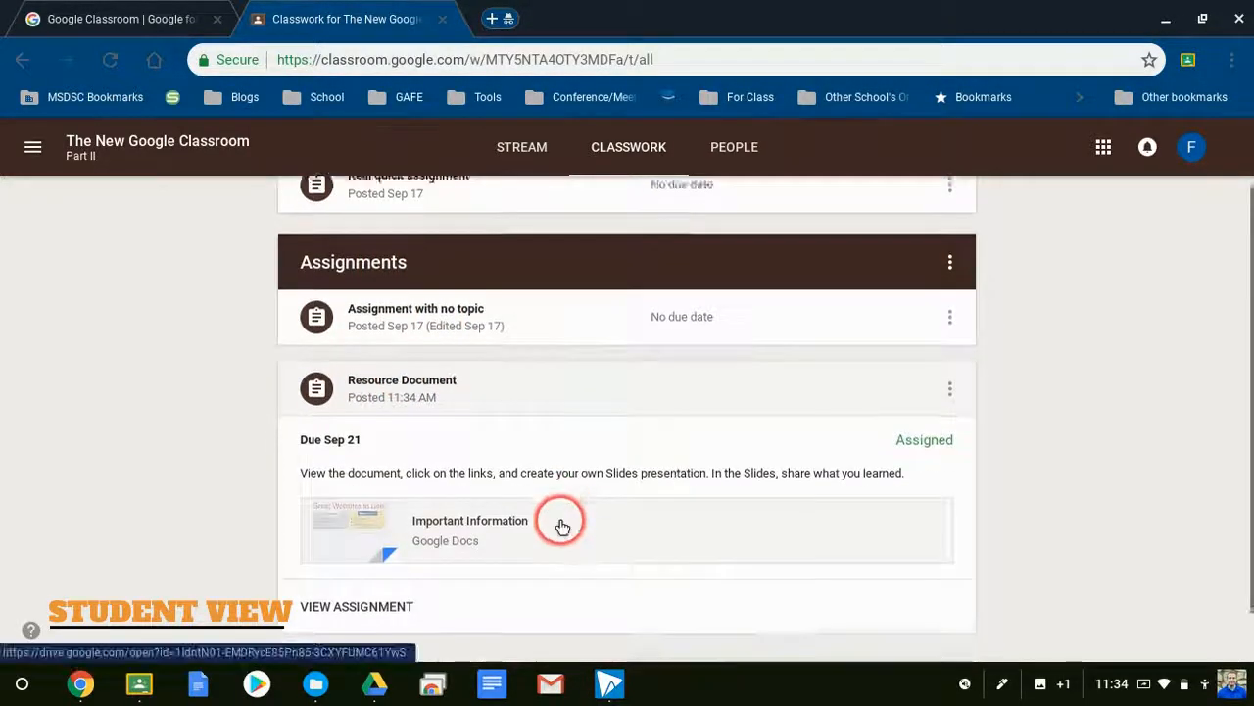
click(364, 549)
scroll(720, 452, down, 1)
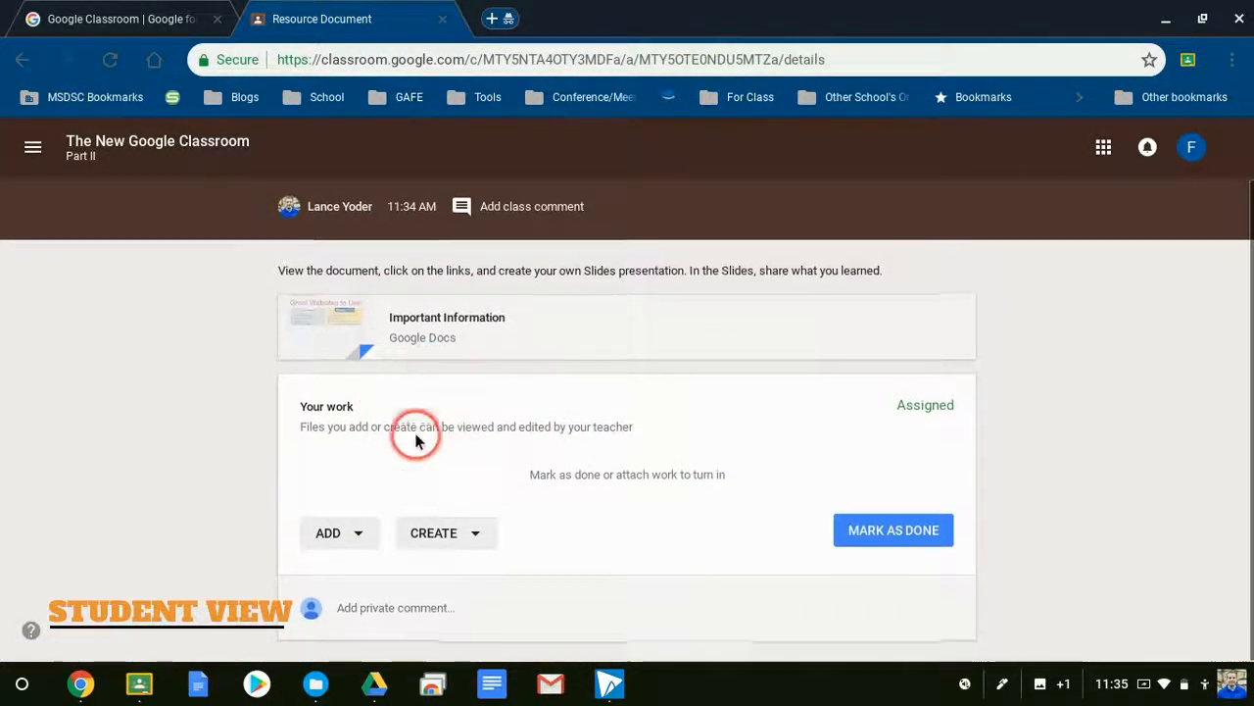
scroll(414, 434, up, 1)
Step: View the attached "Important Information" document, try its Newsela link, and close both the website and the document
click(410, 390)
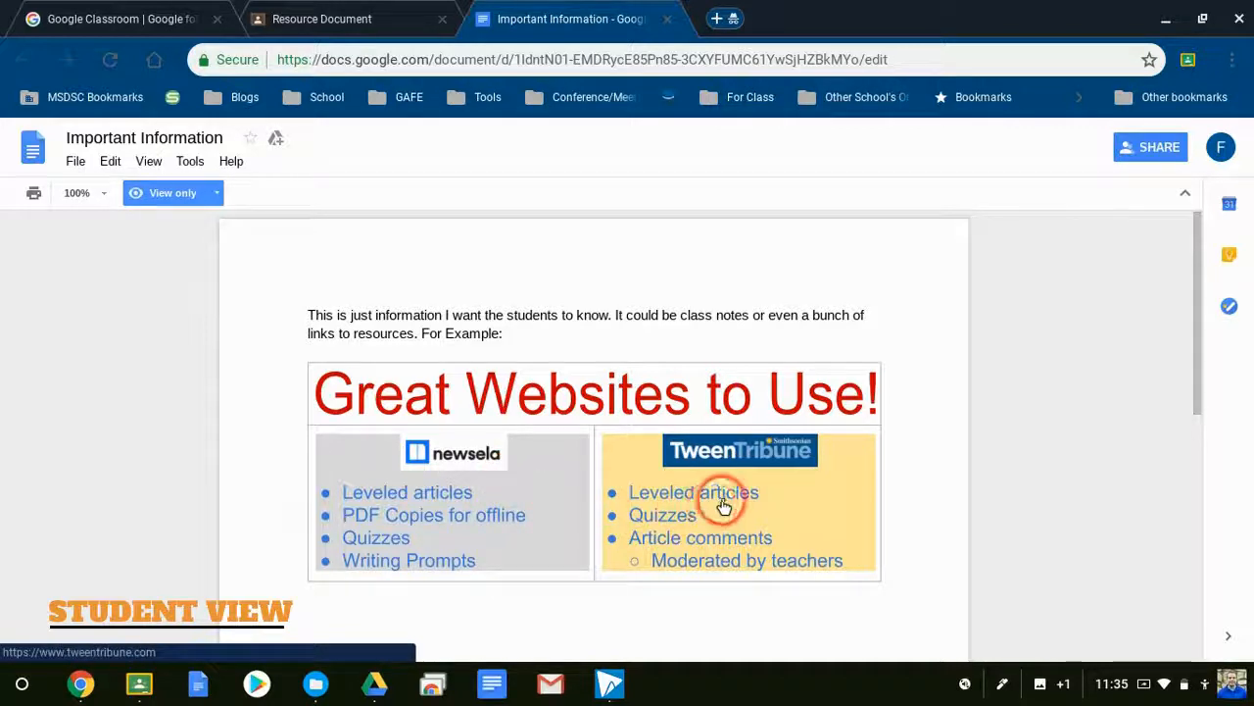
click(421, 460)
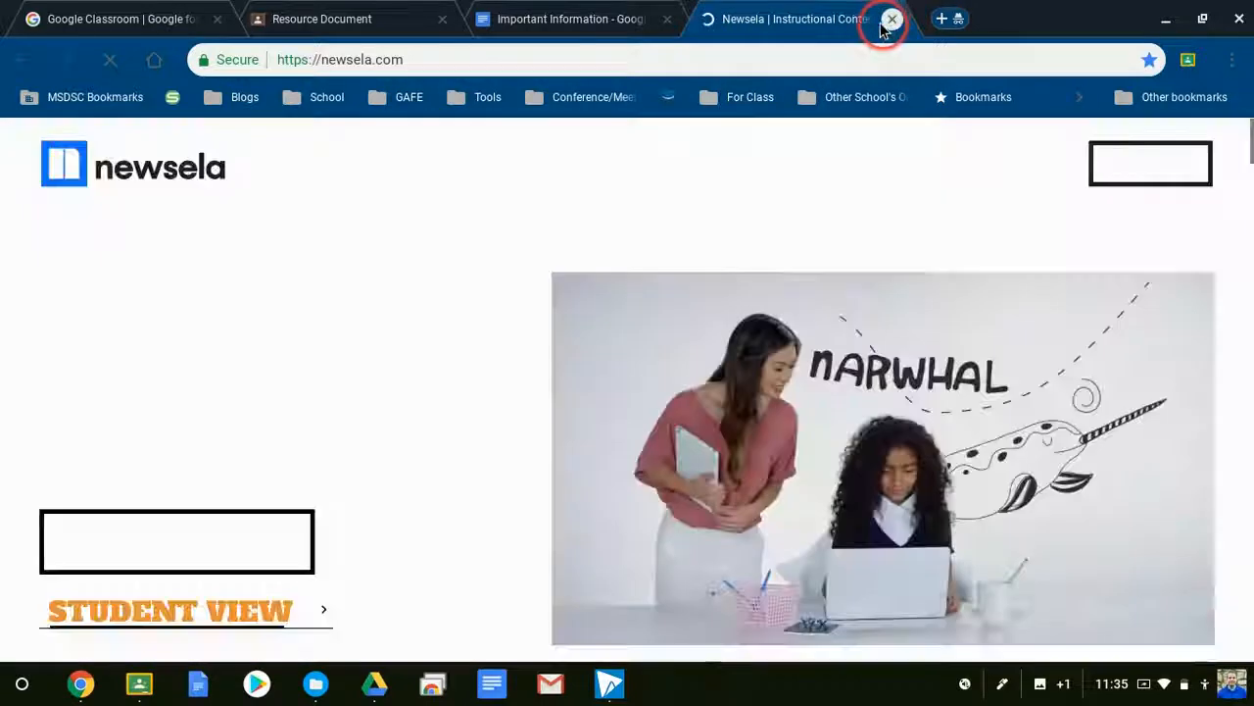
click(892, 19)
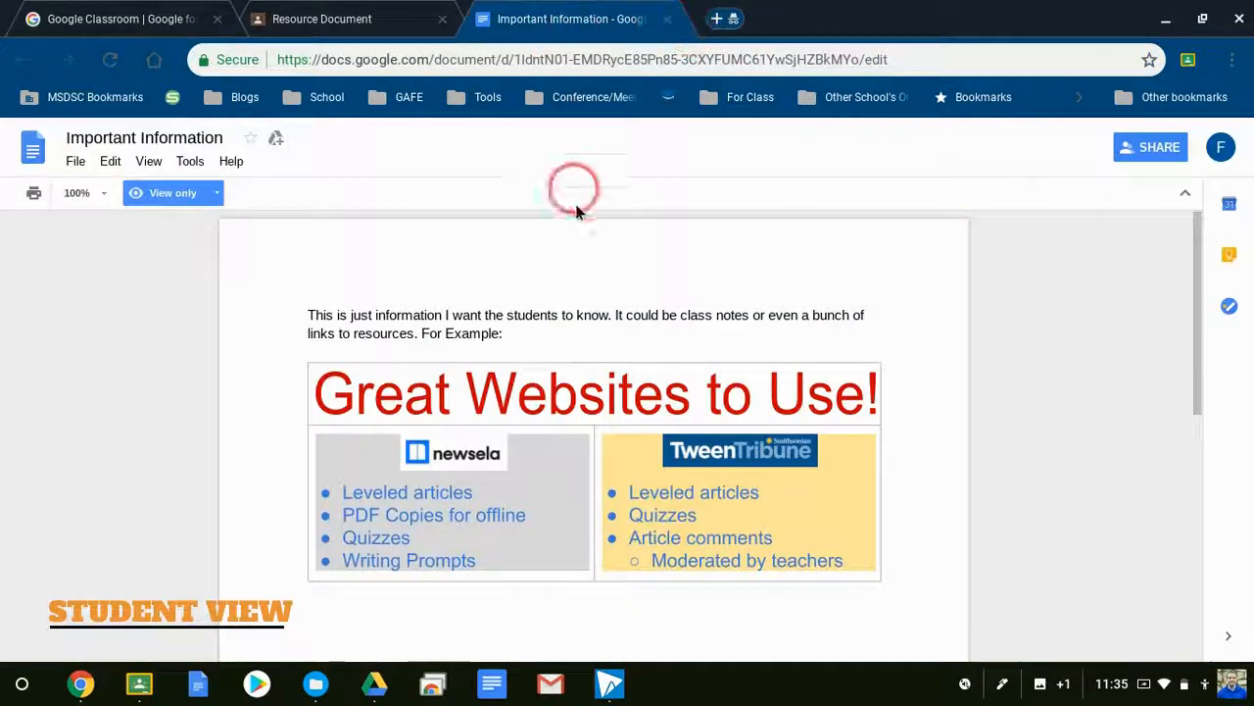
click(666, 20)
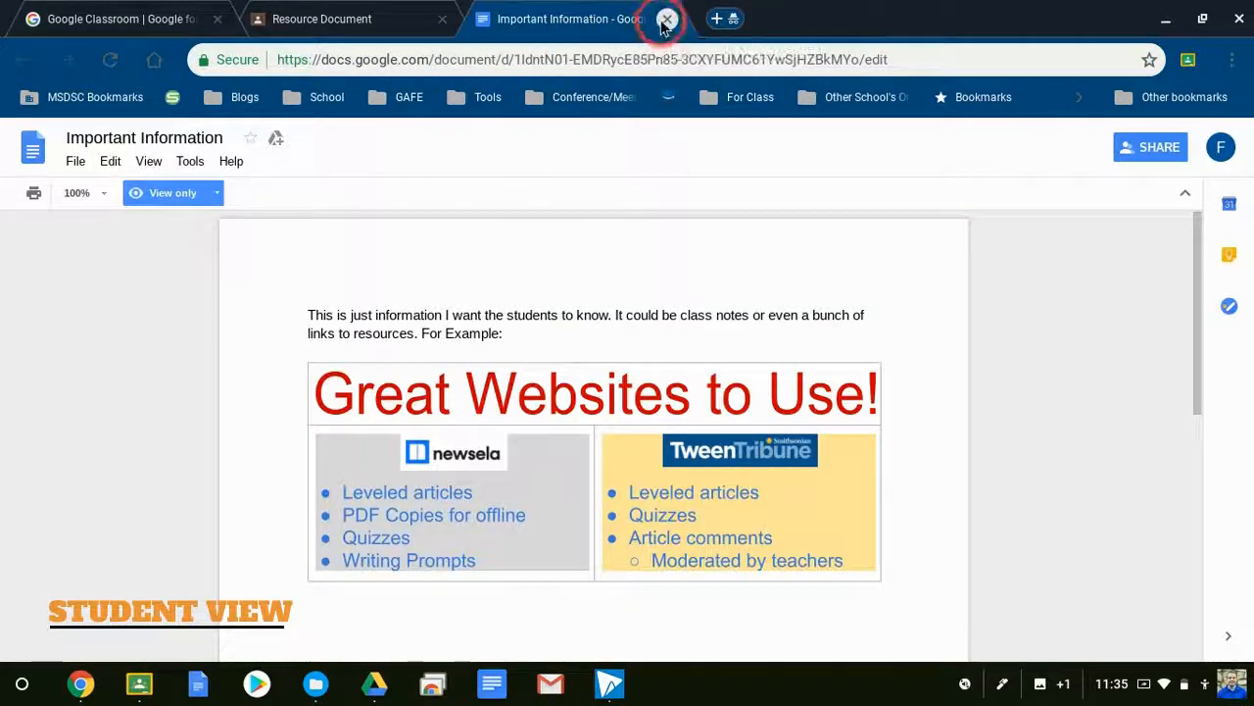
Step: Create a new Google Slides file as the student's work for the "Resource Document" assignment and open it
scroll(667, 513, down, 1)
click(427, 343)
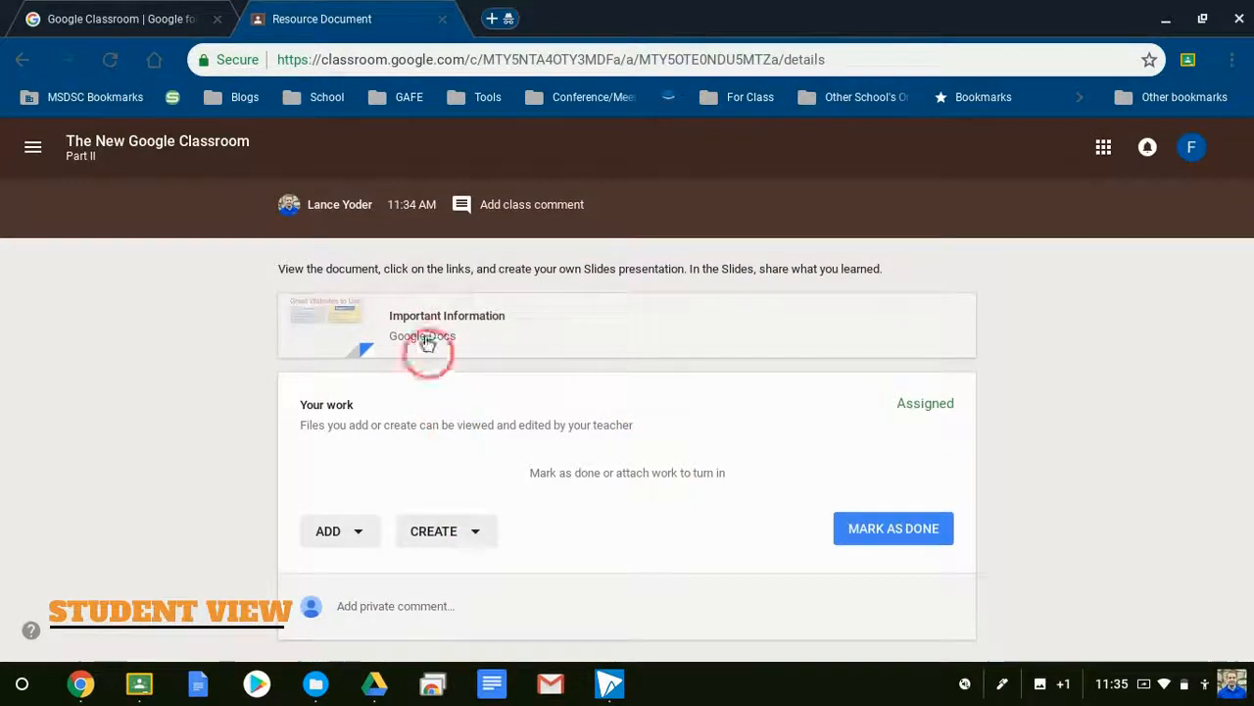
click(478, 539)
click(478, 539)
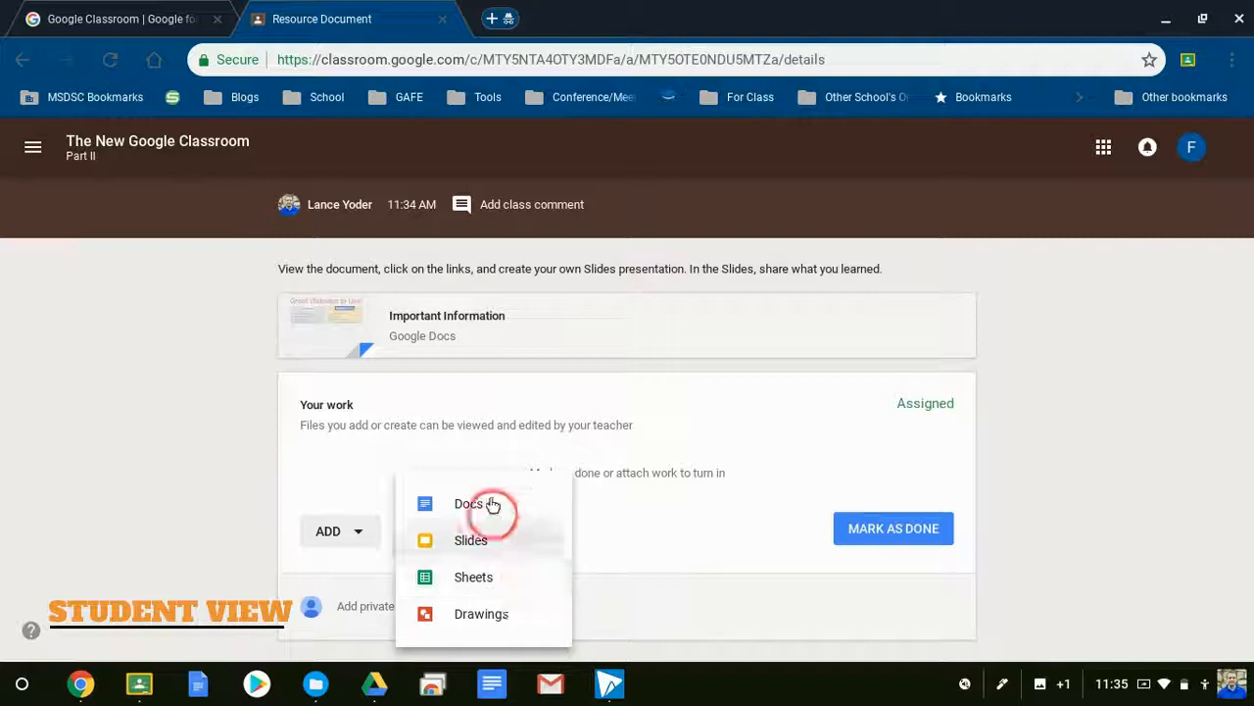
click(510, 547)
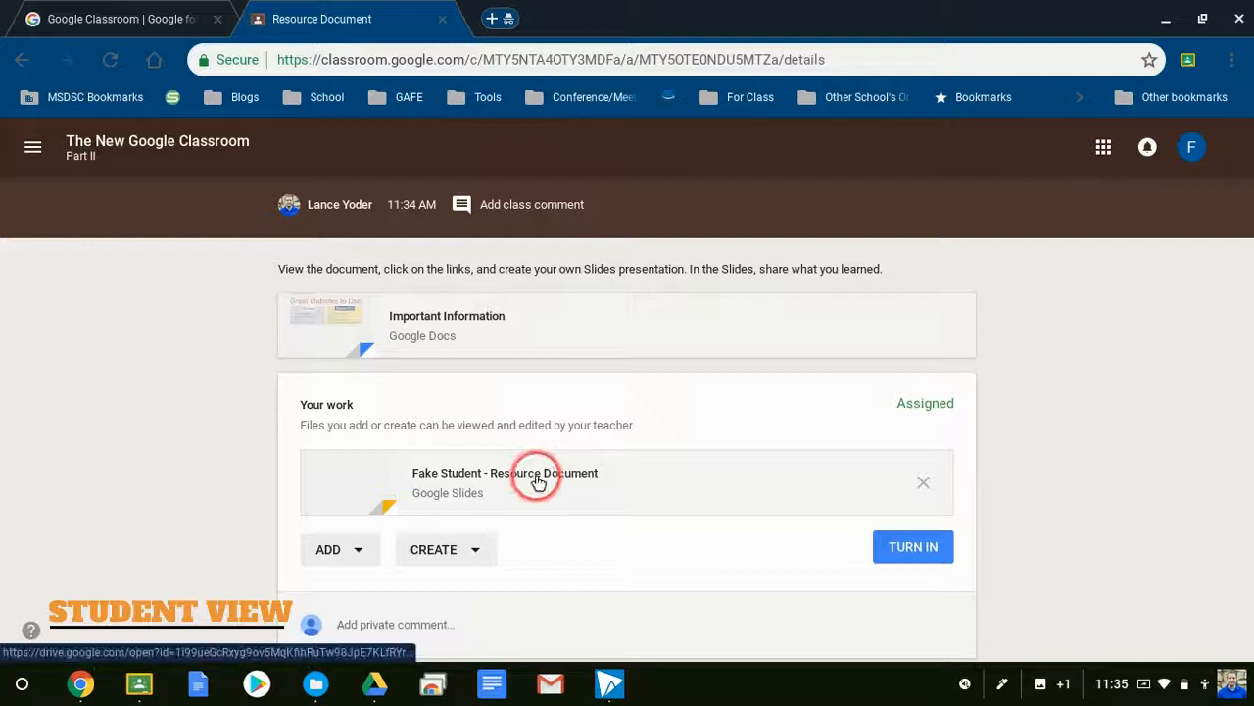
click(534, 479)
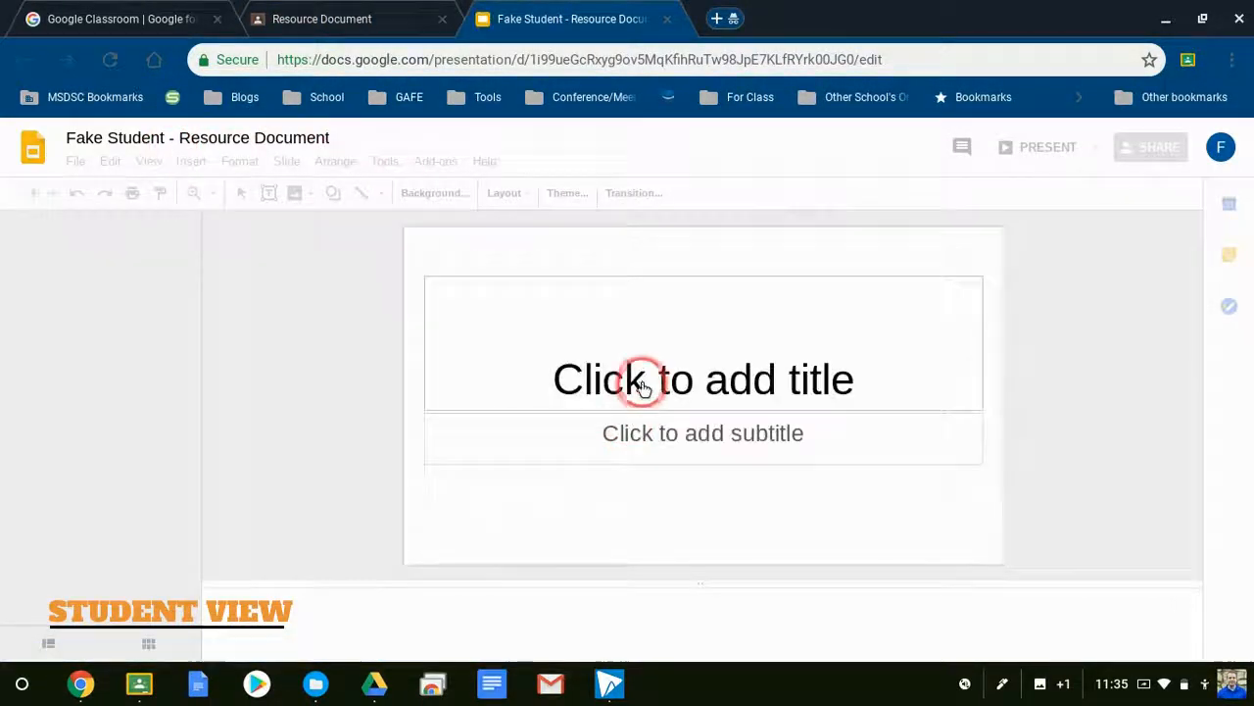
Step: Title the first slide "My Slides!" and insert a photo taken with the camera
click(642, 385)
text(M)
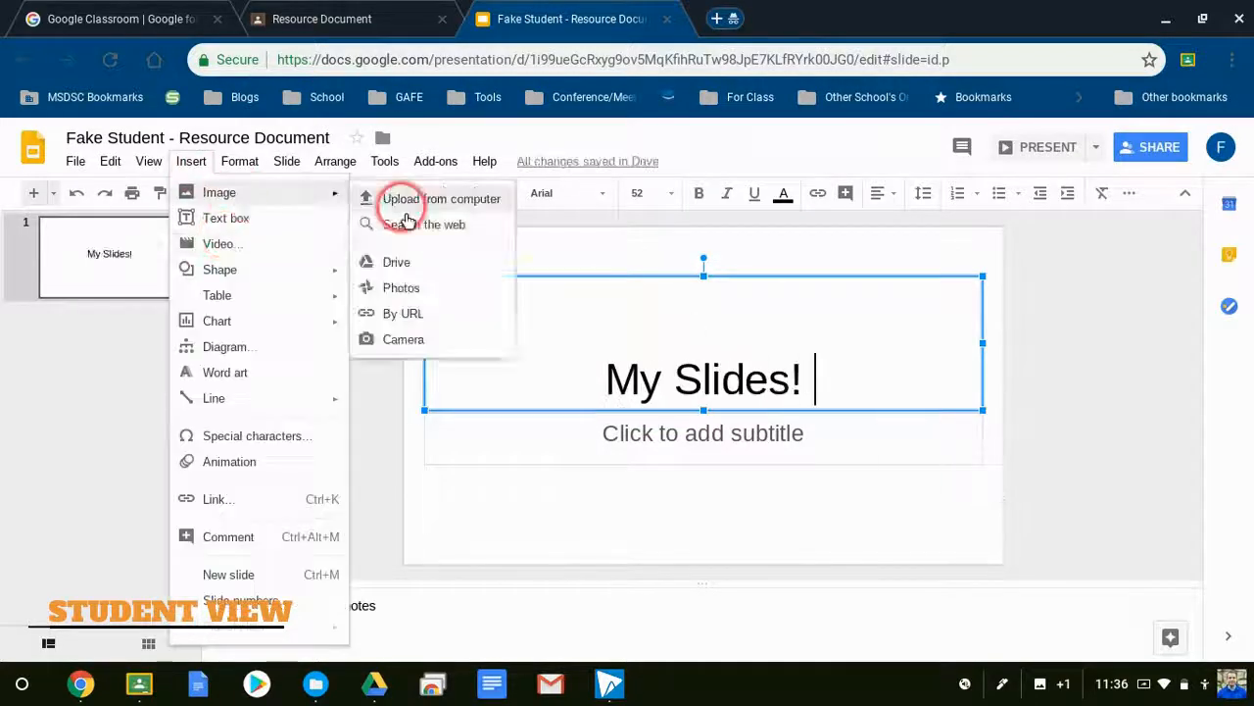
click(364, 339)
click(627, 524)
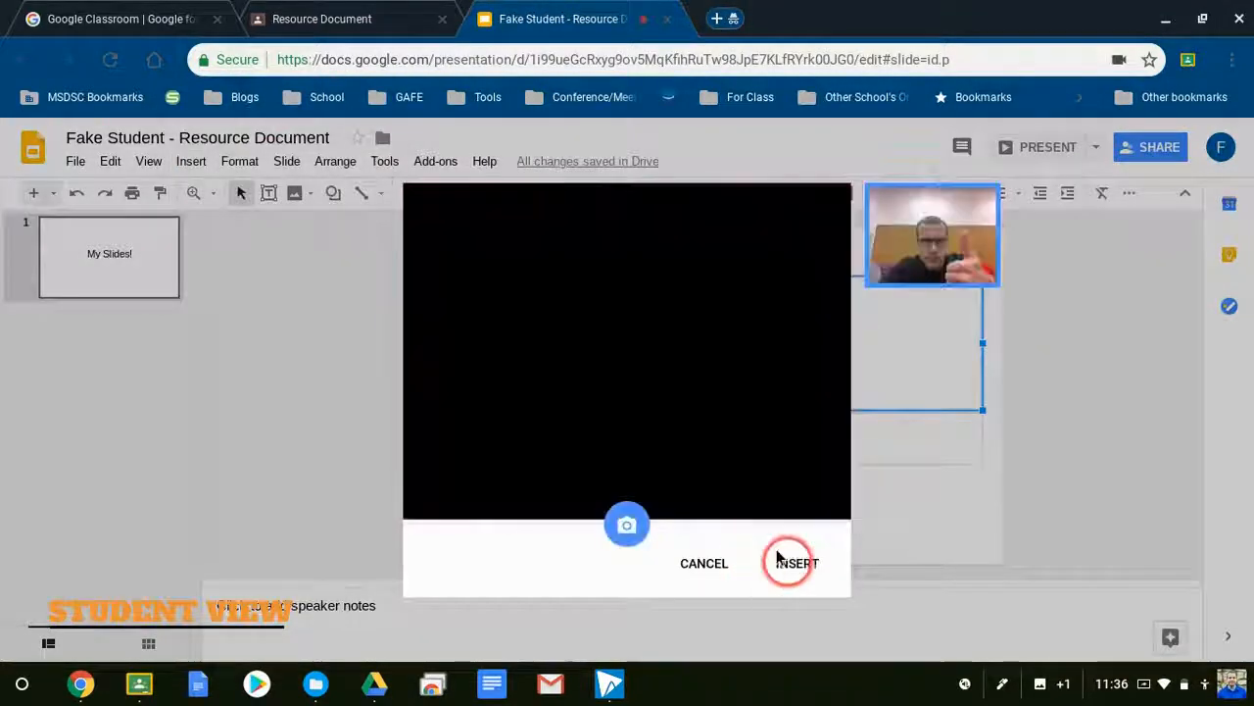
click(795, 563)
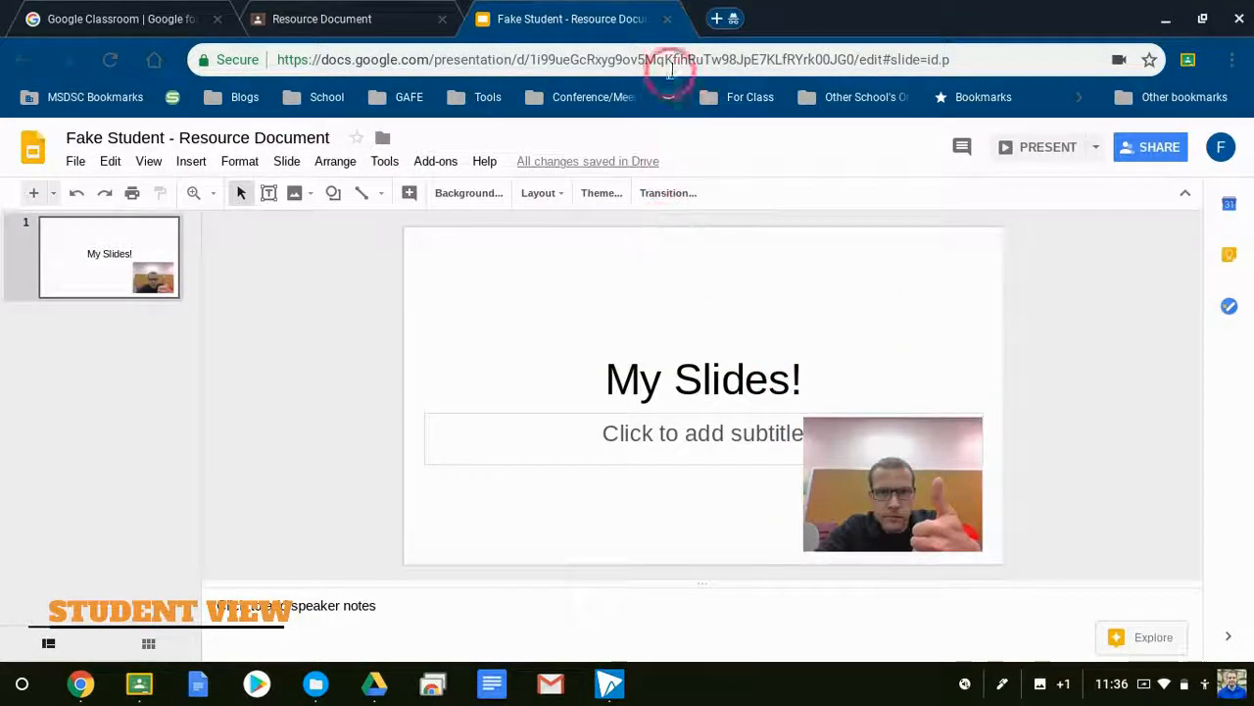
Step: Close the presentation and turn in the "Resource Document" assignment with the attached Slides file
click(666, 19)
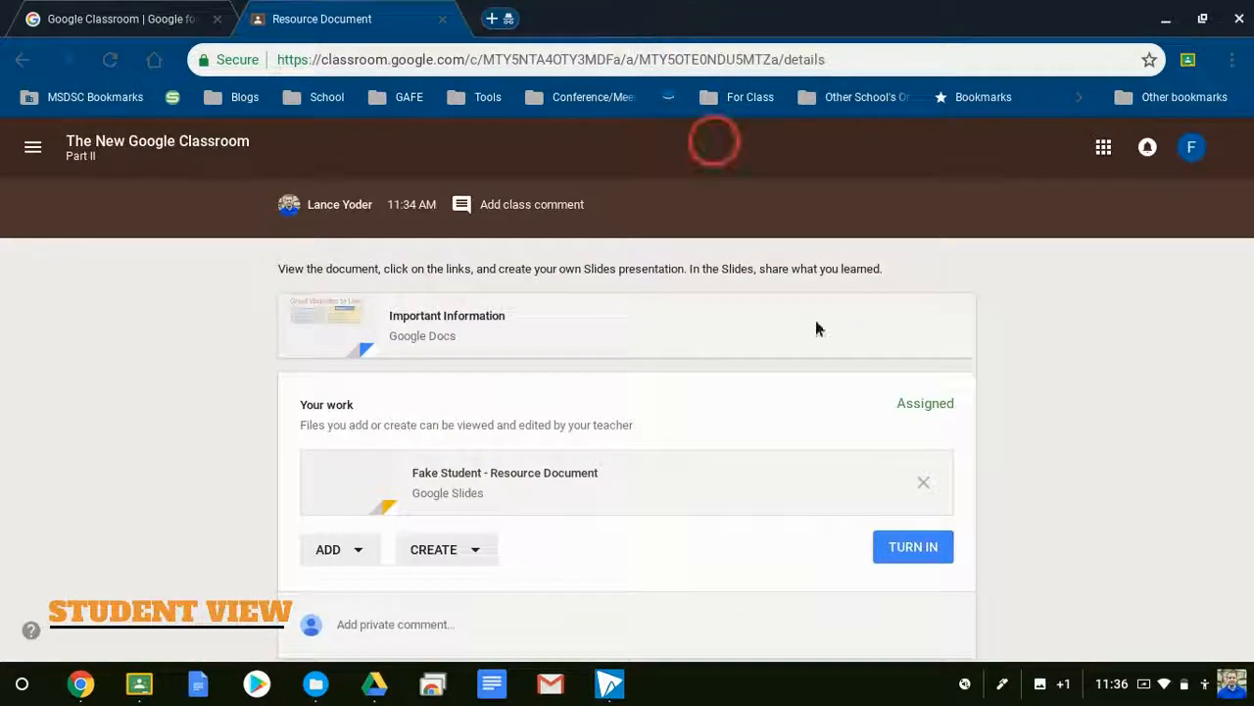
click(911, 551)
click(757, 471)
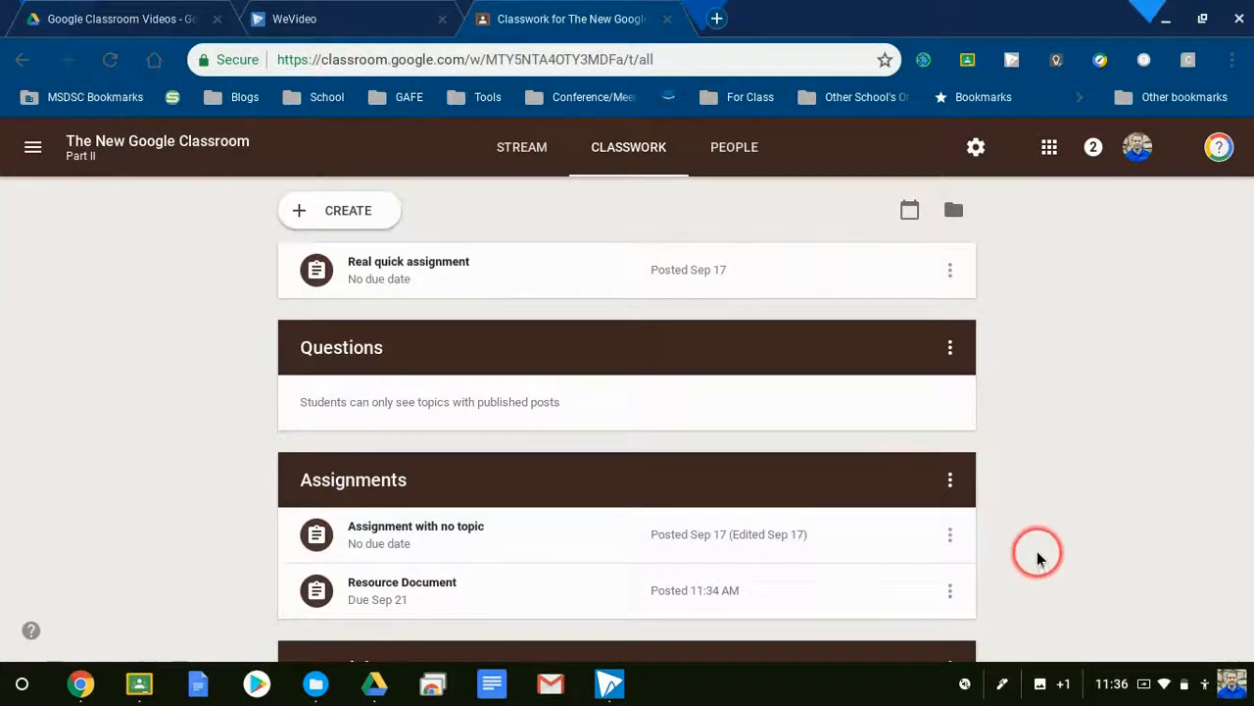
Step: In the teacher's classwork list, open the turned-in work for "Resource Document", view the student's slides, and close them
scroll(1038, 557, down, 2)
scroll(1039, 557, down, 1)
click(442, 521)
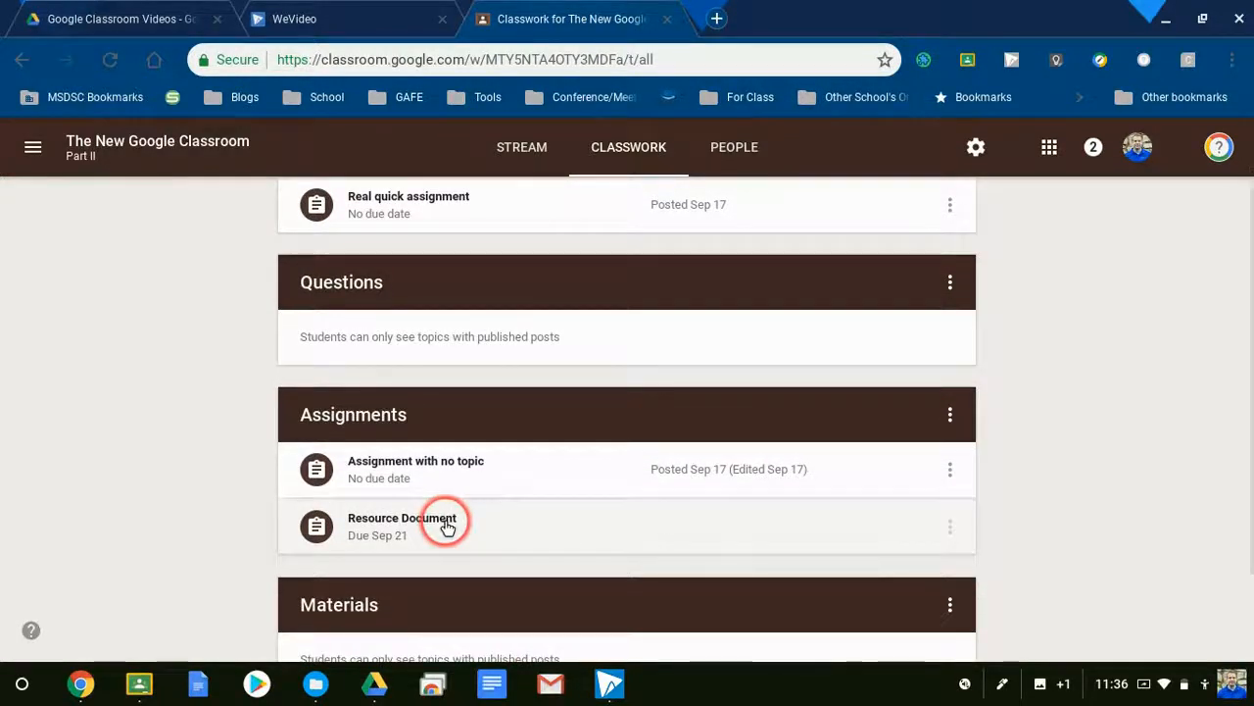
scroll(647, 546, down, 2)
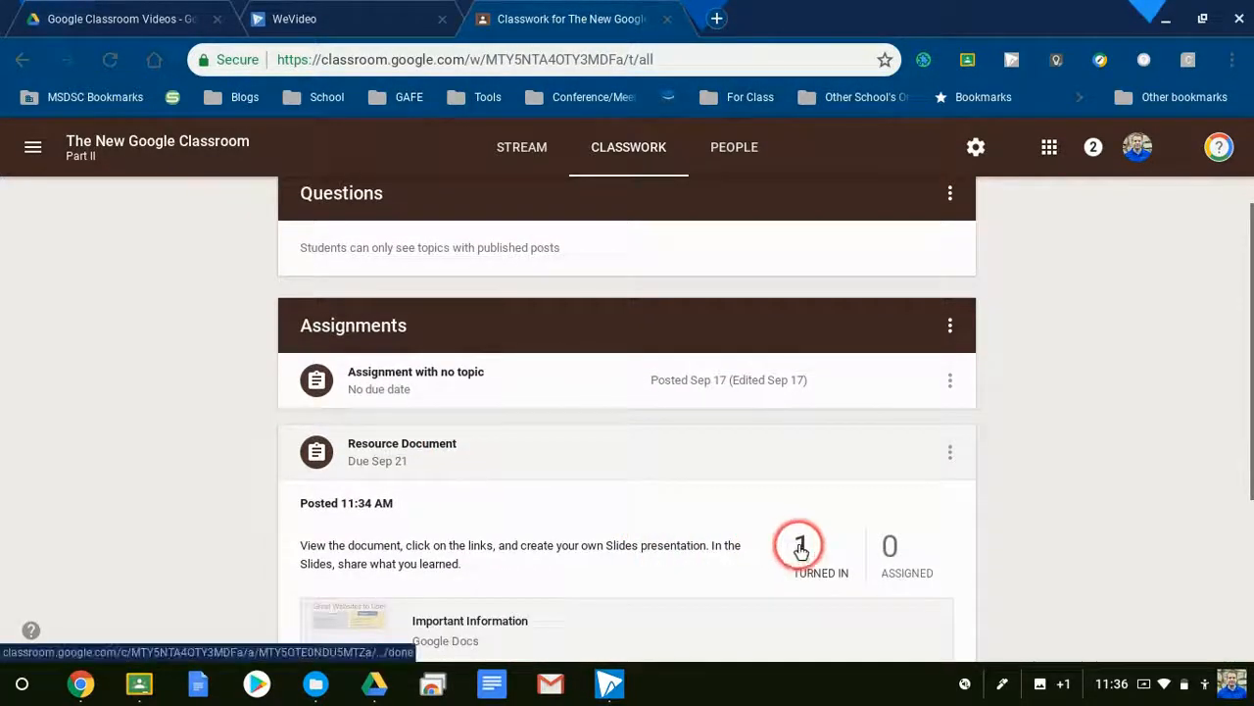
click(801, 547)
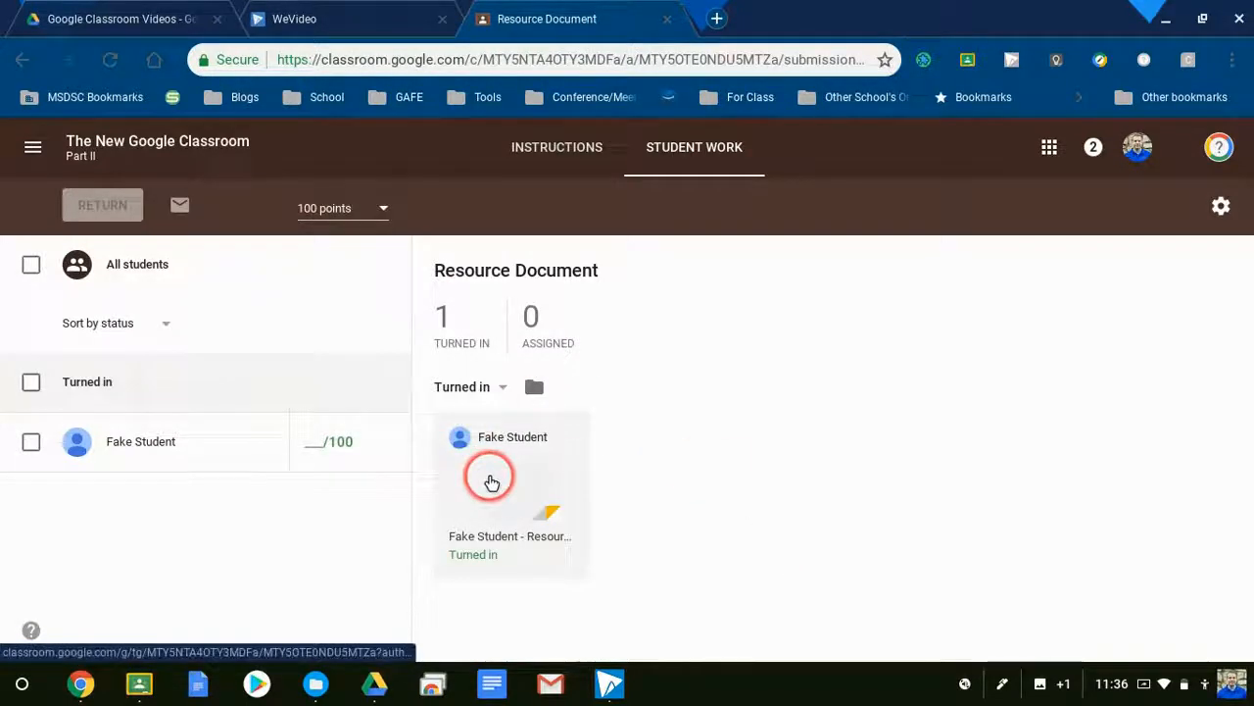
click(491, 480)
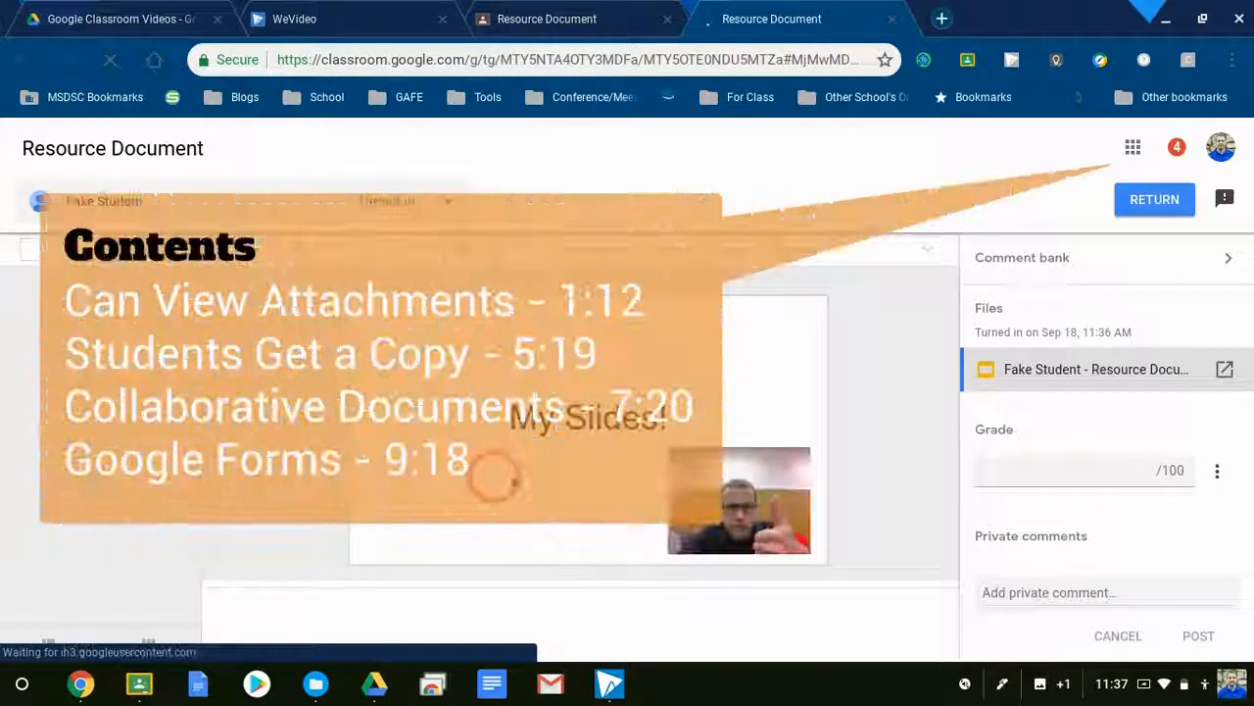
click(891, 19)
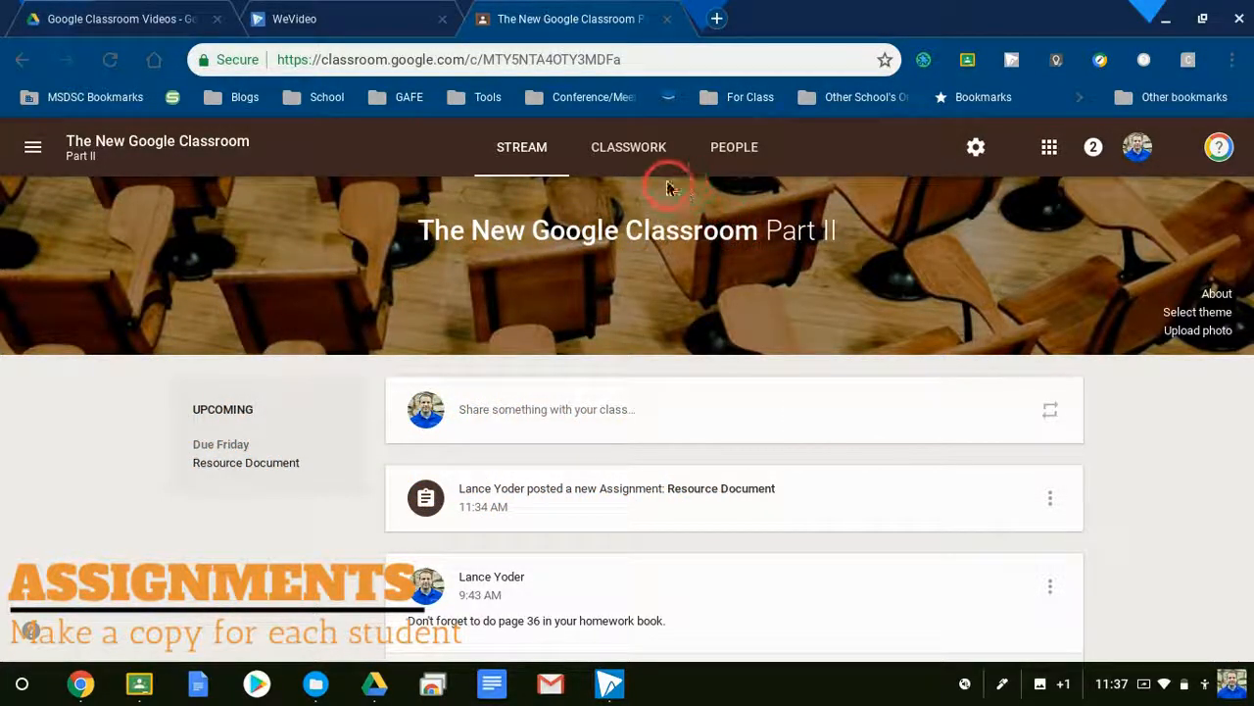
Step: Create an assignment titled "Document where students need a copy" with the instructions "Click on your copy to work on the Slides"
click(638, 147)
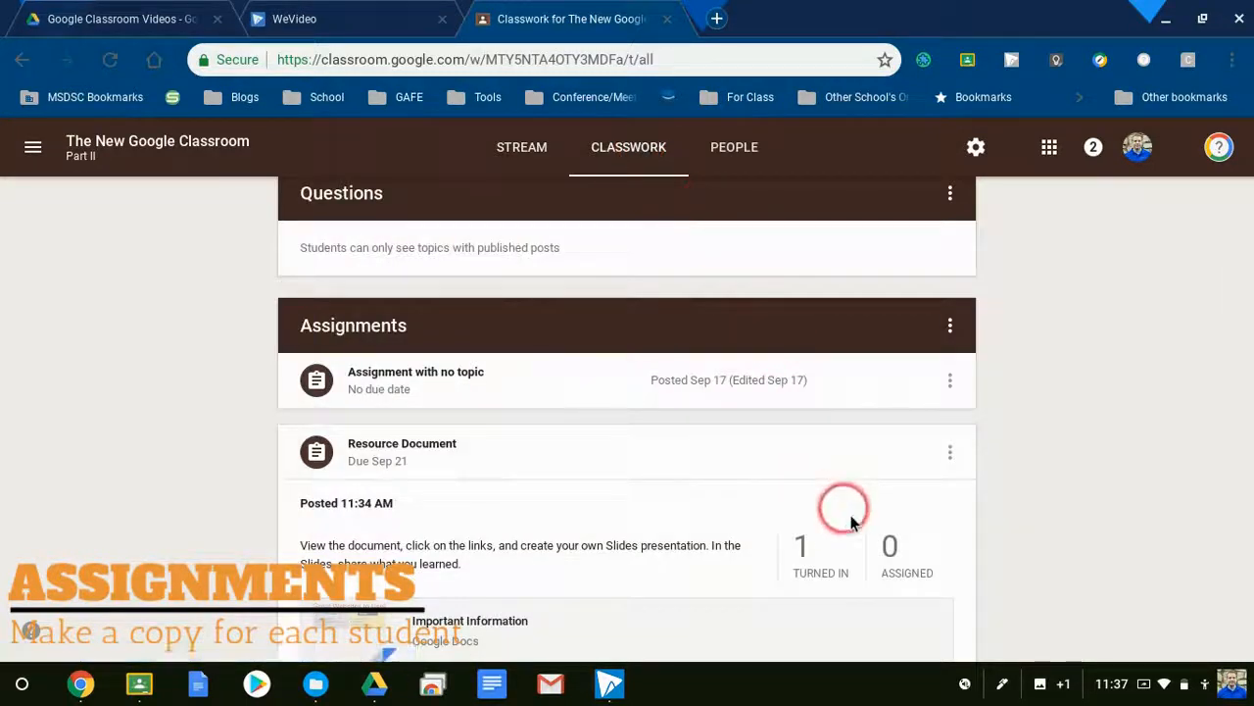
scroll(850, 522, up, 3)
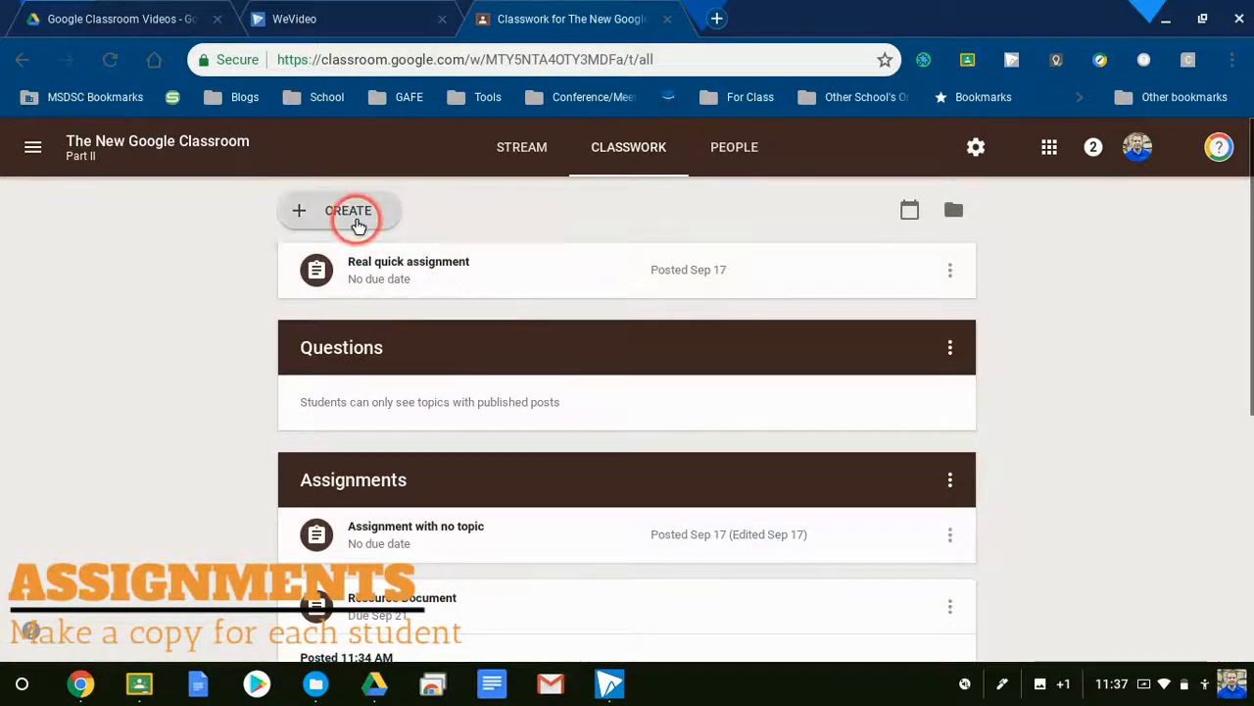
click(355, 220)
click(364, 273)
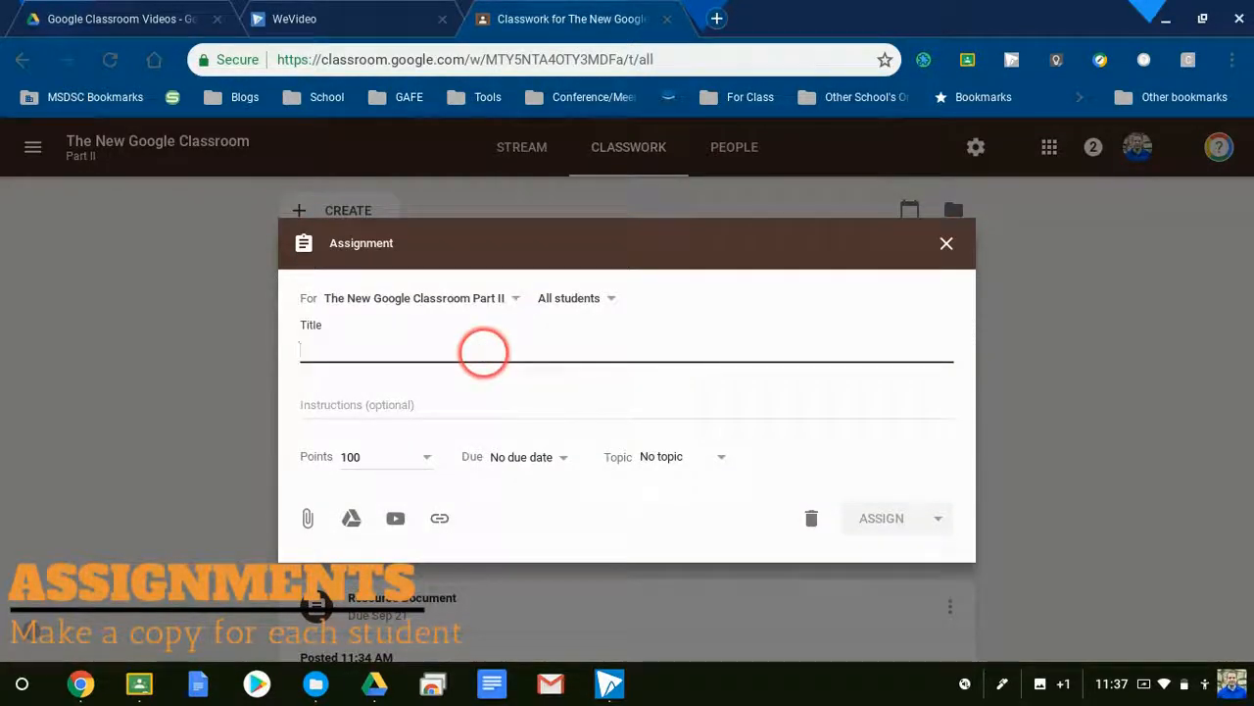
text(Document where students need a copy)
key(Tab)
text(Click on your copy to work on the)
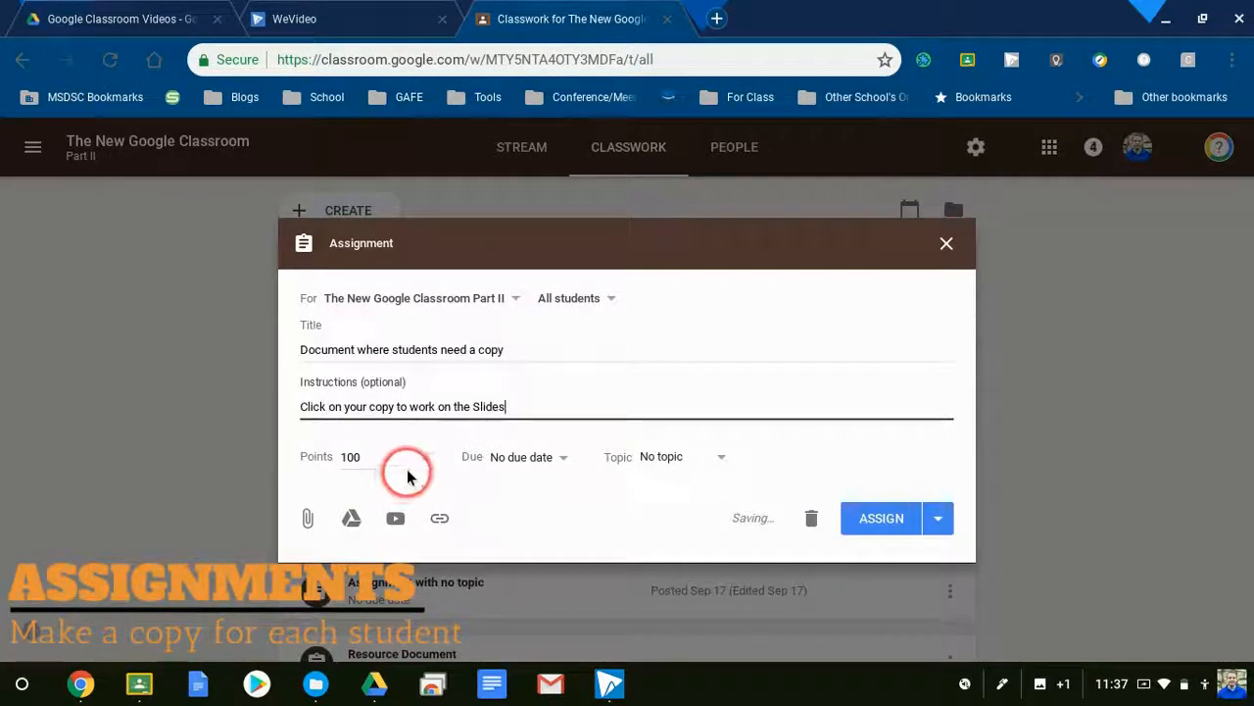
Step: Set the assignment's due date to Sep 24 and add the new topic "Assignment with a copy"
click(569, 457)
click(641, 522)
click(642, 592)
click(695, 466)
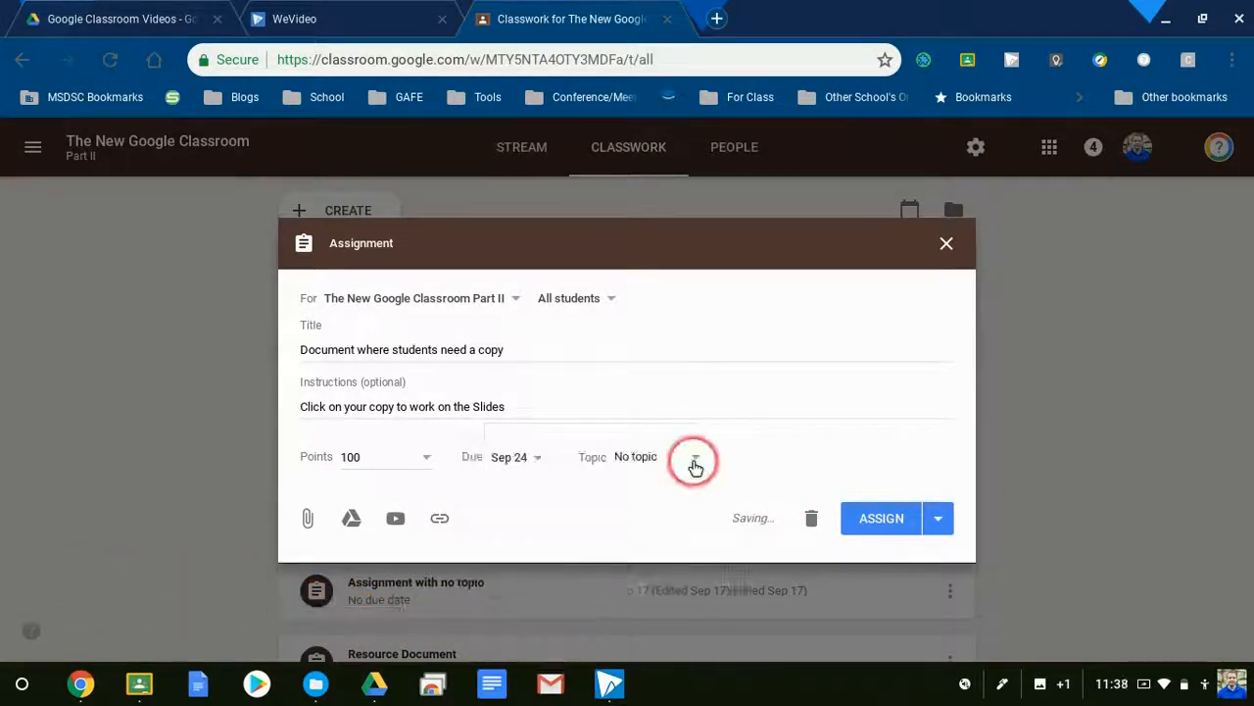
click(672, 489)
text(Assignment with a copy)
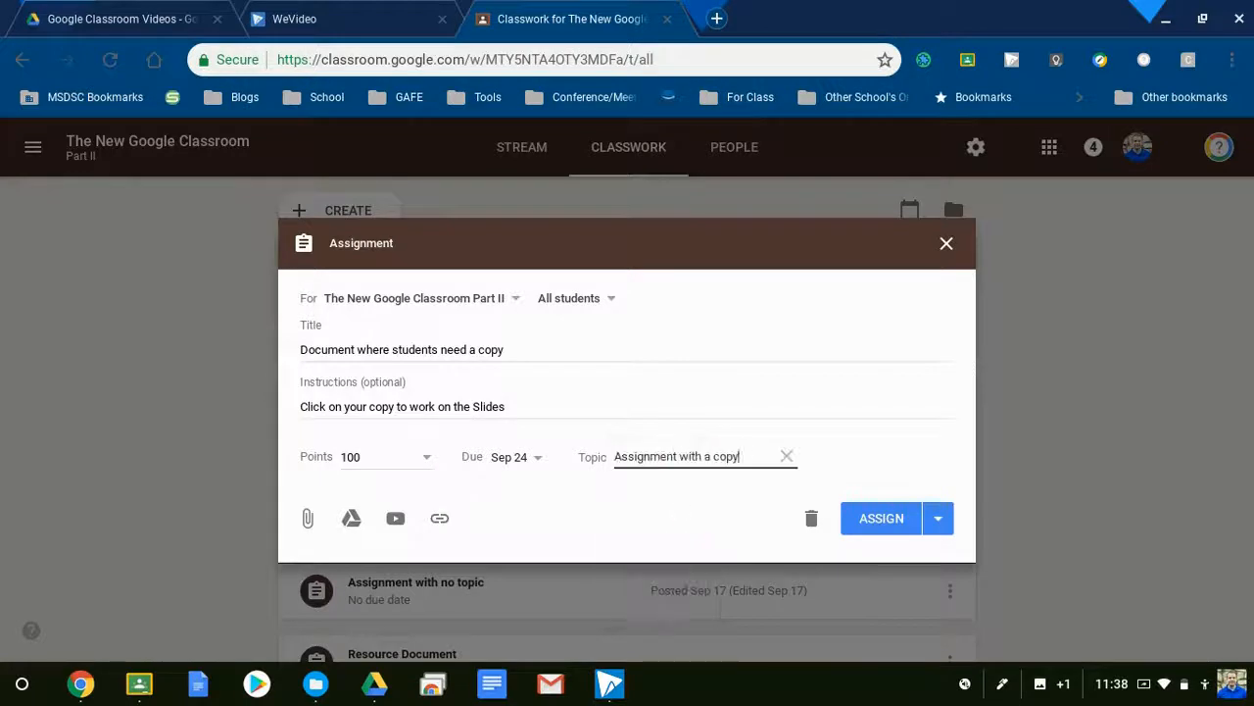
Step: Attach the recent Drive file "Awesome Slides" with the option "Make a copy for each student" and assign the work
click(350, 520)
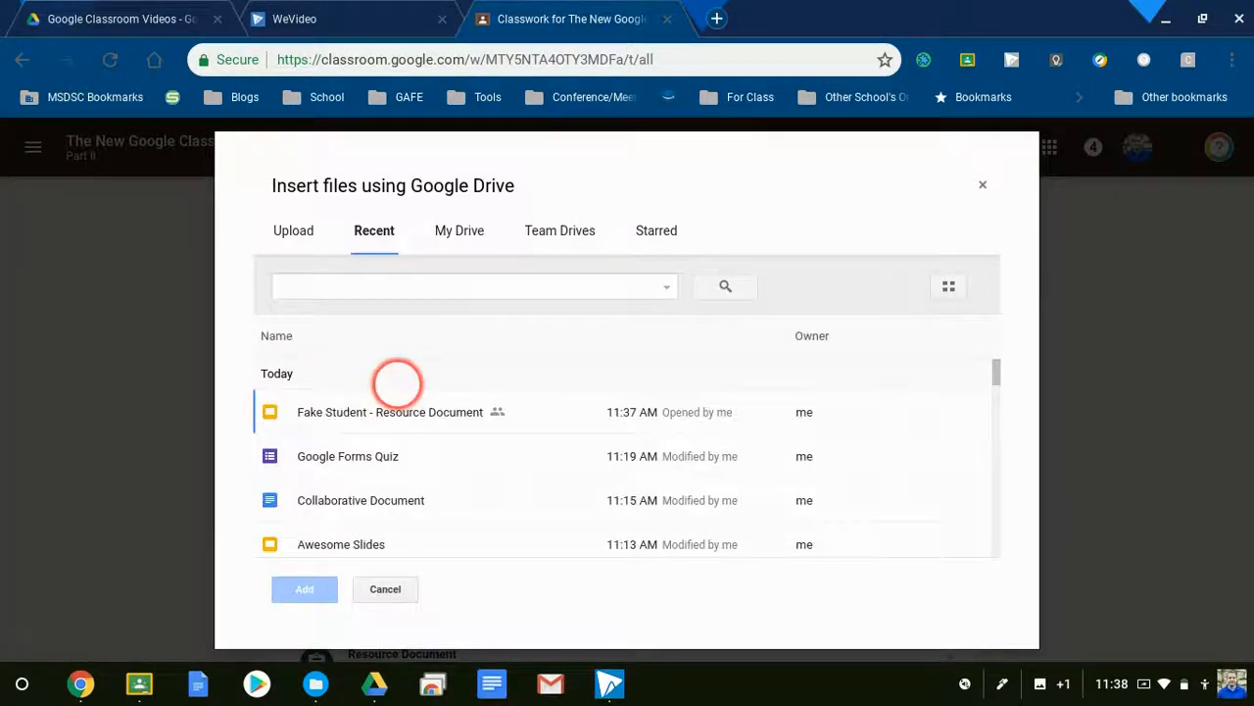
click(364, 544)
click(317, 588)
click(353, 564)
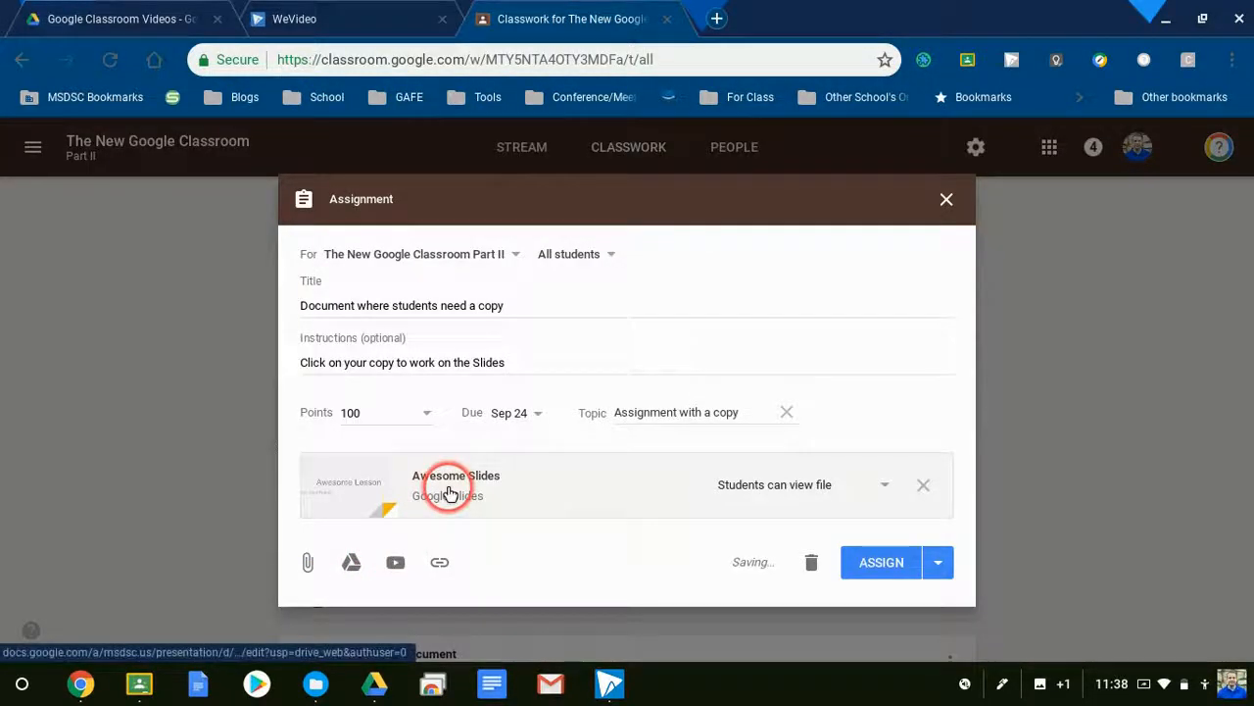
click(885, 489)
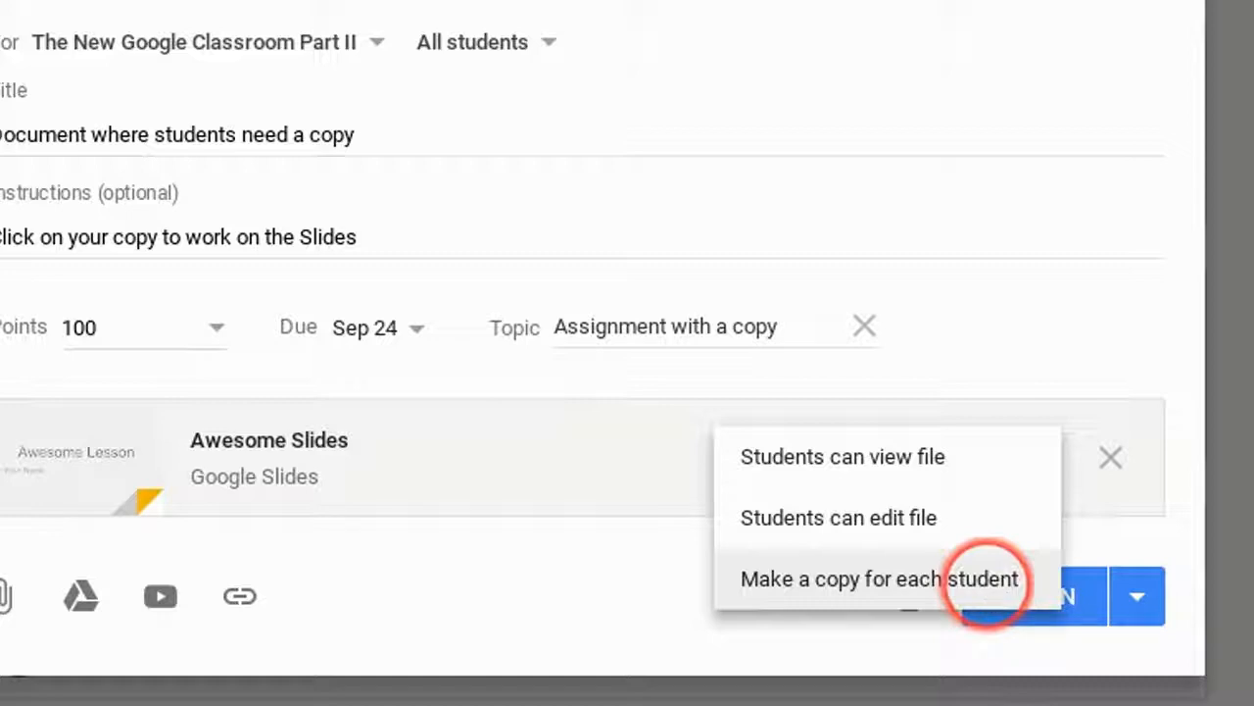
click(985, 579)
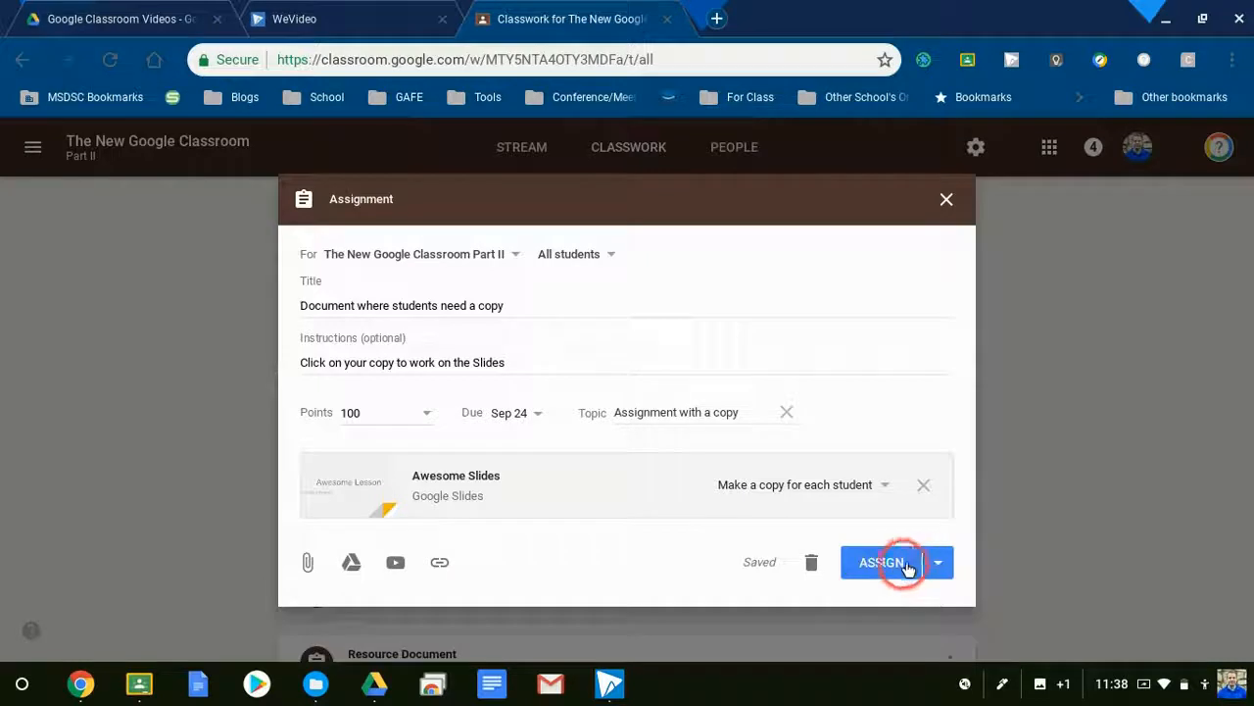
click(909, 565)
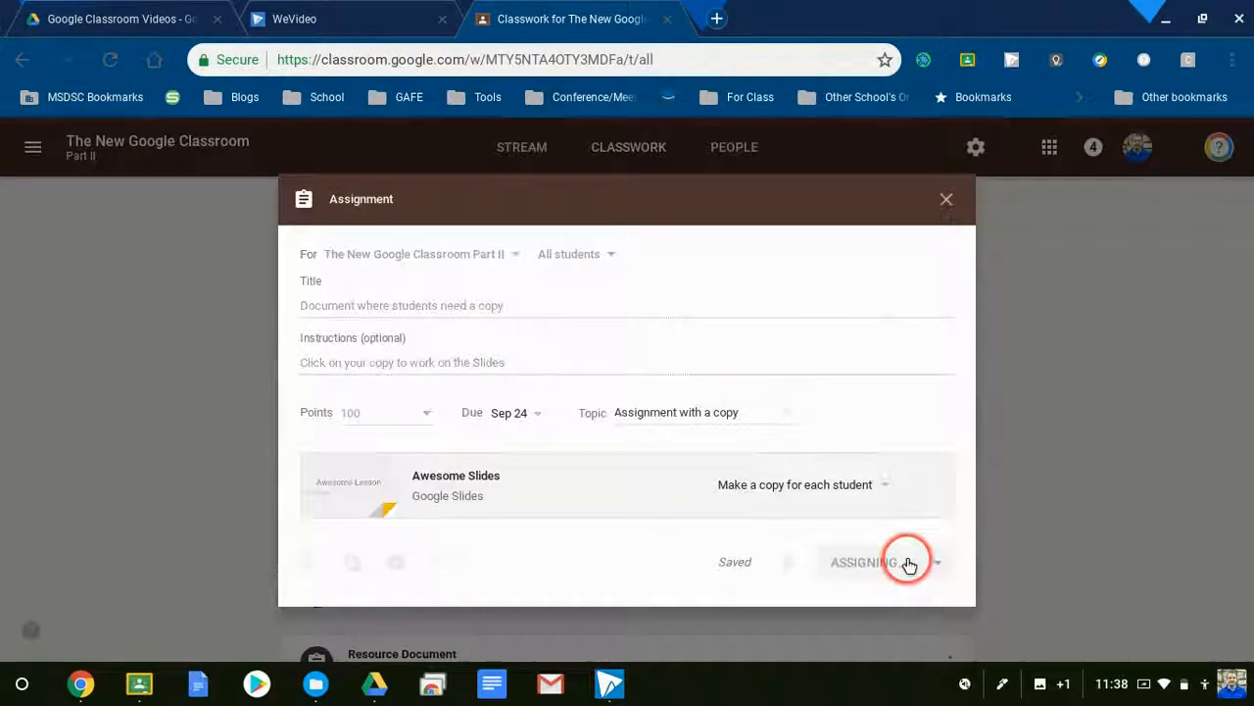
scroll(976, 466, down, 6)
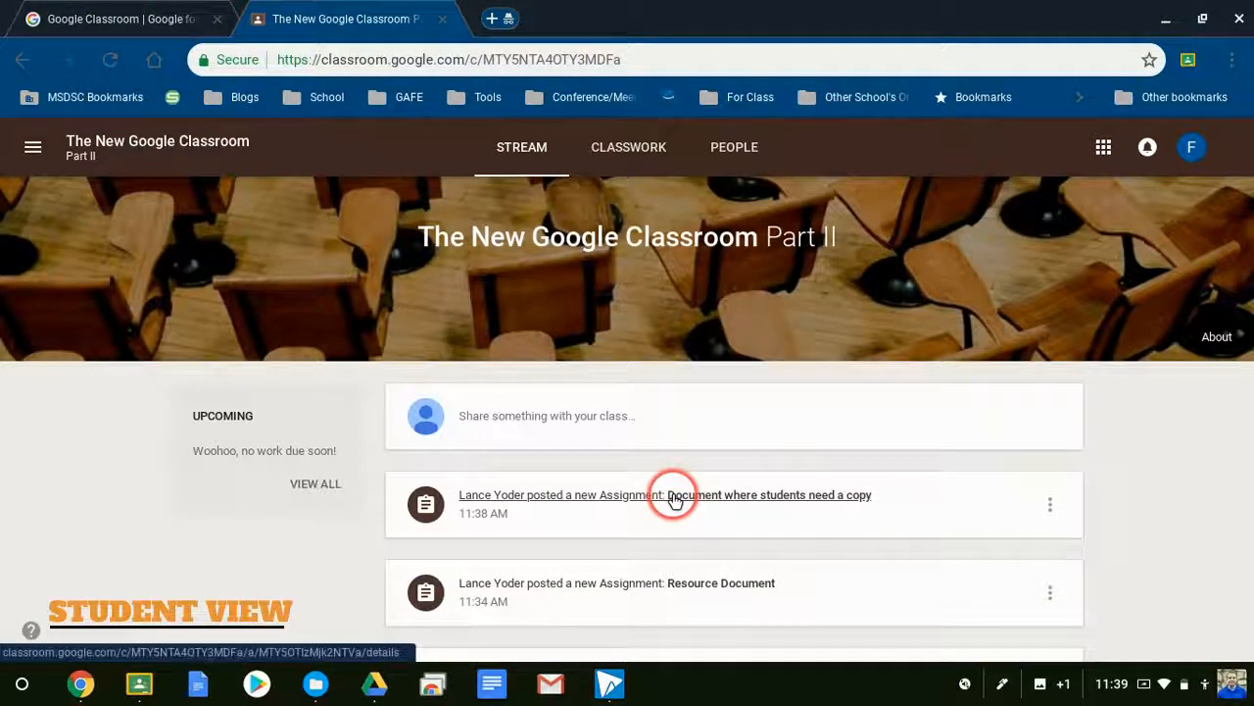
Step: Check the "Document where students need a copy" assignment from the student's class stream, and return to the class's classwork list
click(674, 498)
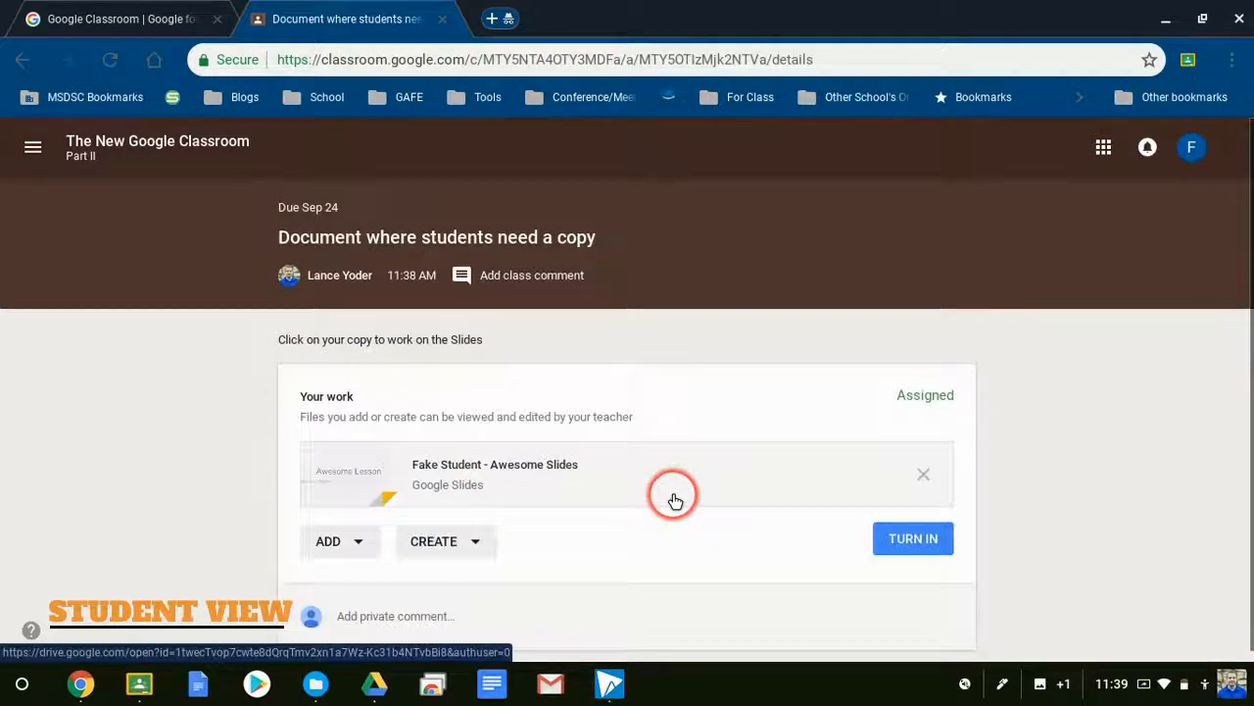
click(81, 152)
click(612, 151)
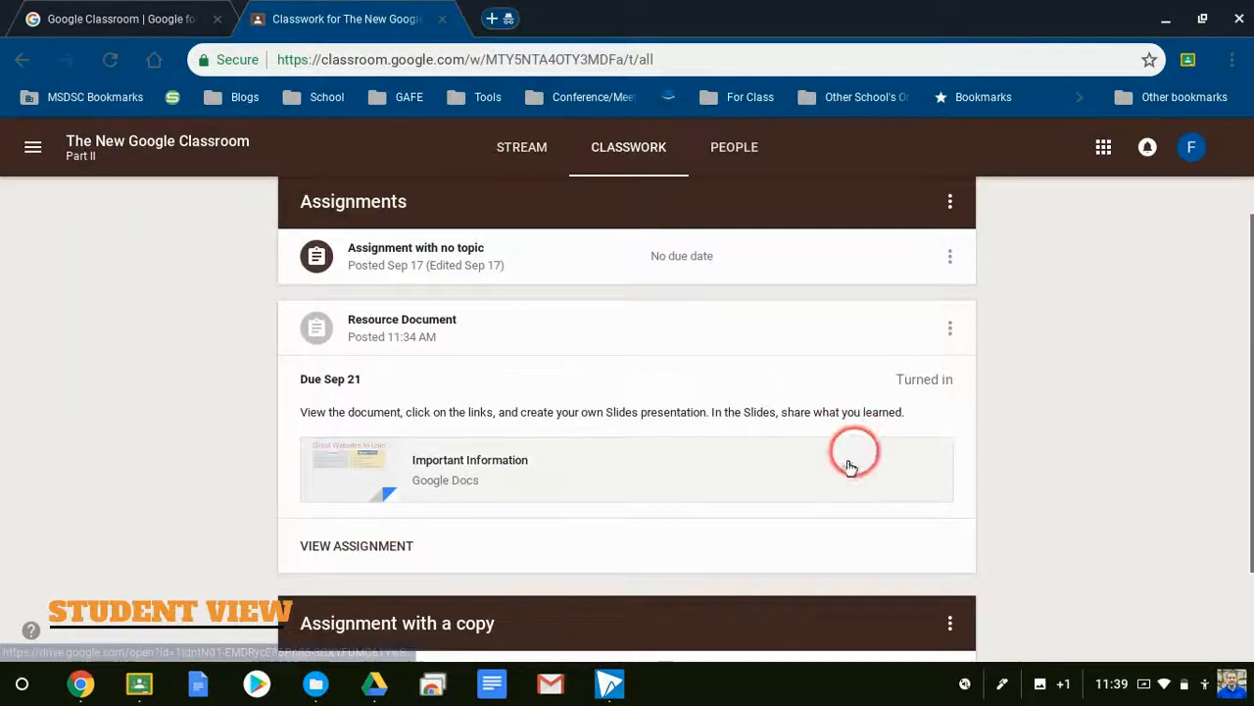
Step: Open the full page of "Document where students need a copy" from the "Assignment with a copy" topic and examine its details
scroll(840, 451, down, 3)
click(401, 537)
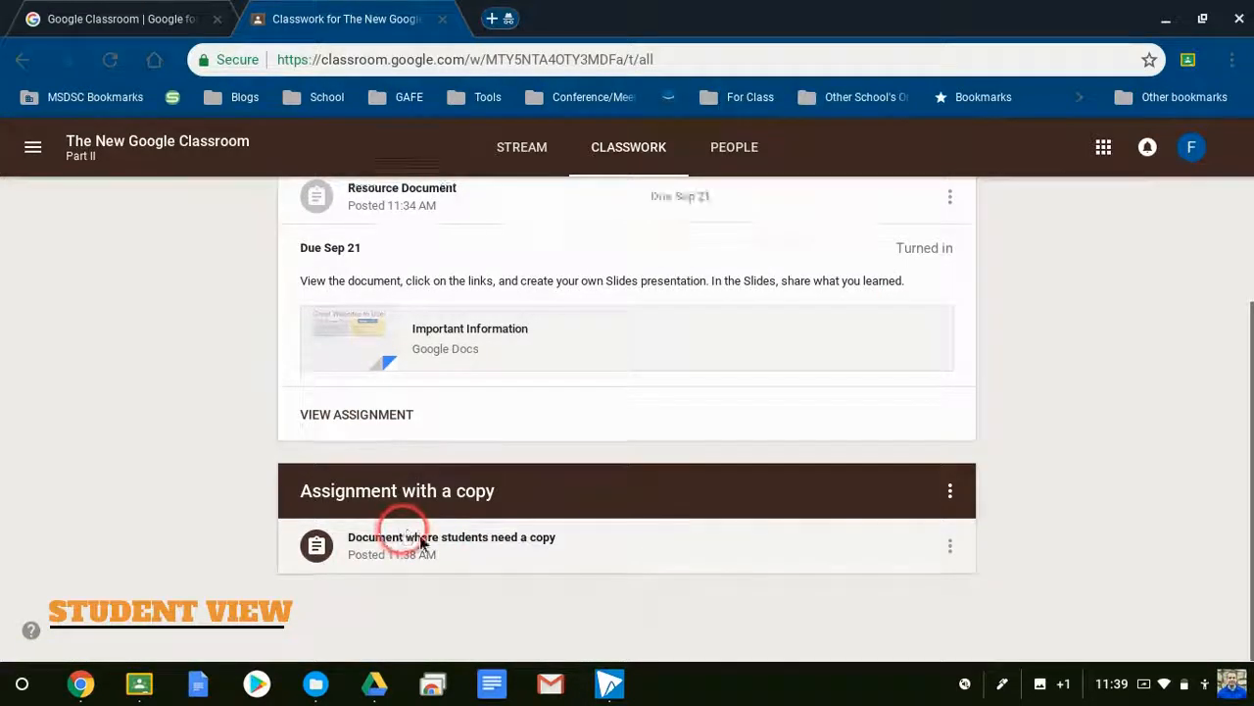
click(669, 510)
click(364, 551)
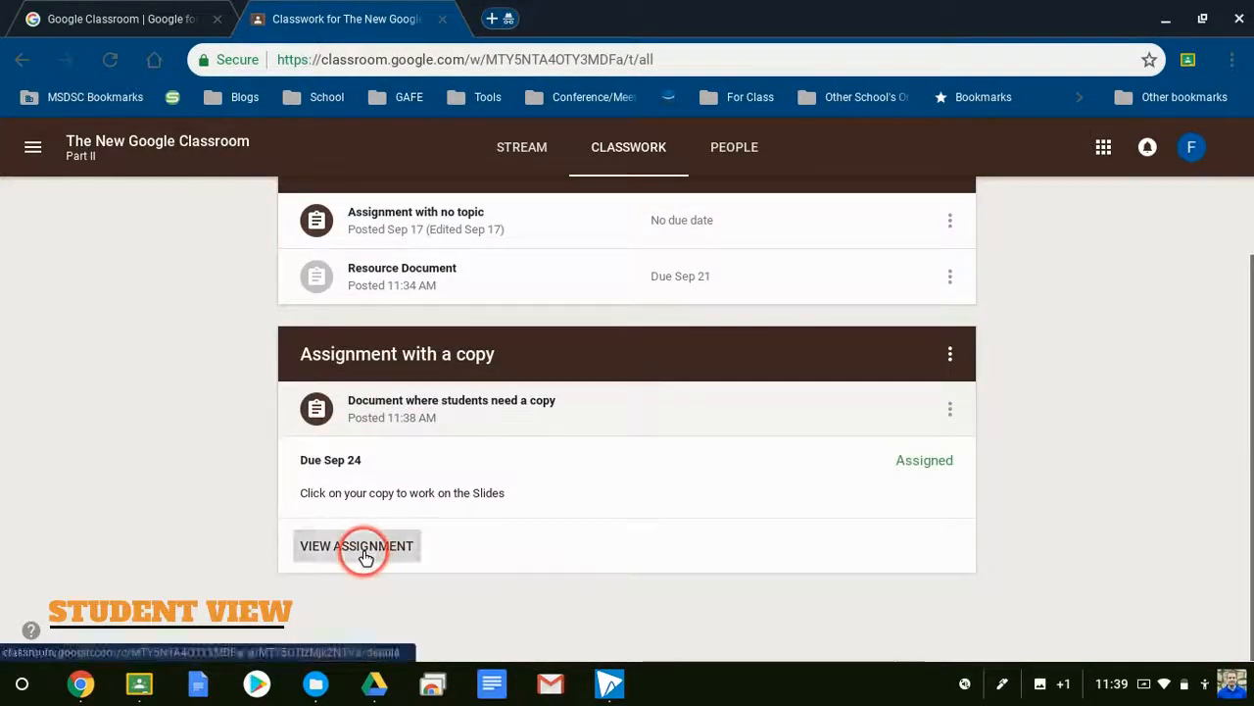
scroll(740, 471, down, 1)
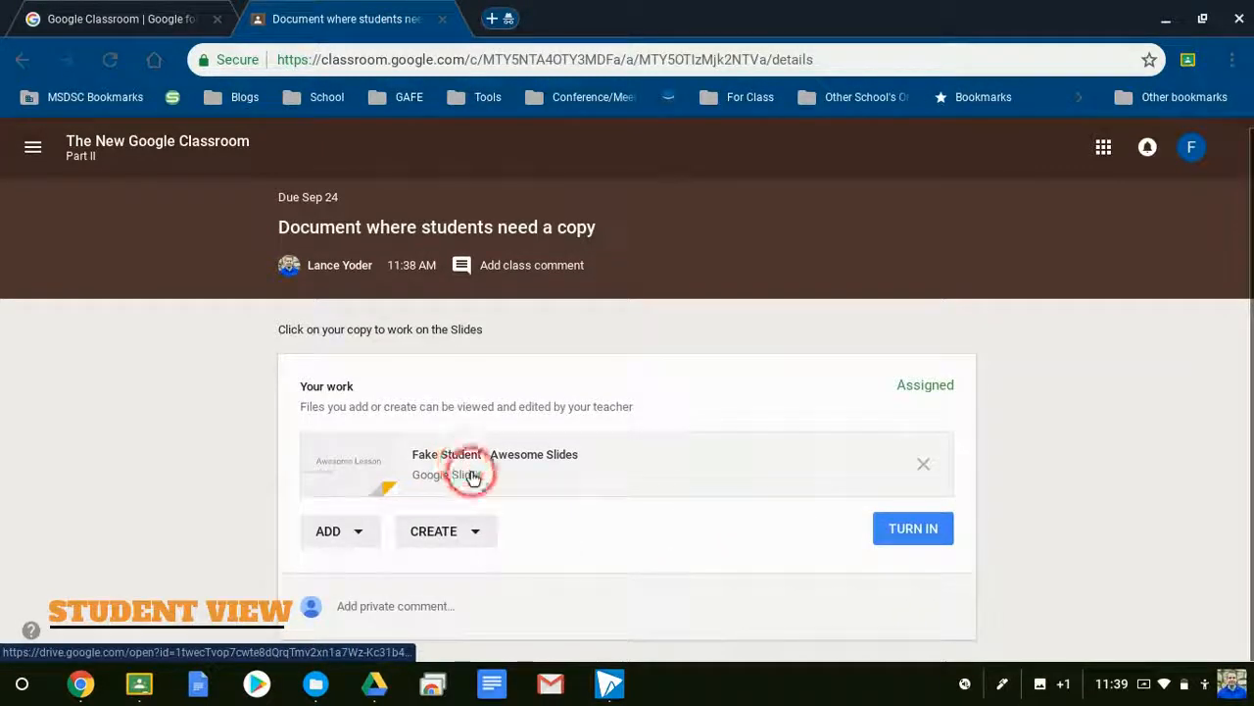
click(462, 310)
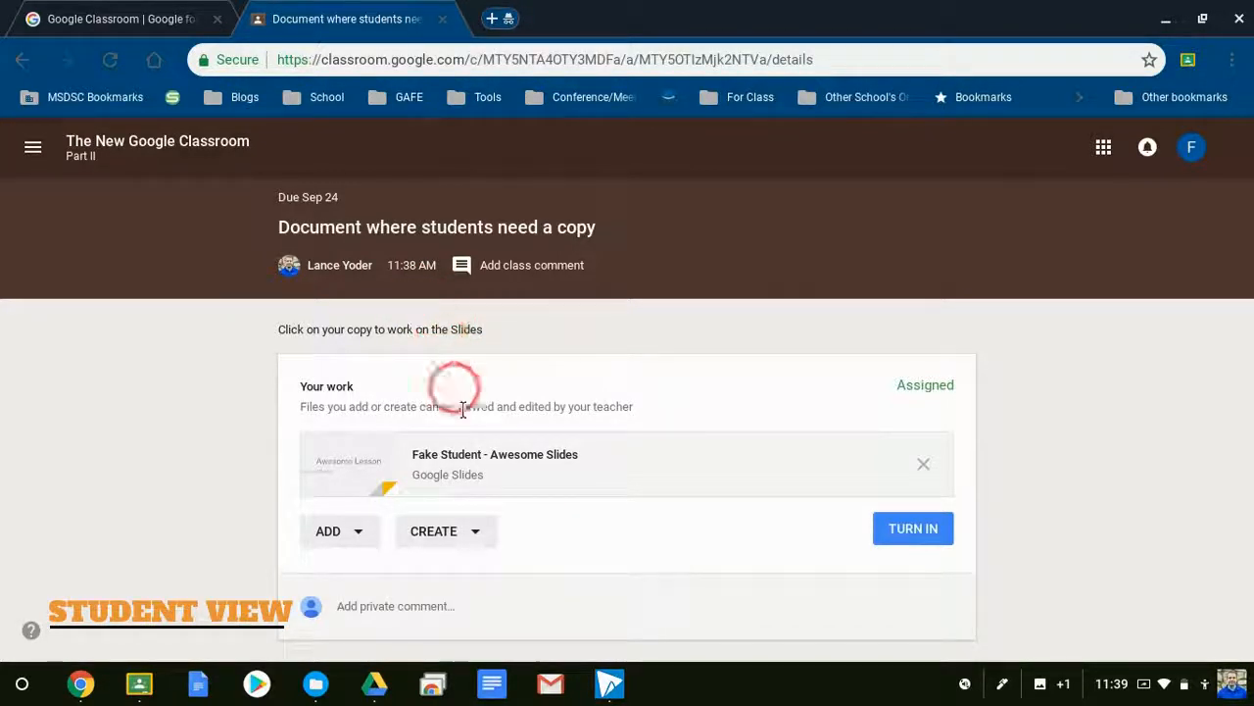
Step: Open the student's copy of "Awesome Slides", fill in the student's name on the title slide, and play the video on slide 2
click(441, 455)
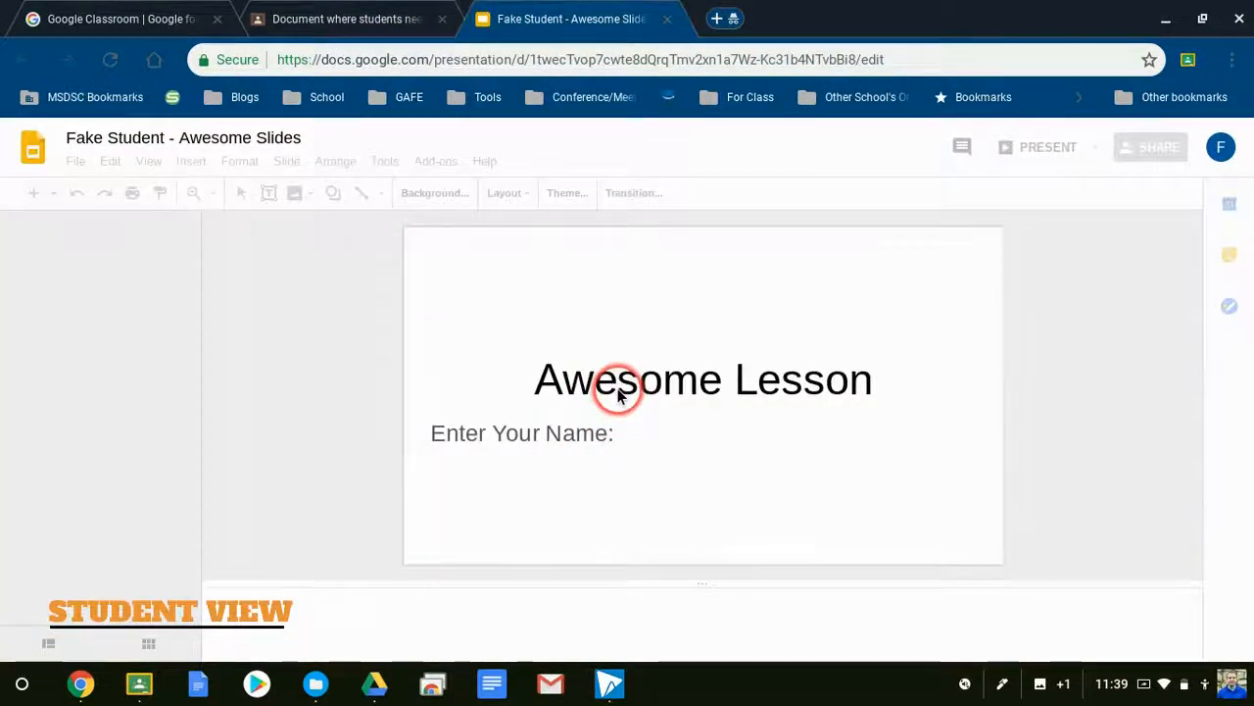
click(636, 438)
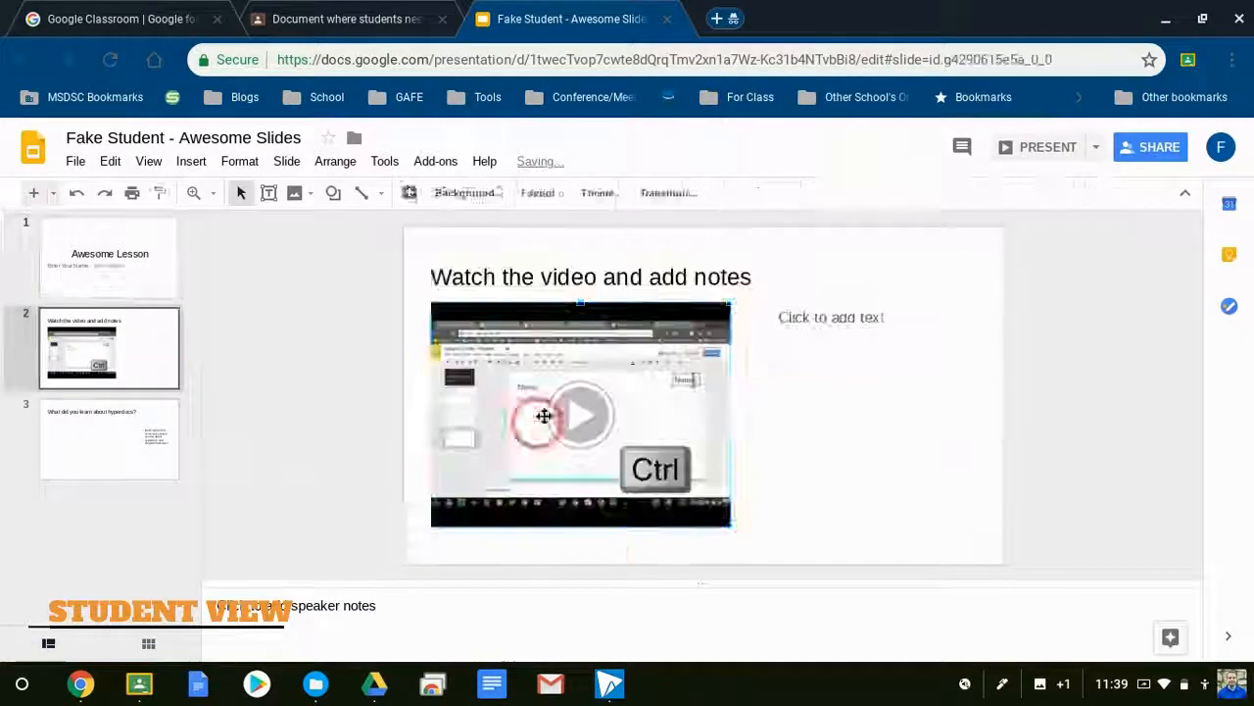
click(582, 411)
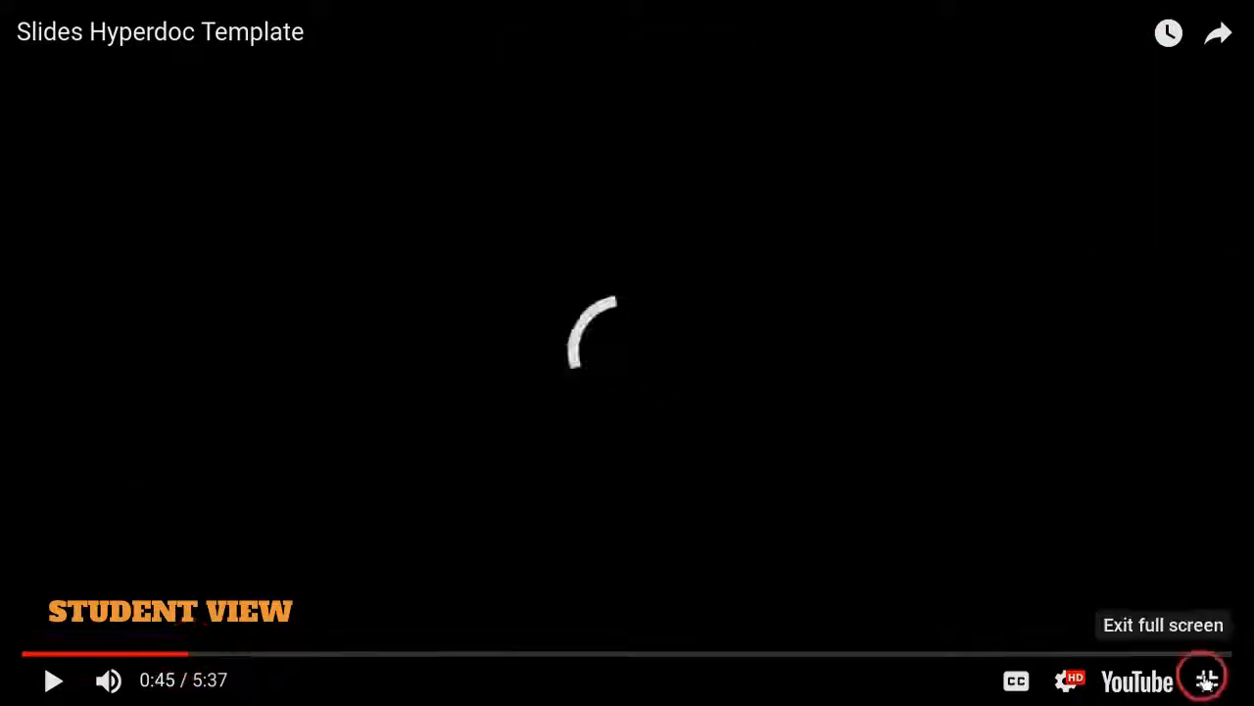
Step: Add the note "Great video. I think I like the idea of students collaborating in Google Slides" beside the video on slide 2
click(1206, 675)
click(900, 367)
text(Great video. I think I like the idea of students collaborating in Google Slides)
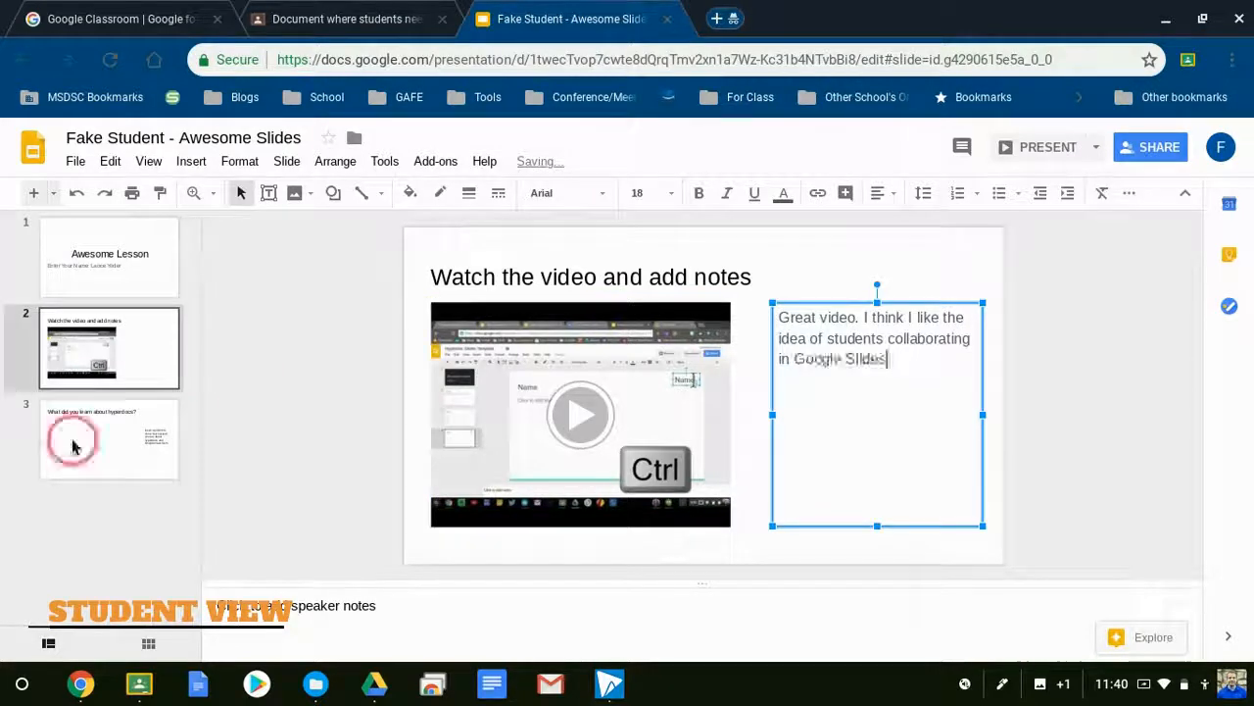
Step: On slide 3, answer that Google Slides is a great location for collaboration, and insert the trophy picture found by searching images for "awesome"
click(72, 446)
text(Google Slides is ag)
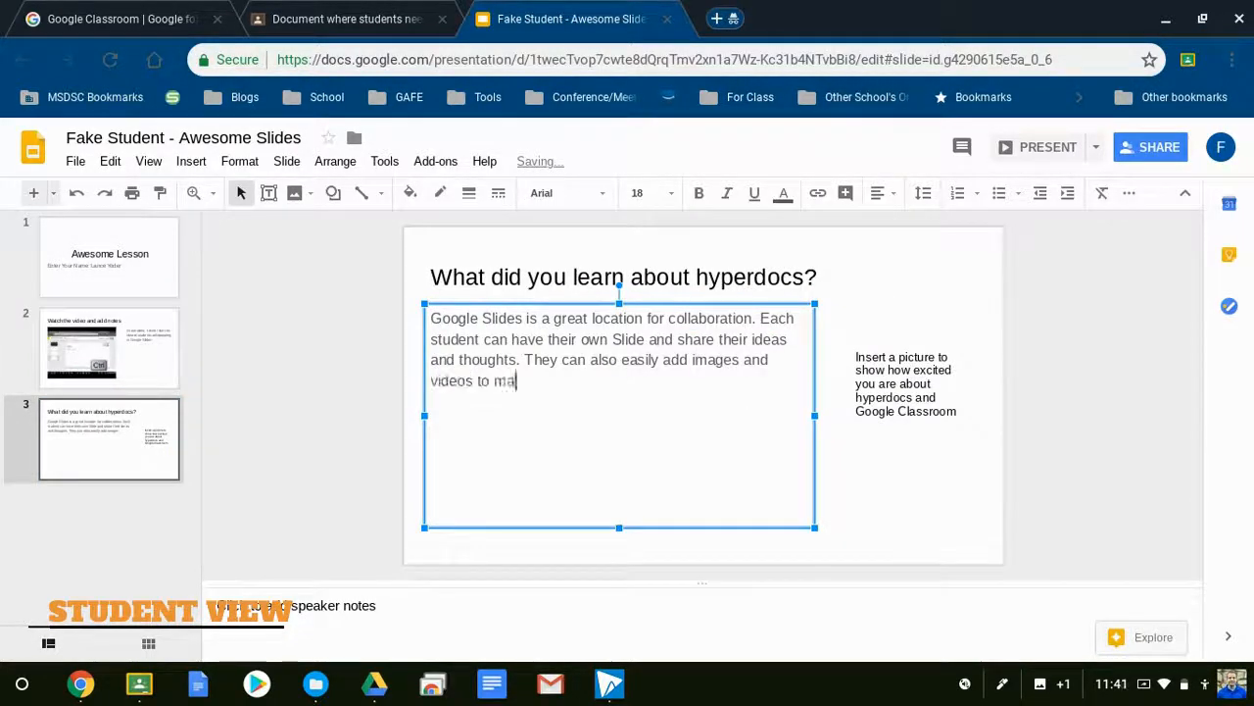
click(383, 145)
text(awesome)
key(Return)
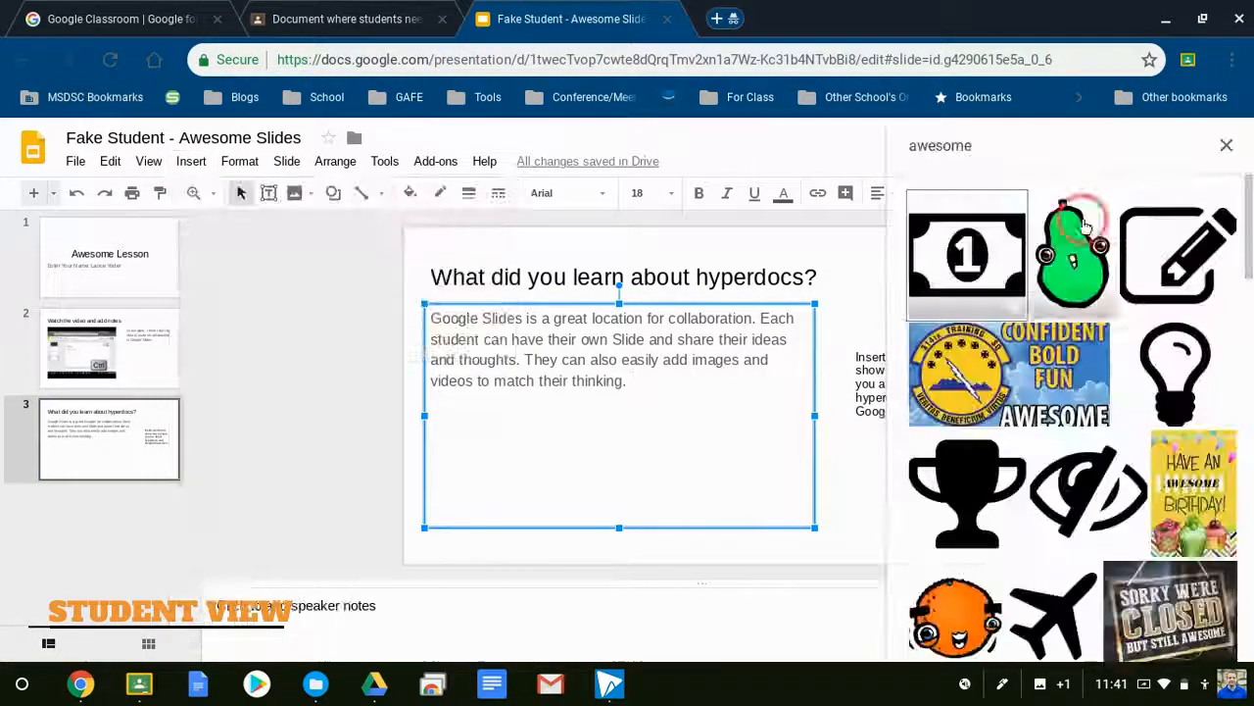
click(963, 461)
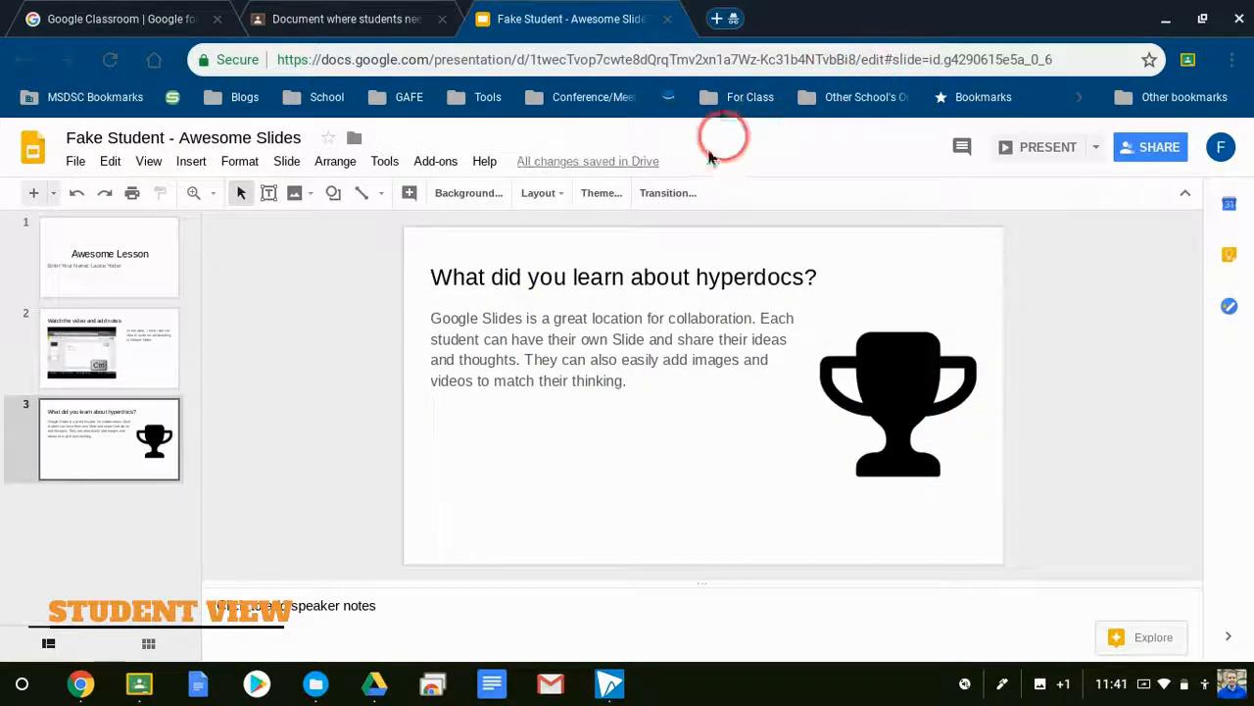
Step: Close the completed presentation and turn in the student's work for "Document where students need a copy"
click(666, 19)
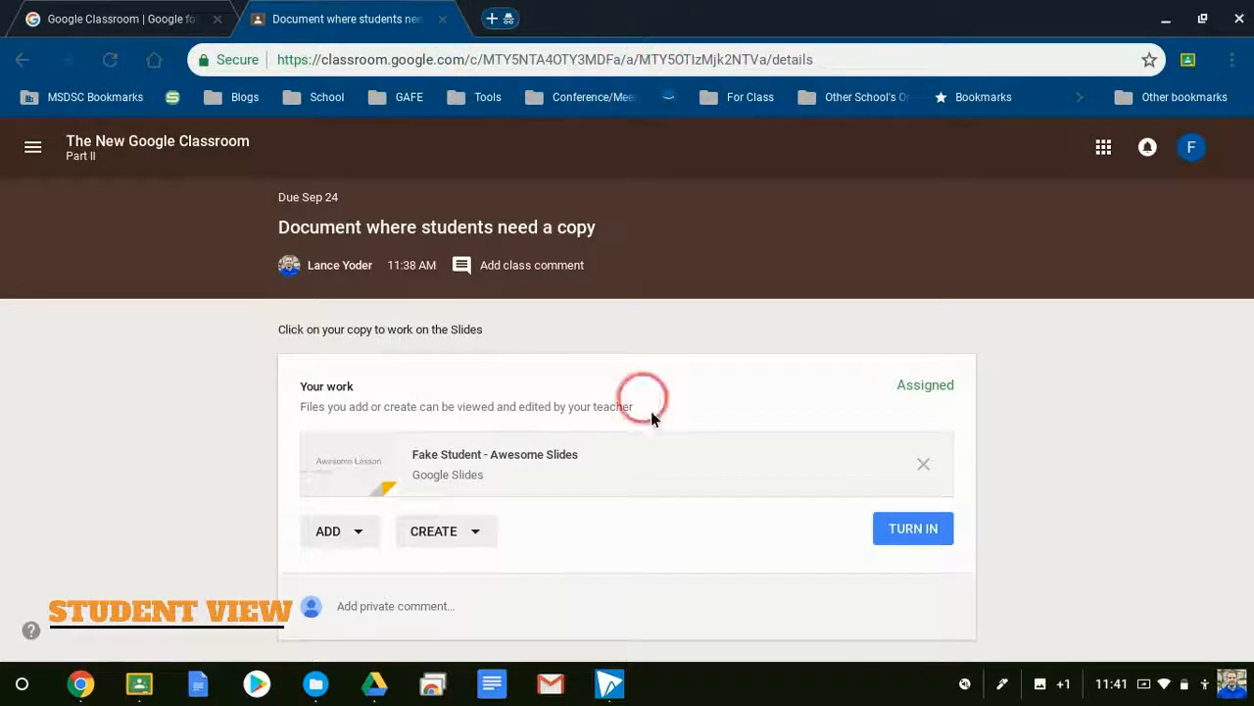
click(900, 535)
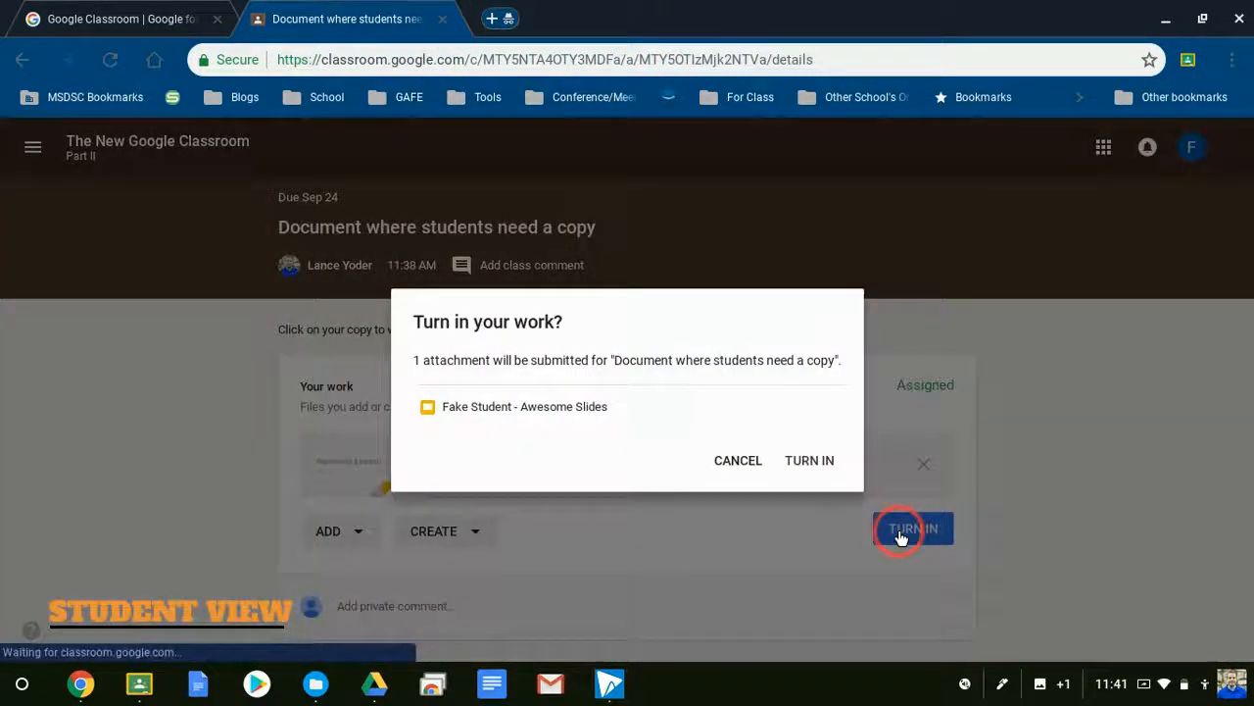
click(813, 460)
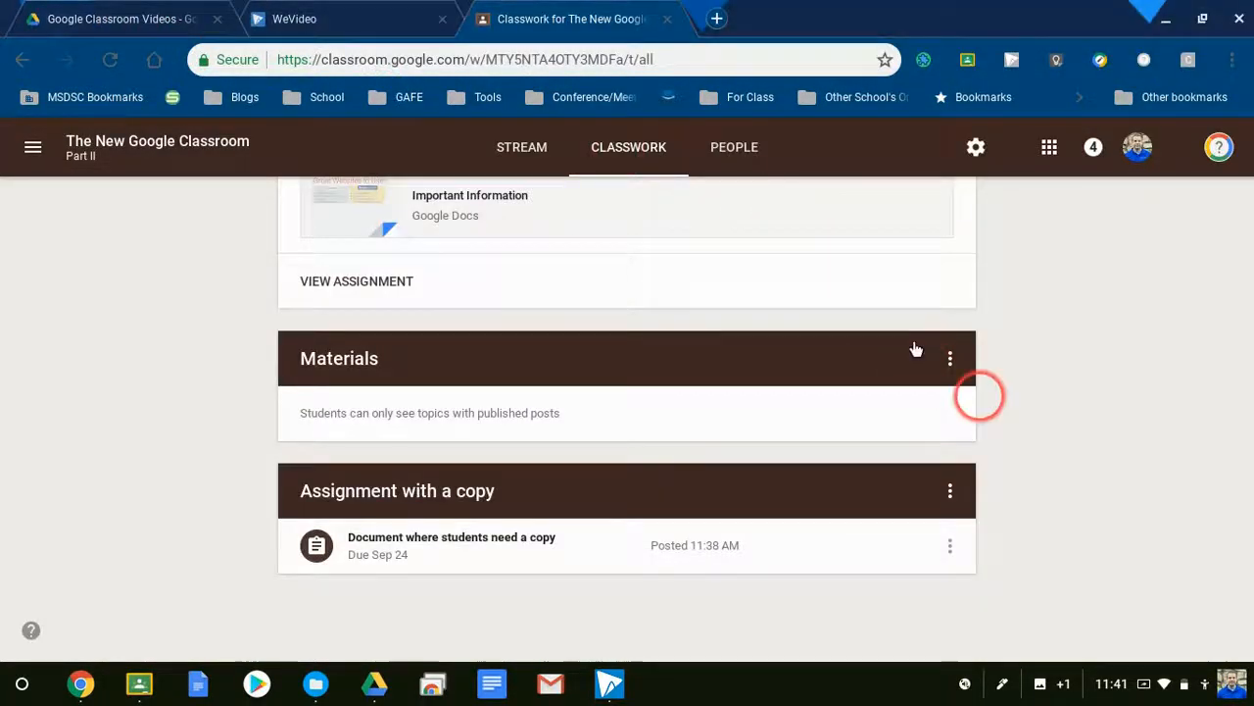
Step: As the teacher, open the turned-in student work for "Document where students need a copy" and check the assigned and turned-in submissions
click(462, 536)
click(452, 556)
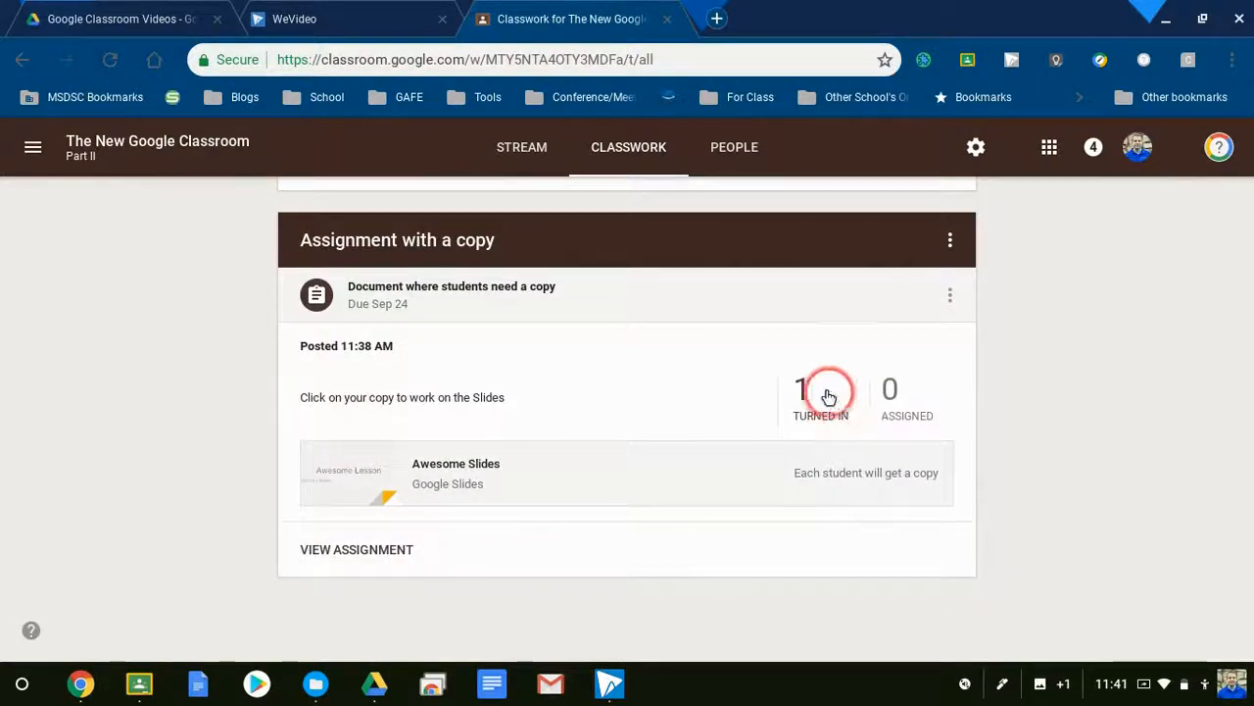
click(828, 396)
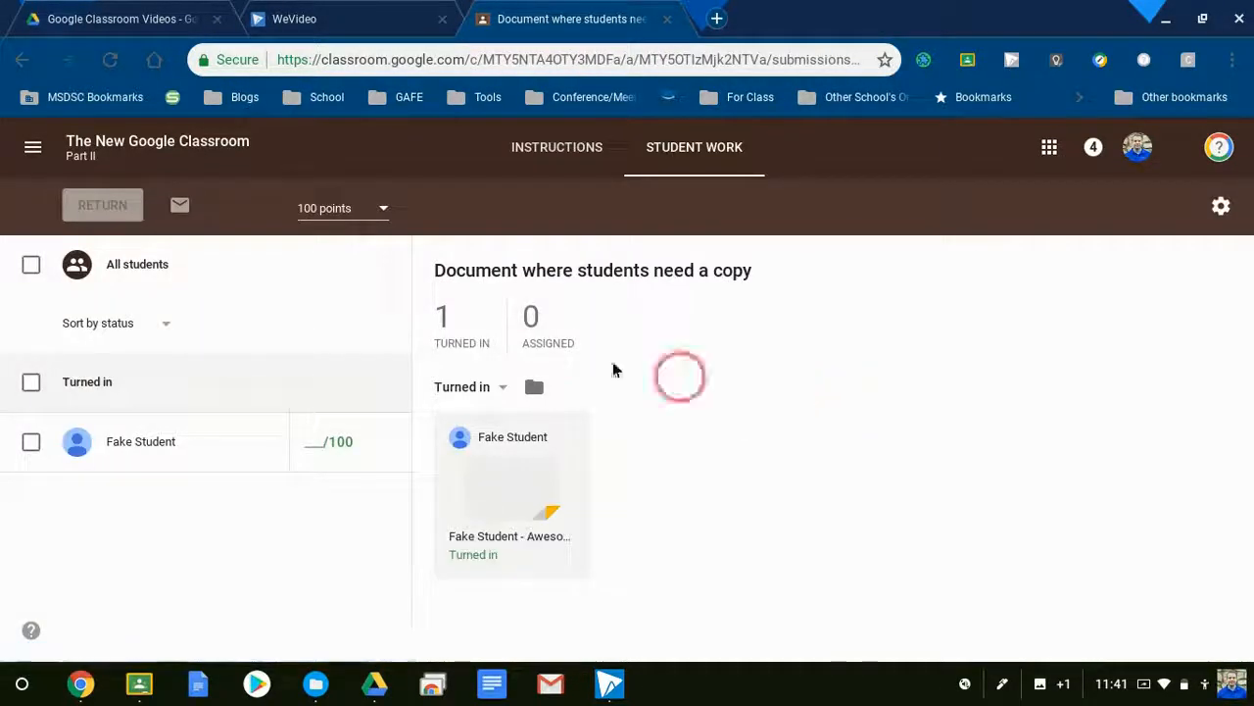
click(547, 327)
click(471, 320)
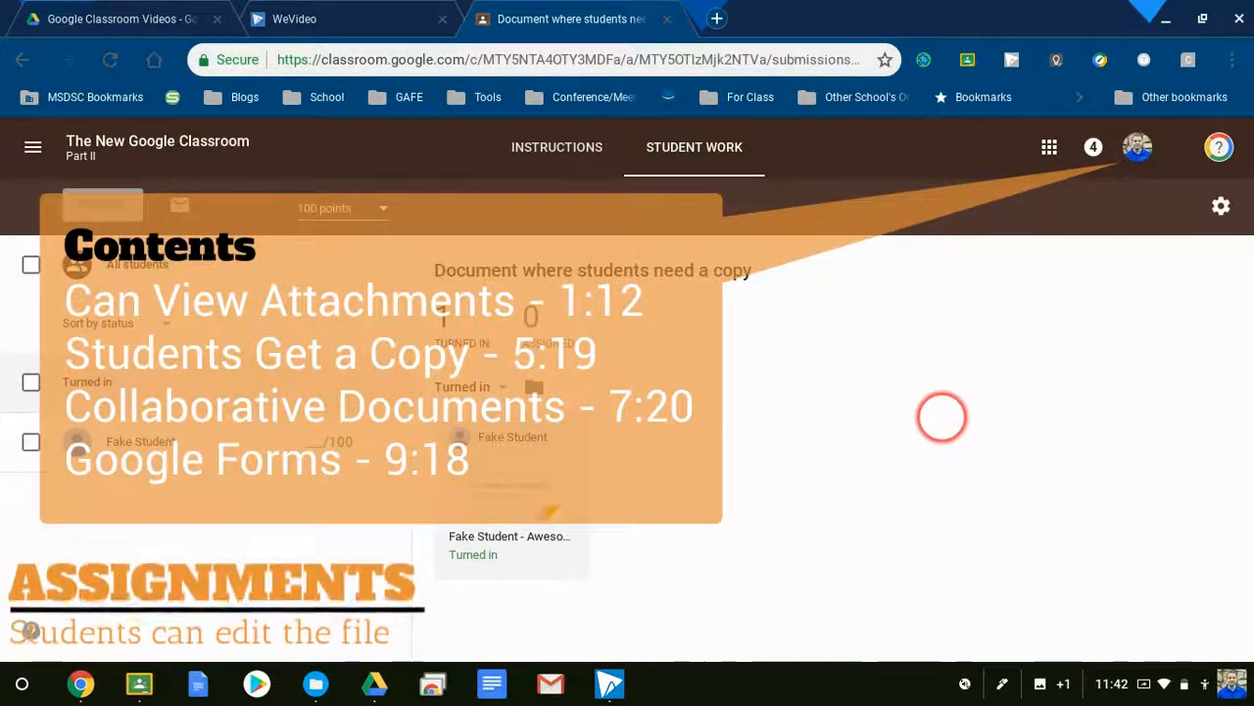
Step: Create an assignment titled "Collaborative Doc" with instructions "Google Classroom allows me to create awesome spaces where students can work on the same document at the same time!"
click(202, 141)
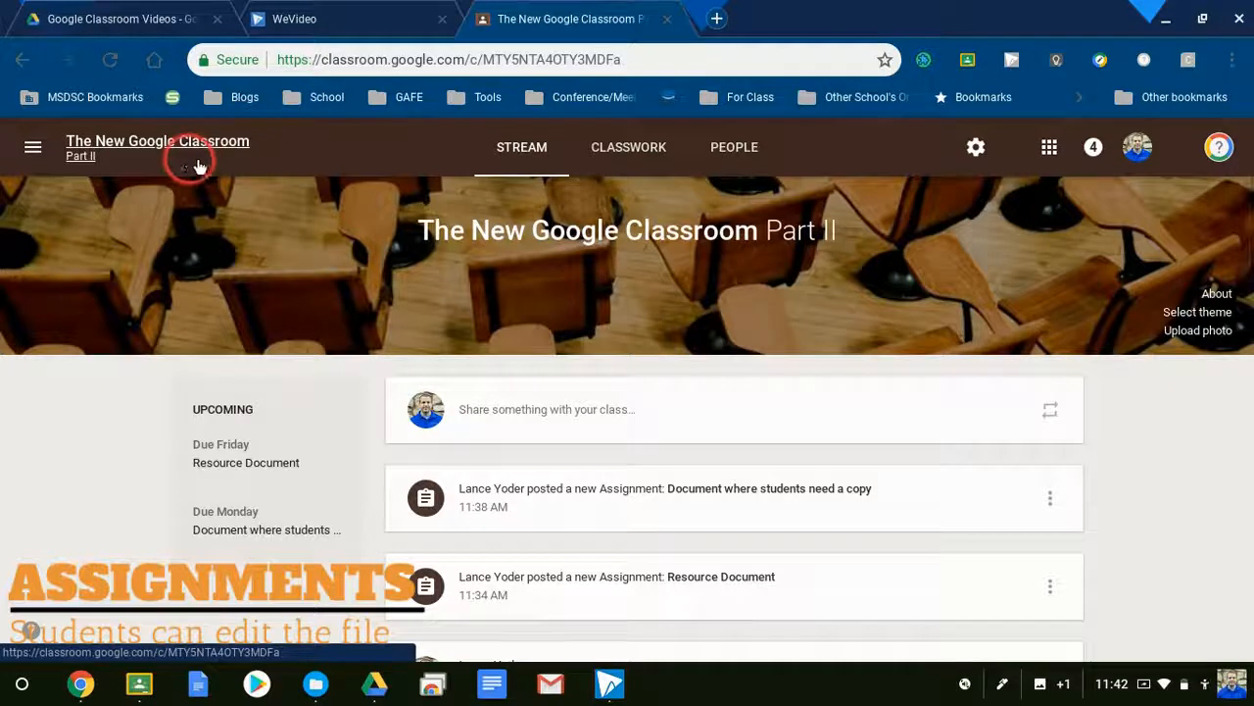
click(632, 149)
click(693, 365)
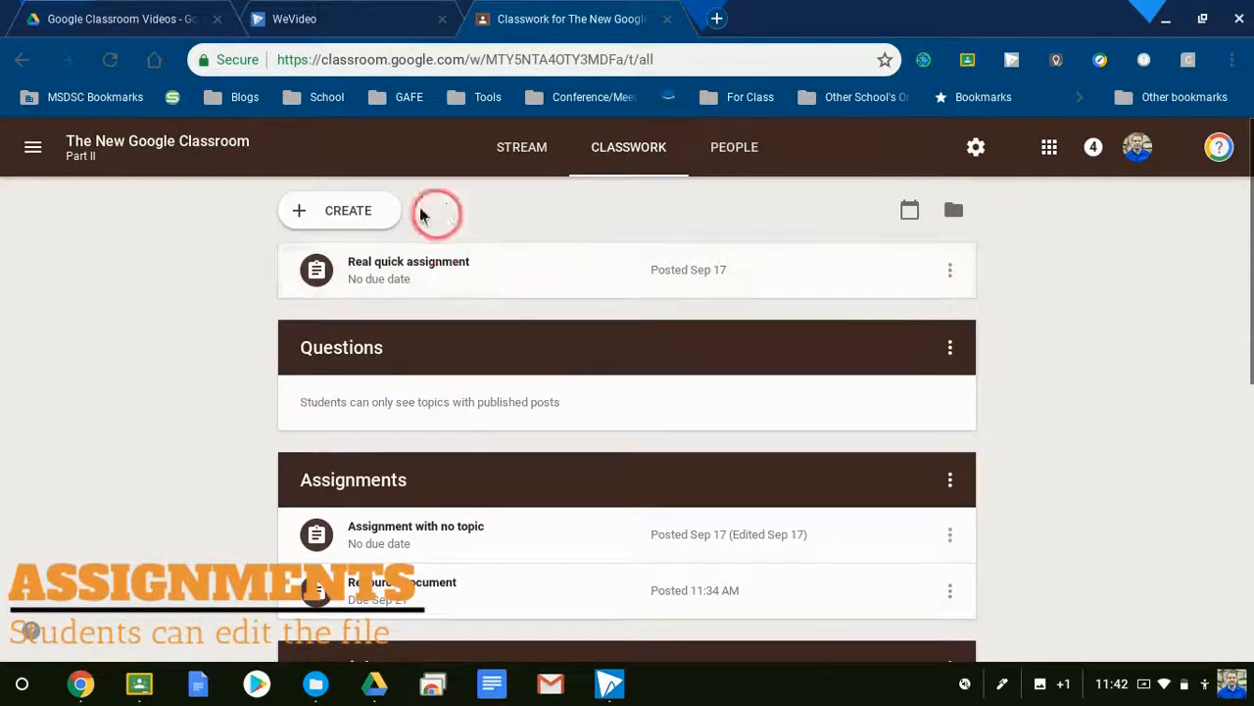
click(341, 231)
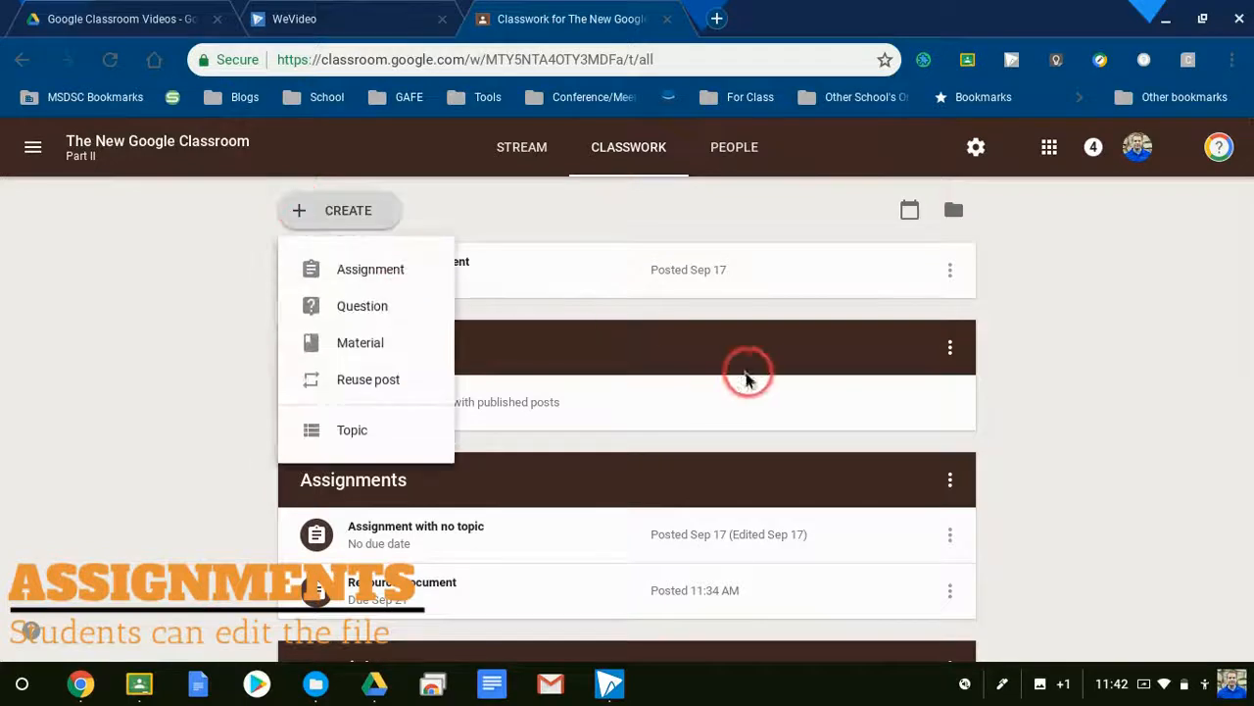
click(406, 269)
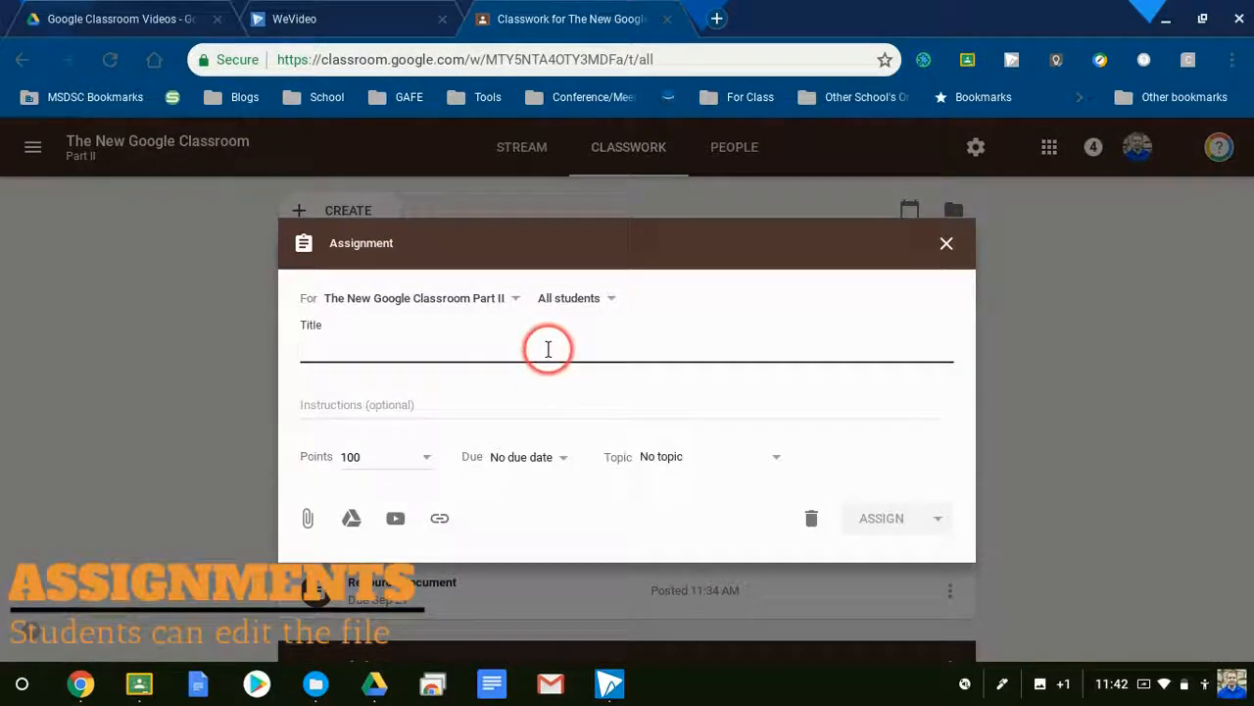
text(Collaborative Doc)
key(Tab)
text(Google Classroom allows me to create awesome spaces where students can work on the same document at the same time!)
click(579, 409)
Step: Set the assignment to Ungraded with the due date Sep 20 and place it under a new topic named "Collaborative Documents"
click(397, 456)
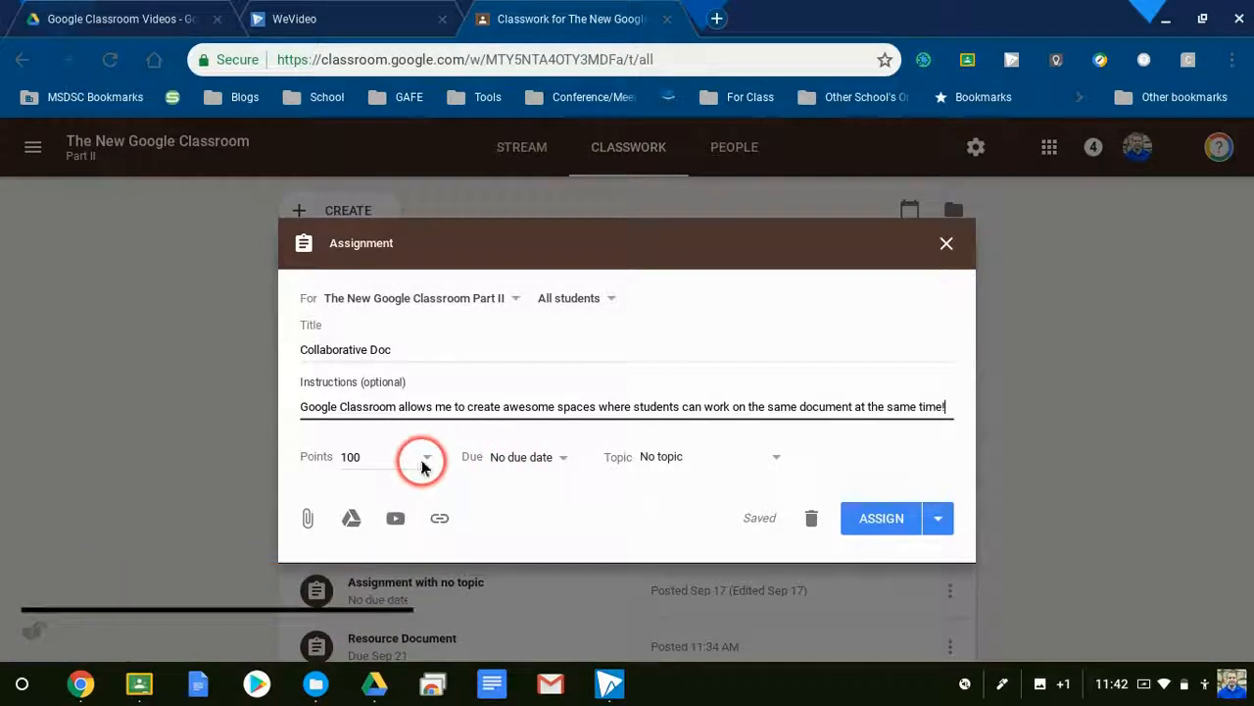
click(426, 458)
click(412, 493)
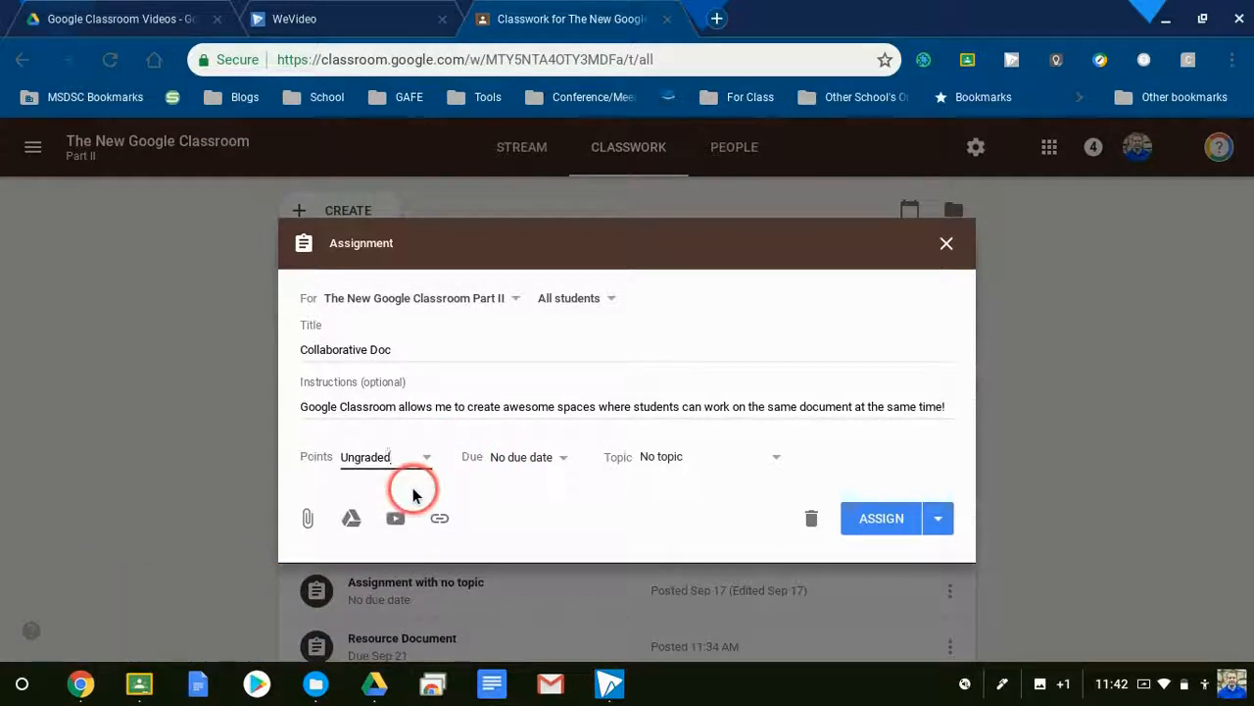
click(564, 457)
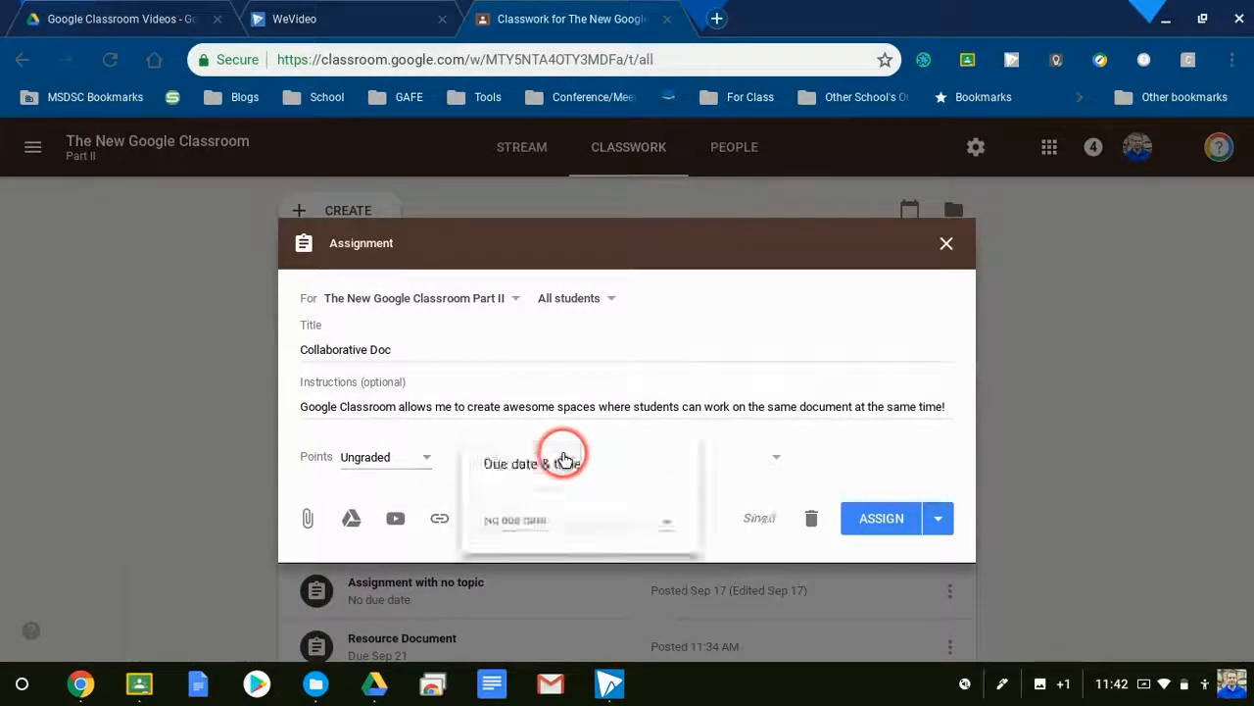
click(574, 522)
click(619, 584)
click(792, 482)
click(749, 456)
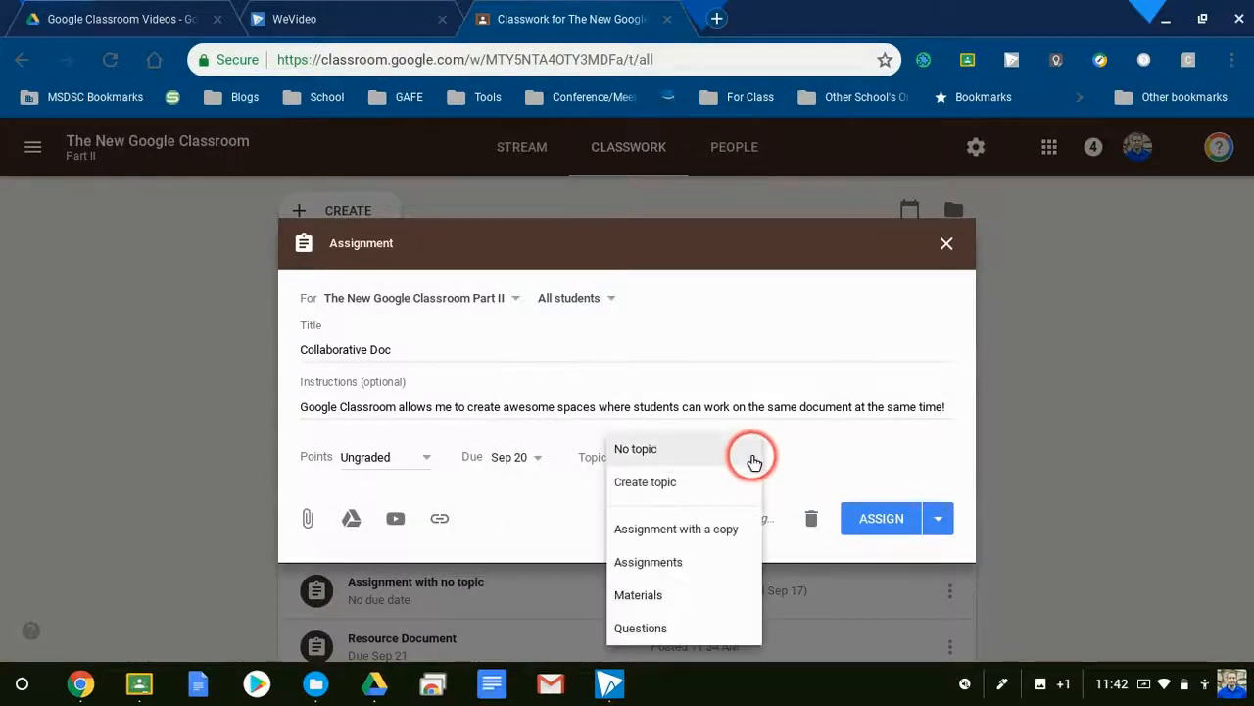
click(704, 486)
Step: Attach the recent Drive file "Collaborative Document" with the option "Students can edit file" and assign the work
click(348, 520)
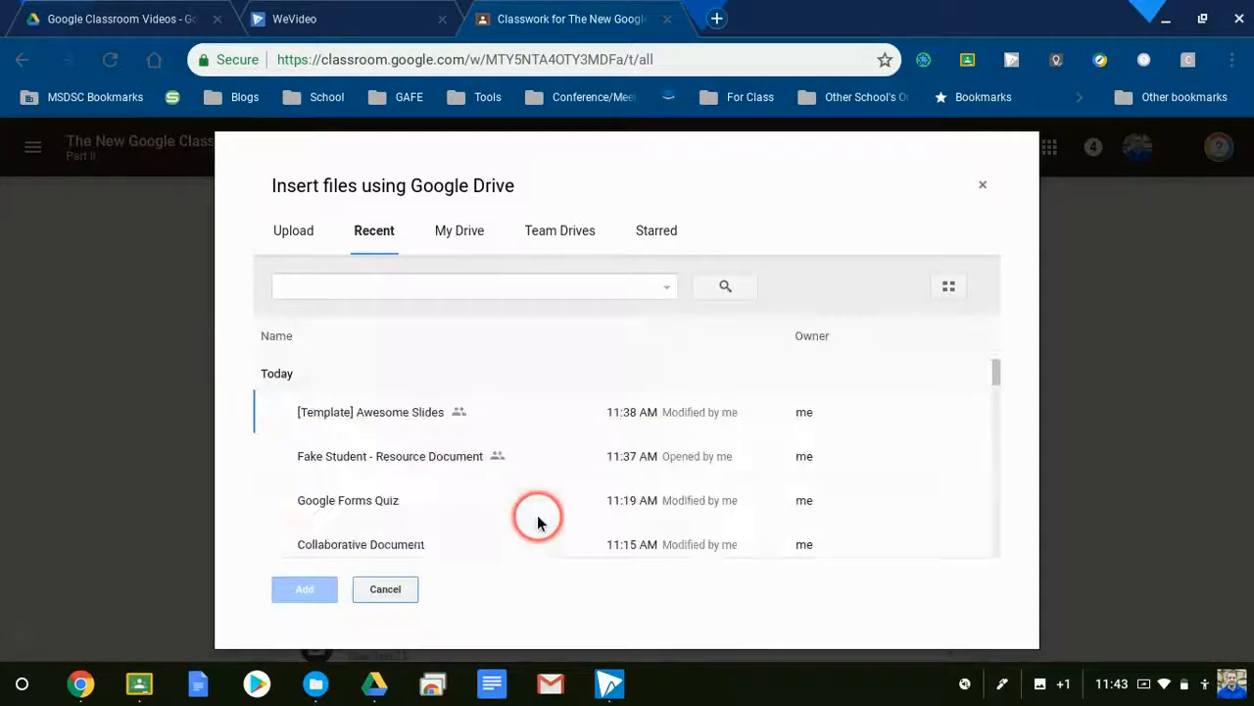
click(529, 542)
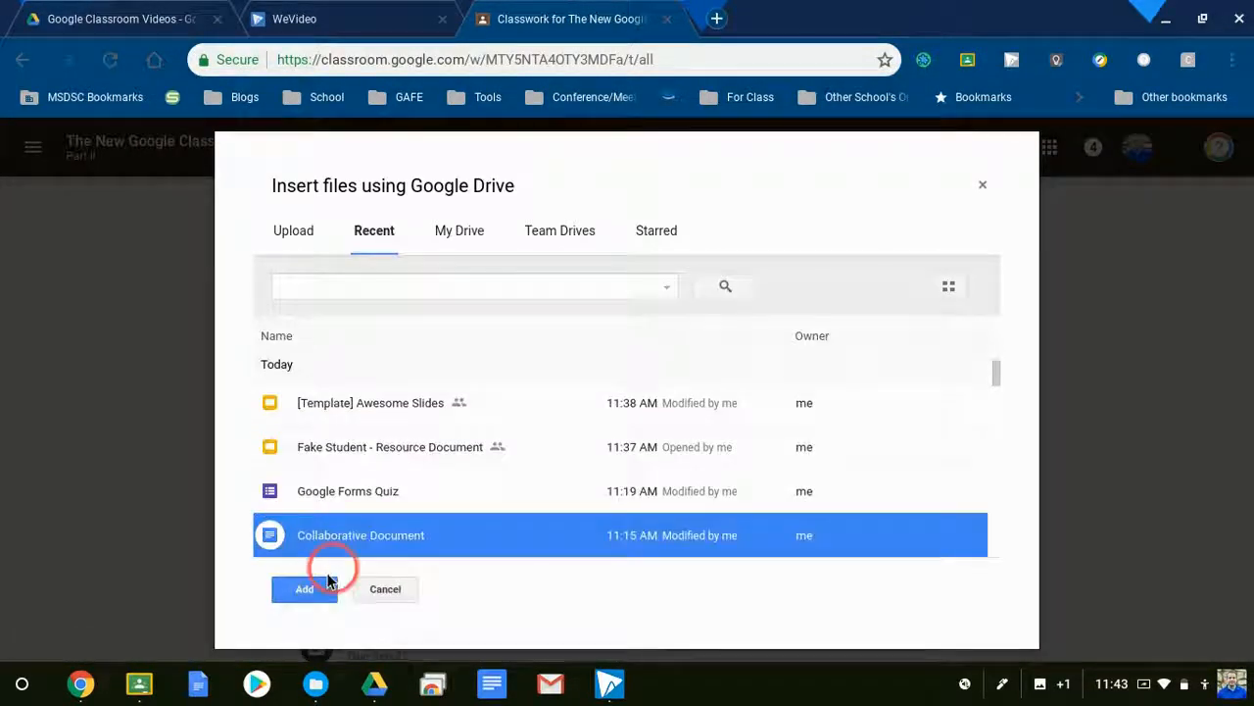
click(305, 589)
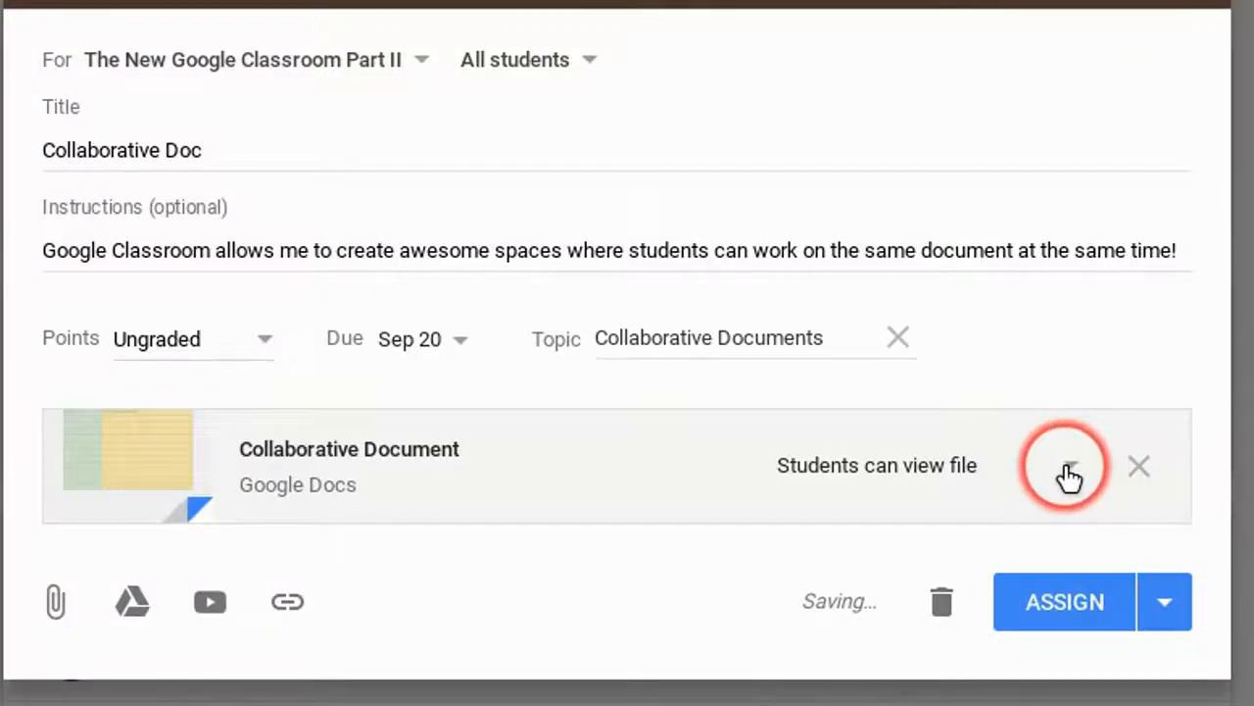
click(1071, 469)
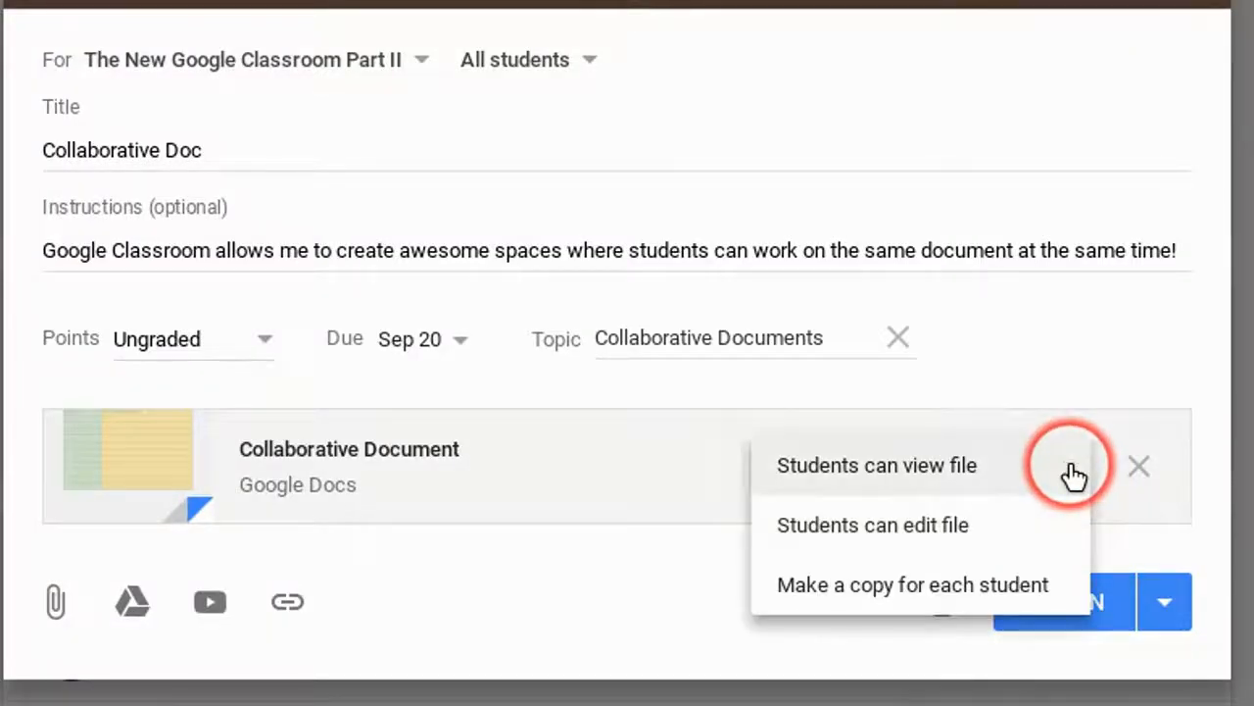
click(1030, 533)
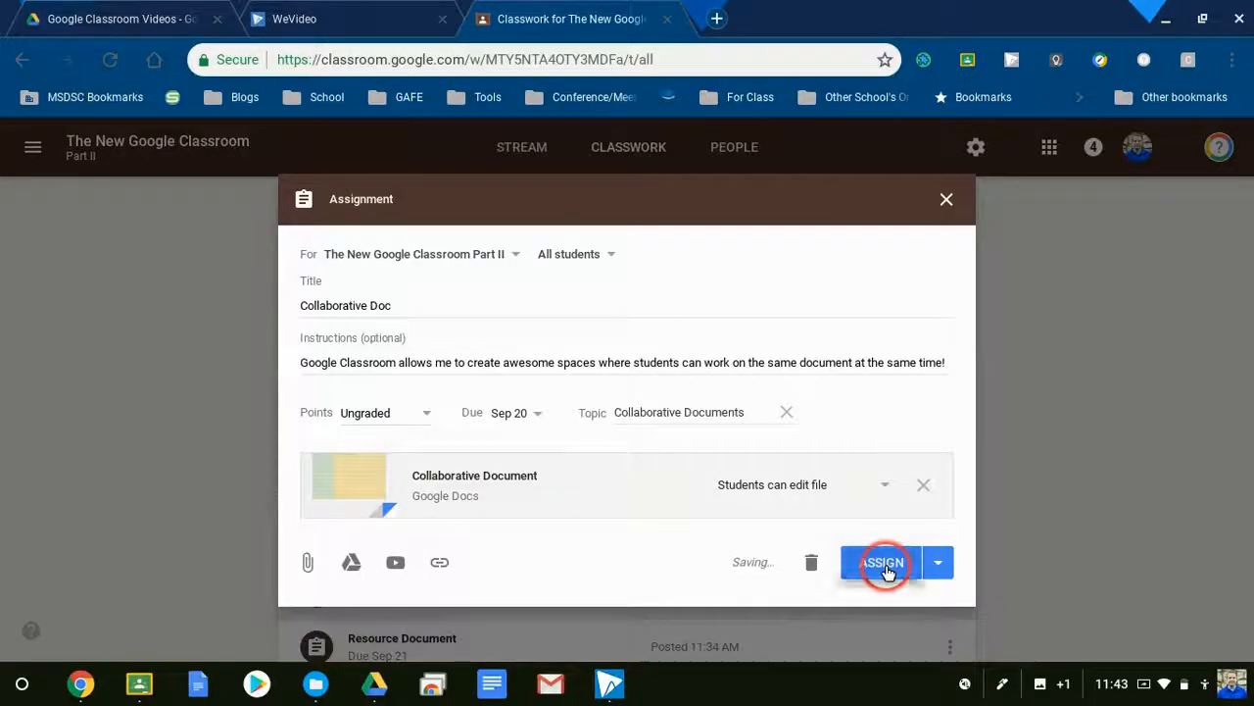
click(885, 566)
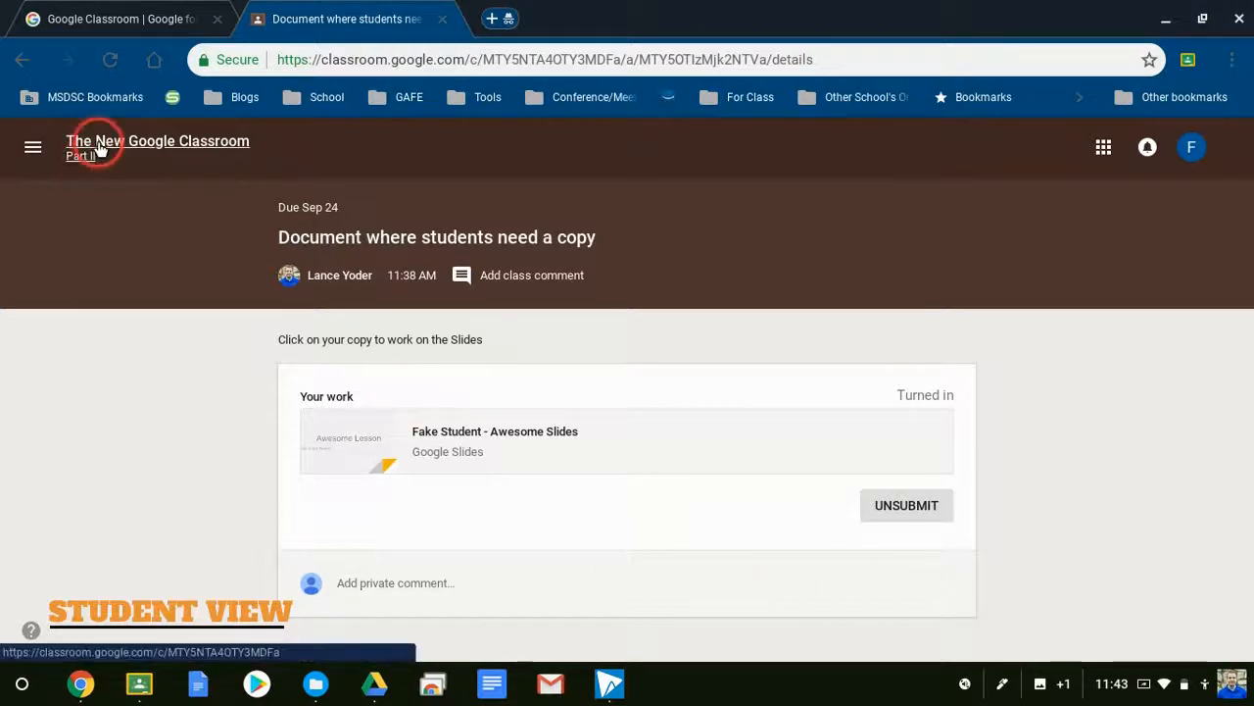
Step: Open the full page of "Collaborative Doc" from the student's classwork list and open its attached "Collaborative Document"
click(87, 159)
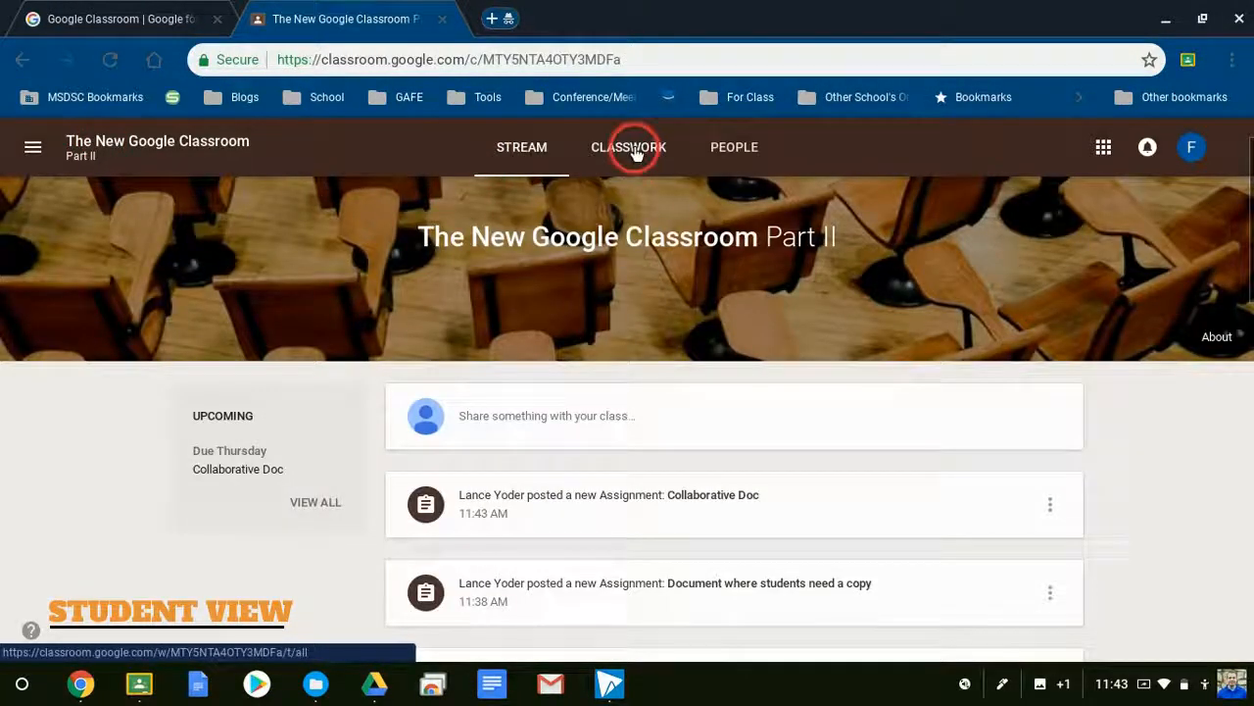
click(635, 154)
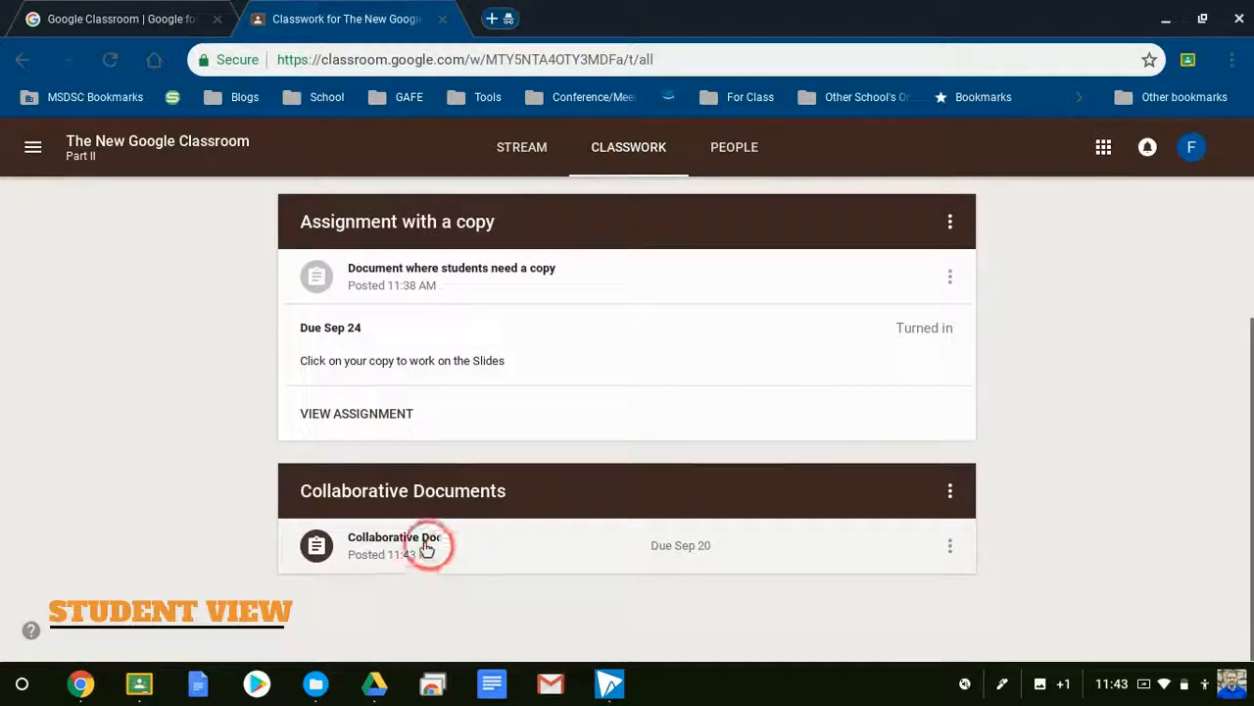
click(421, 546)
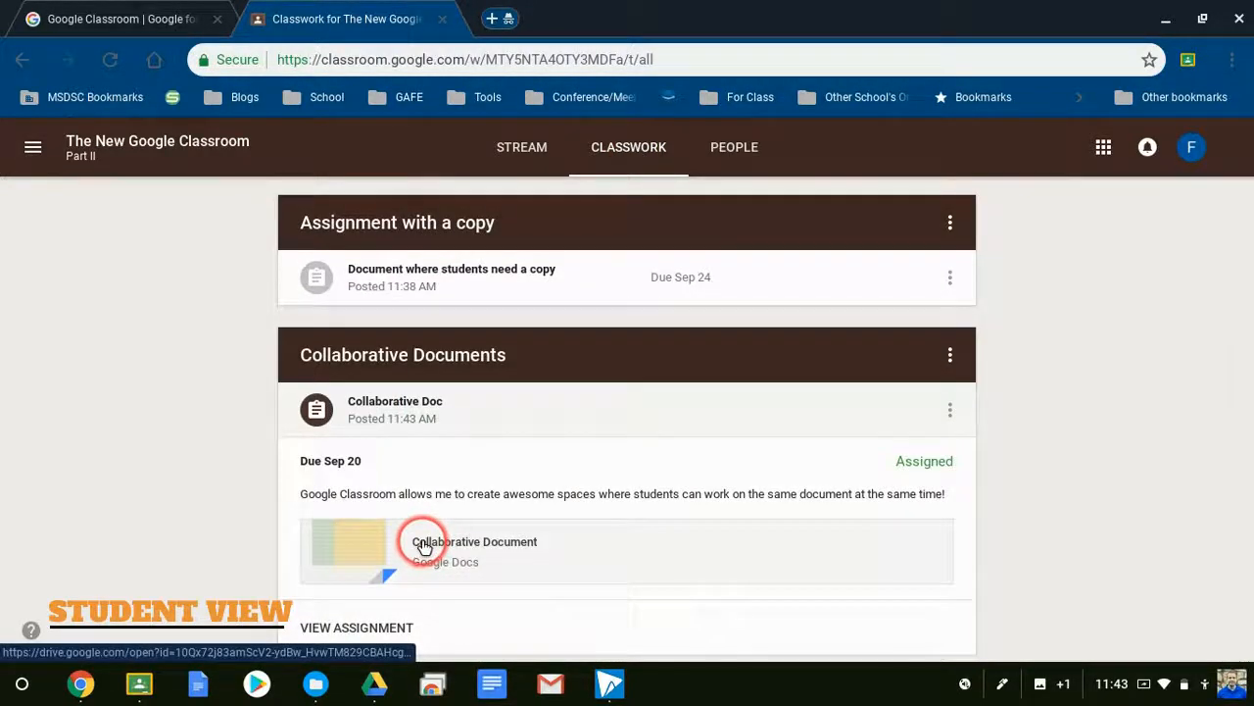
click(409, 623)
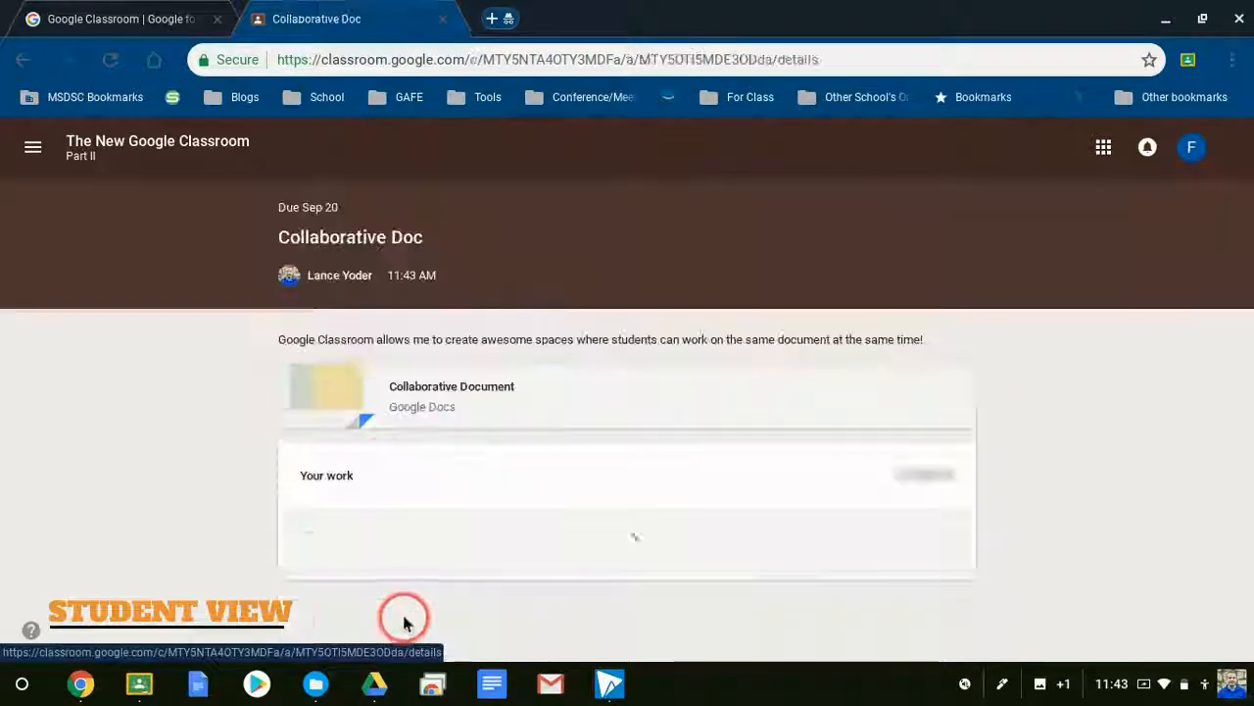
click(453, 452)
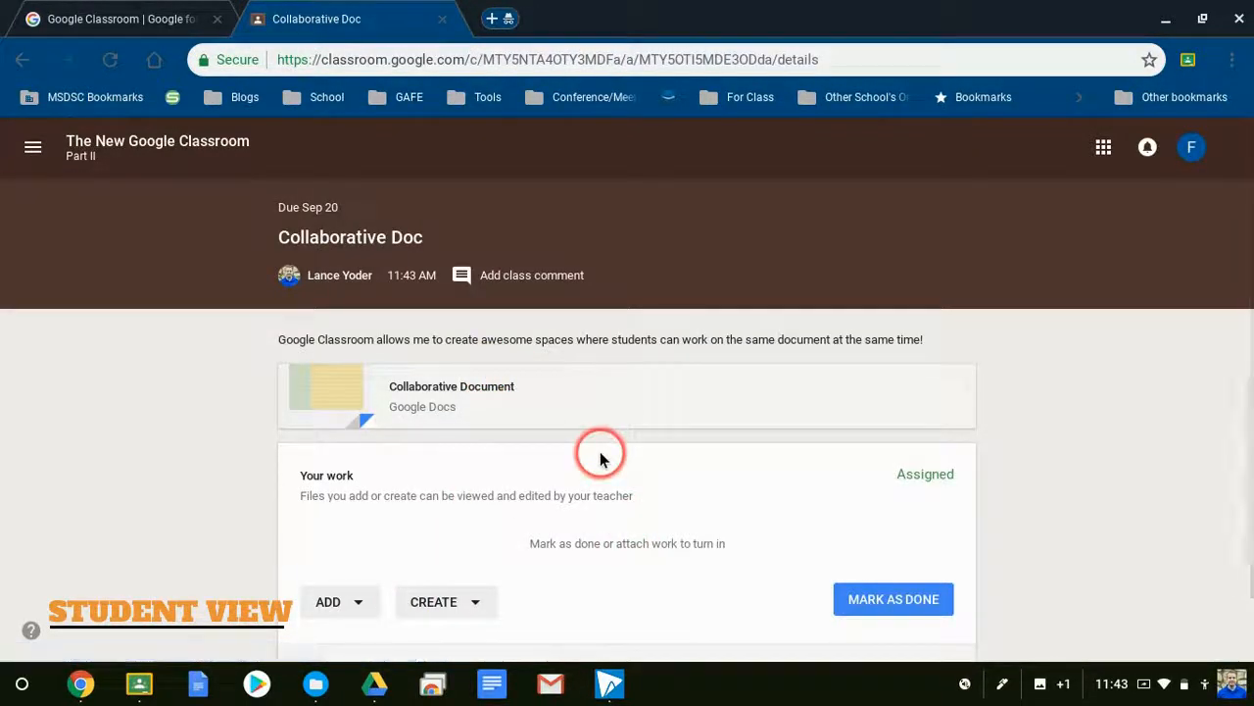
scroll(641, 490, down, 1)
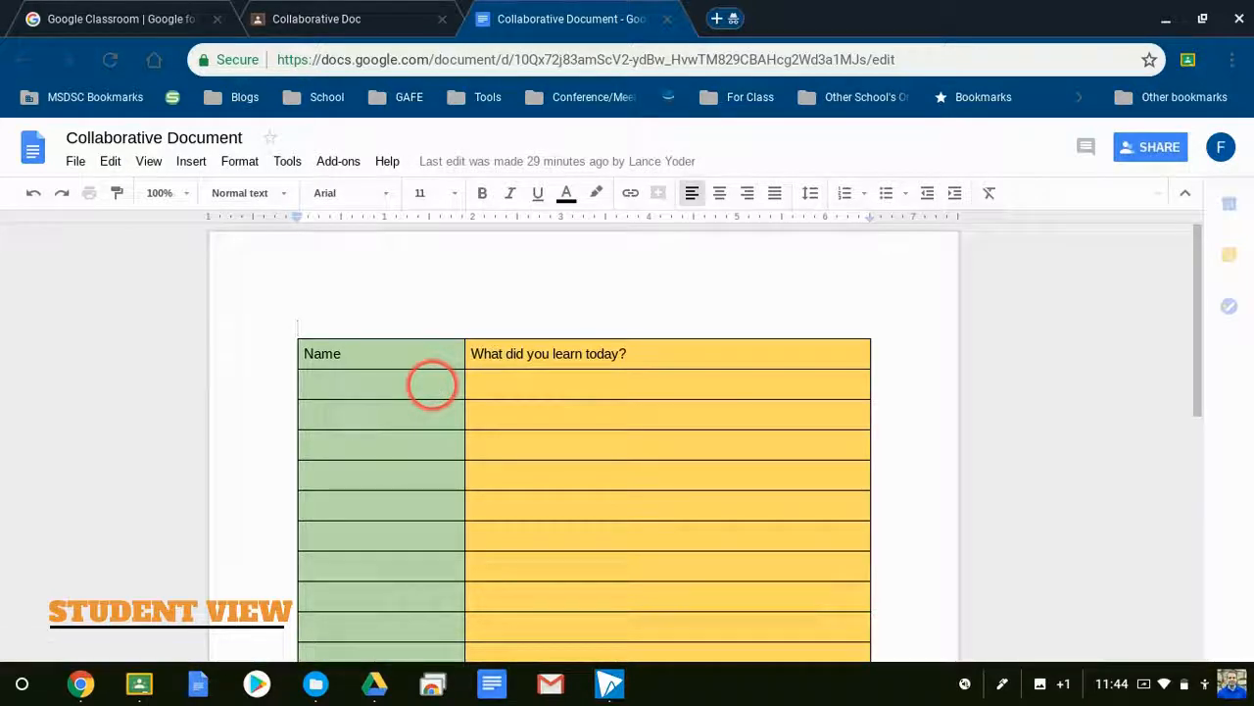
Step: Enter names in the table with answers "How to share a document and work at the same time" and "How to setup collaborative documents in Google Classroom"
click(431, 385)
text(Lance)
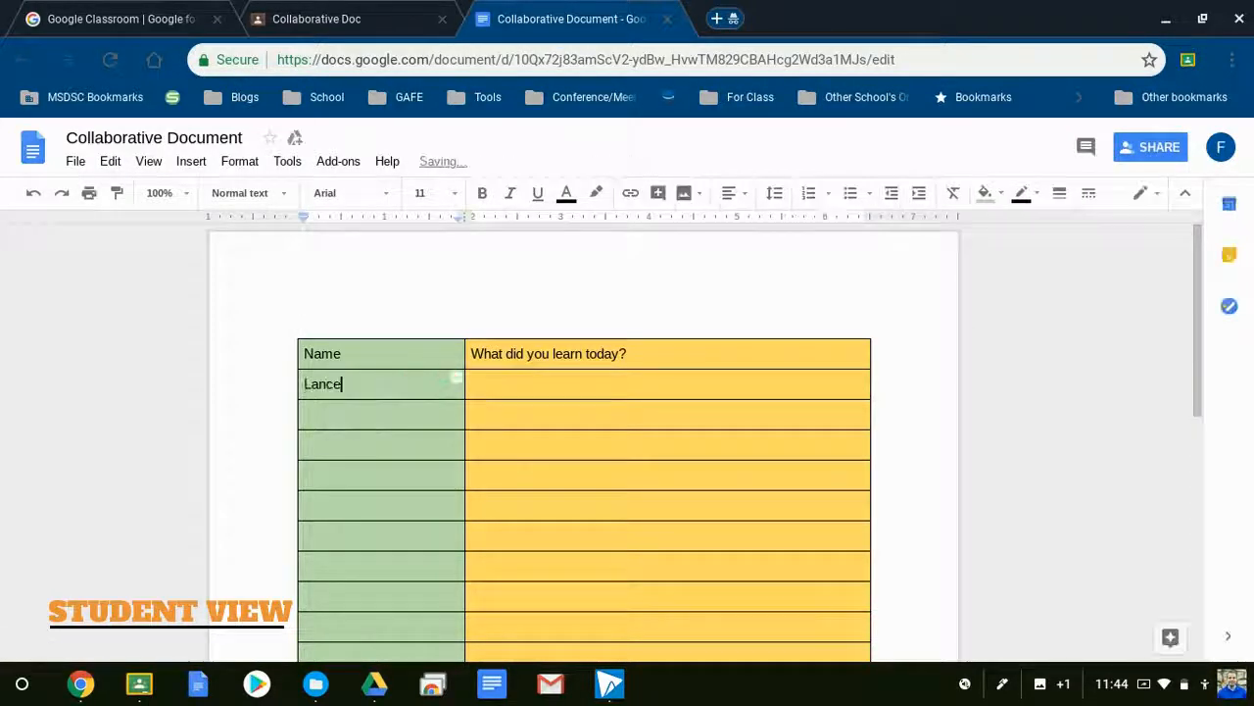
text(Fake Student)
key(Tab)
text(How to setup co)
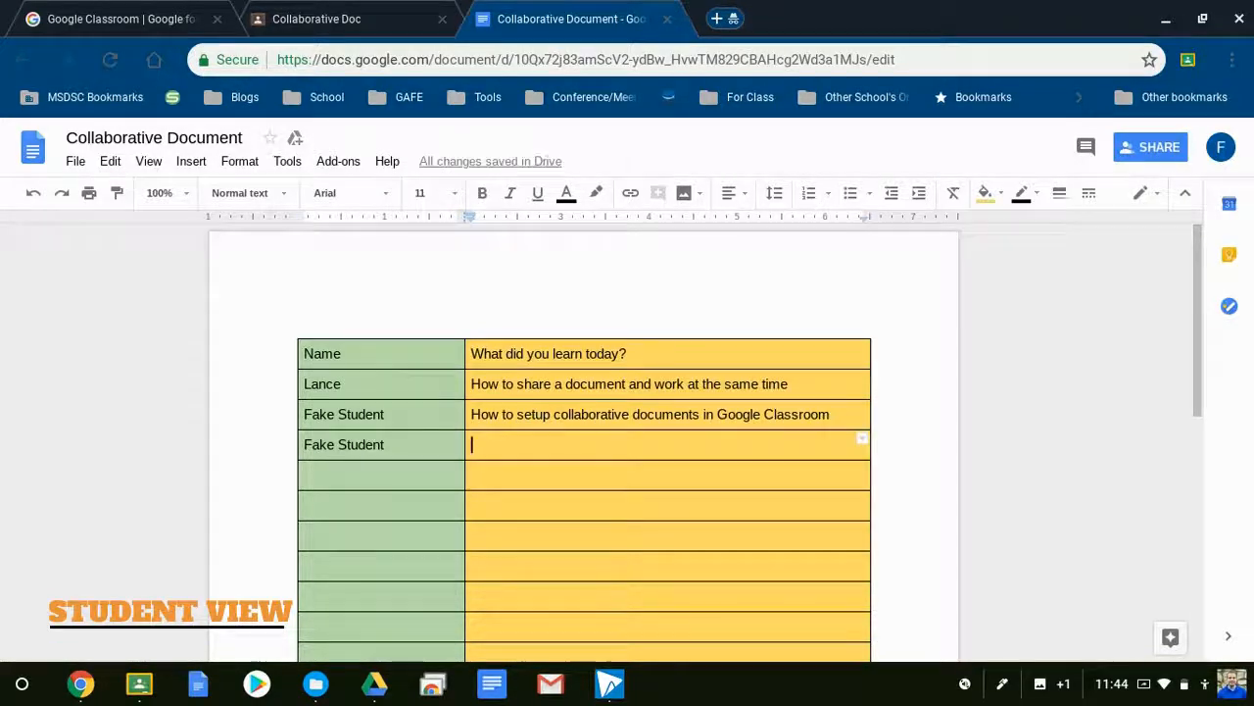
Step: Close the shared document and examine the options for adding or creating files as student work on the "Collaborative Doc" assignment
click(669, 20)
click(864, 518)
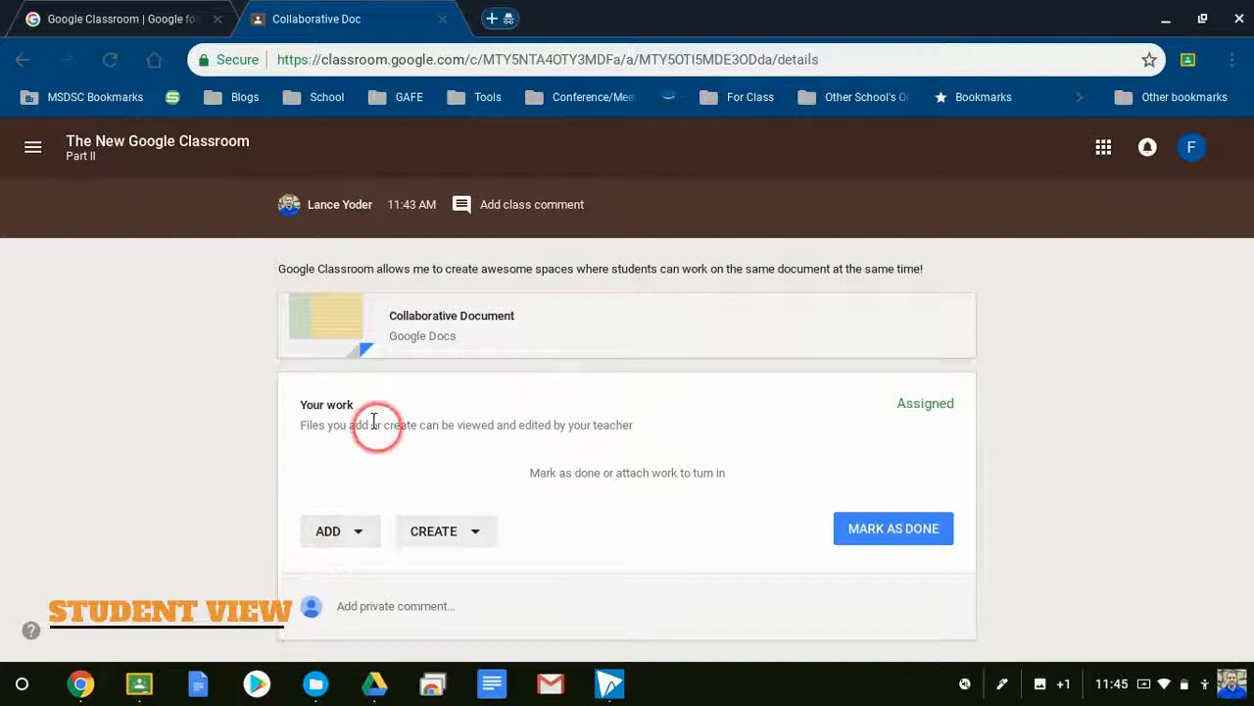
click(364, 528)
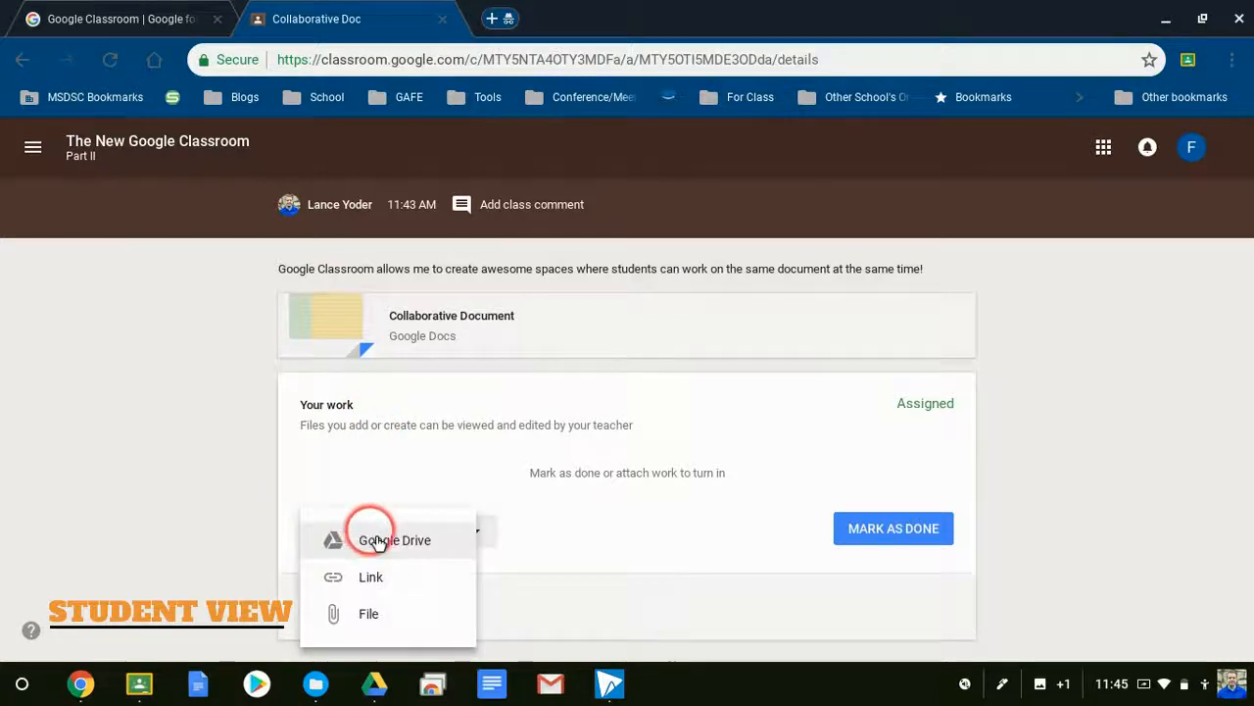
click(554, 583)
click(476, 536)
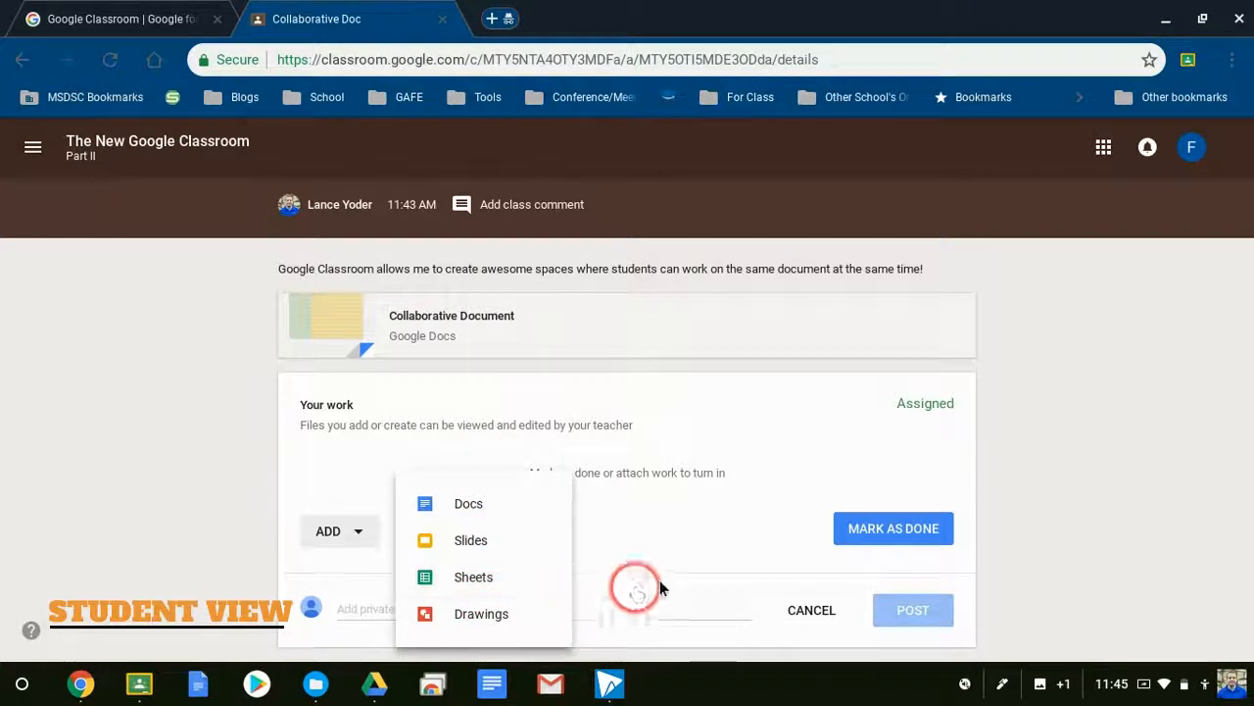
Step: Mark the "Collaborative Doc" assignment as done without attaching any work
click(711, 543)
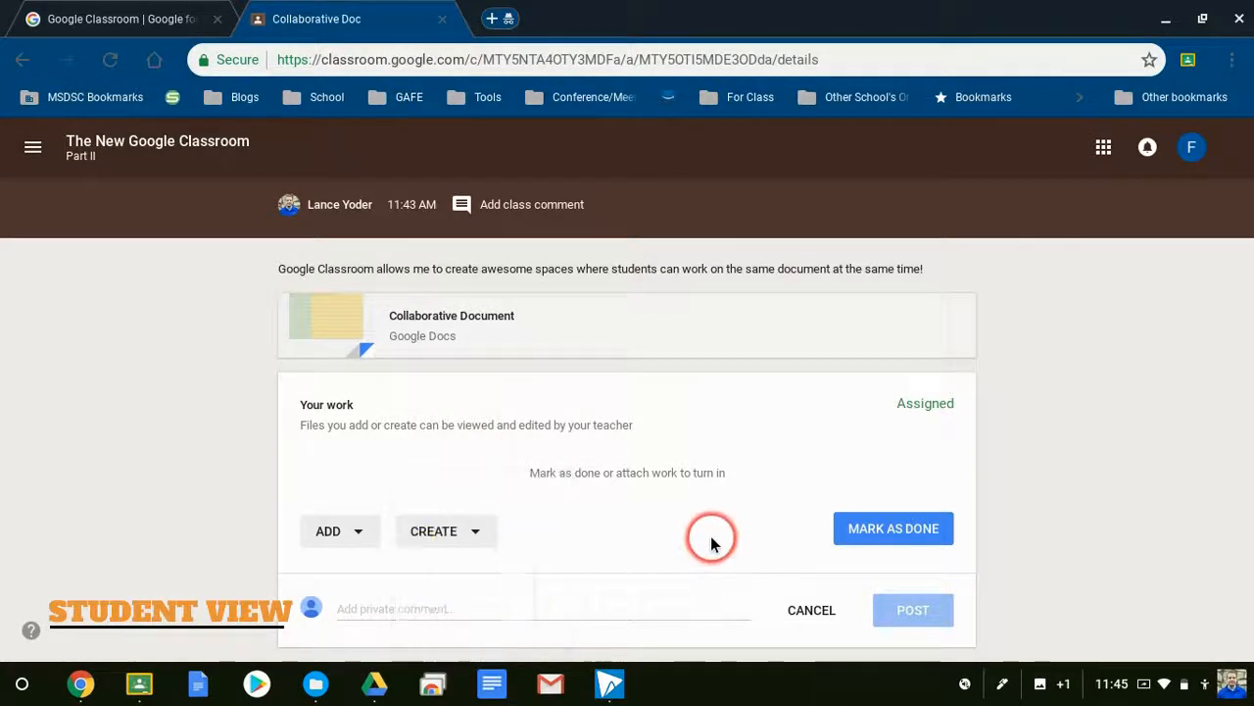
click(899, 528)
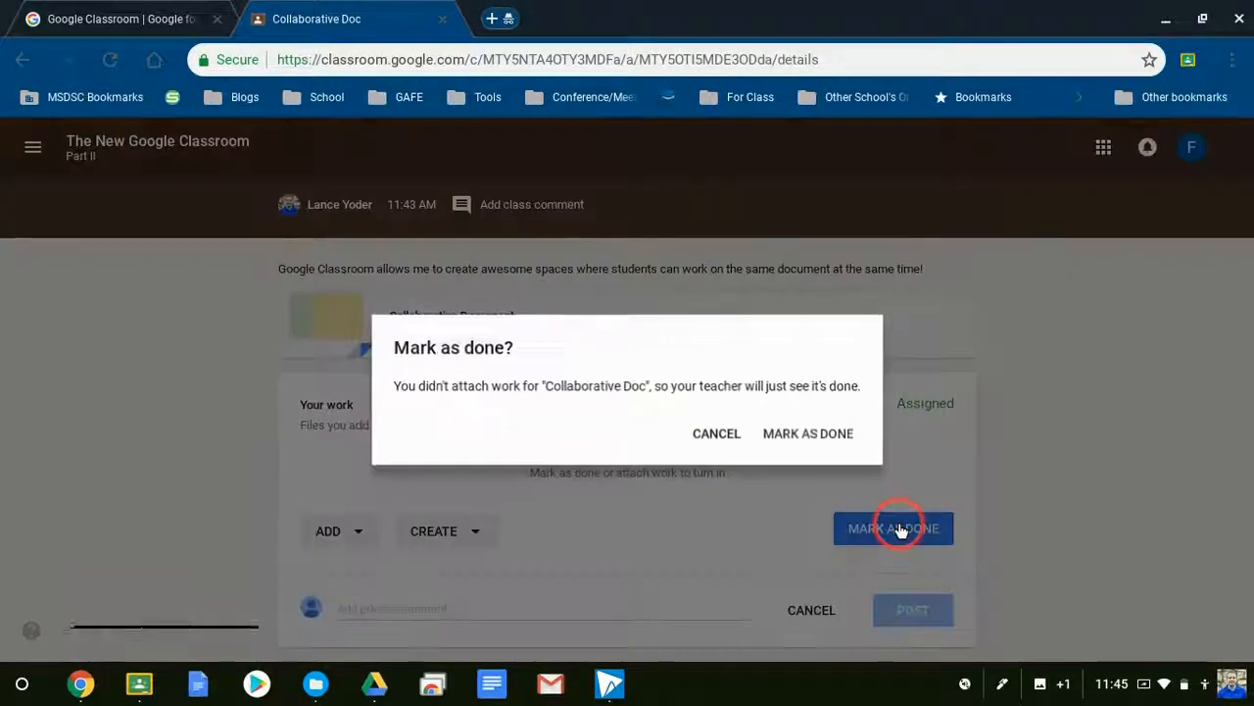
click(800, 435)
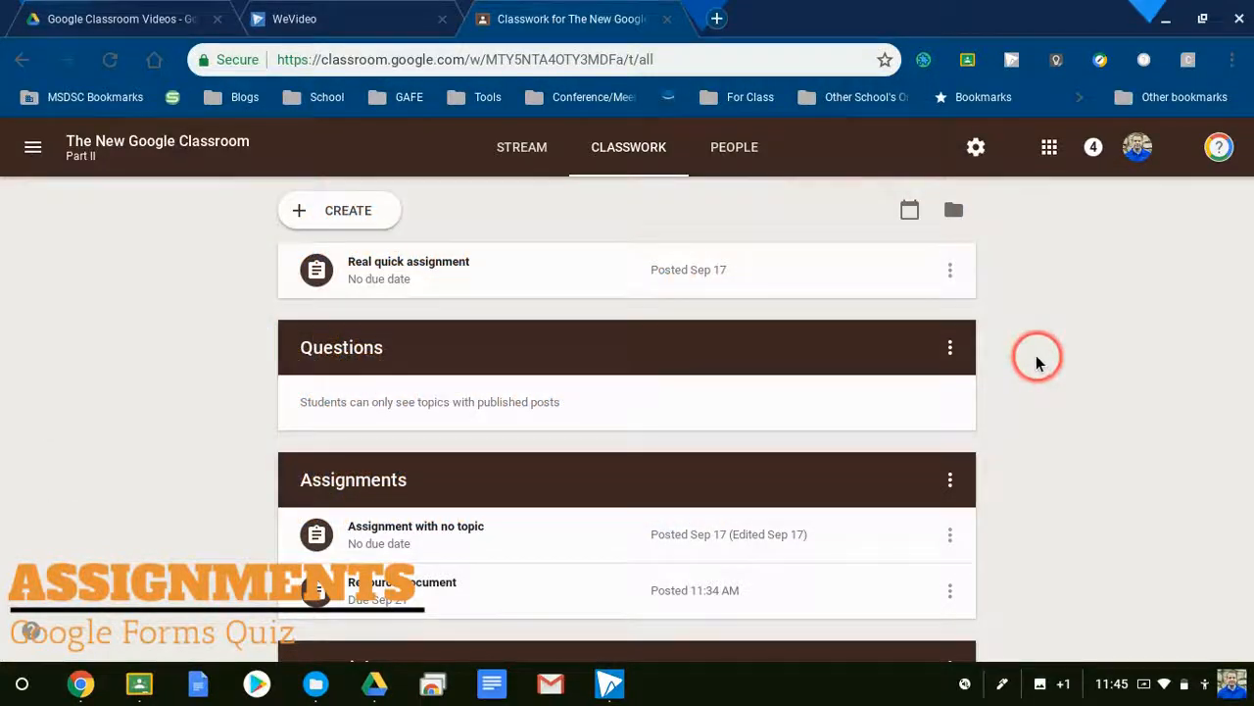
Step: Create a new assignment in the teacher's classwork titled "Google Form Quiz" with the instructions "Complete"
click(587, 152)
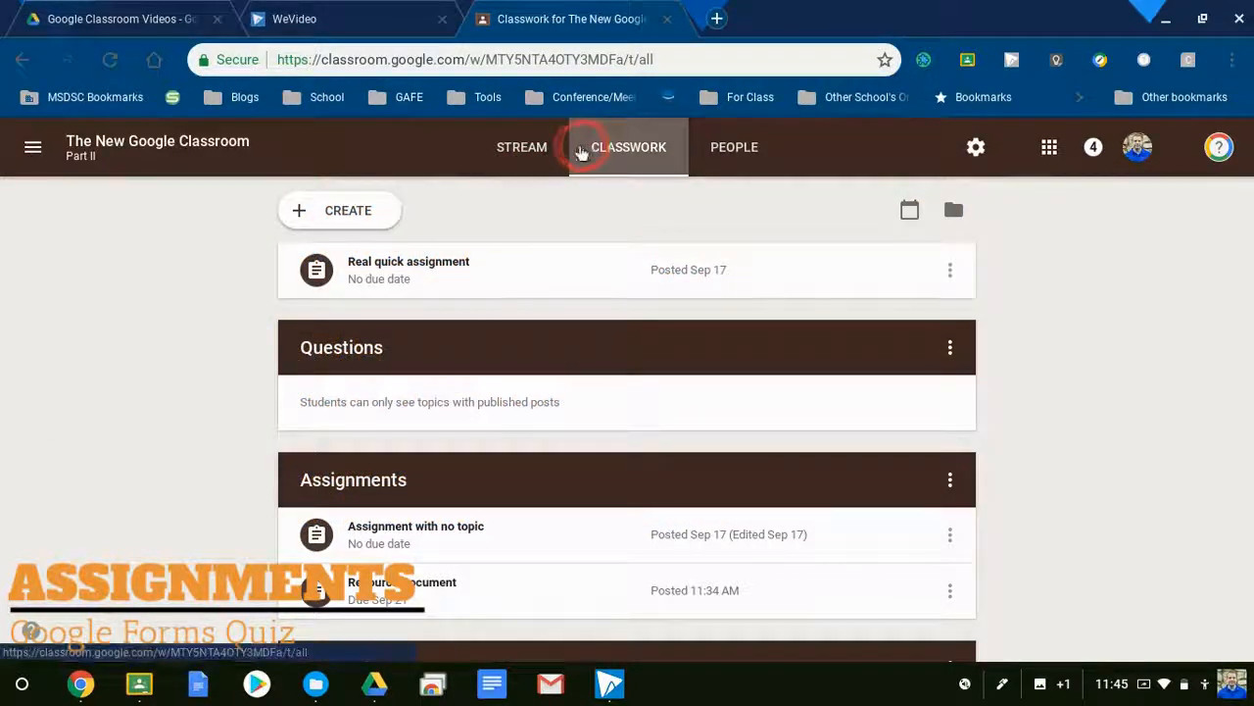
click(351, 210)
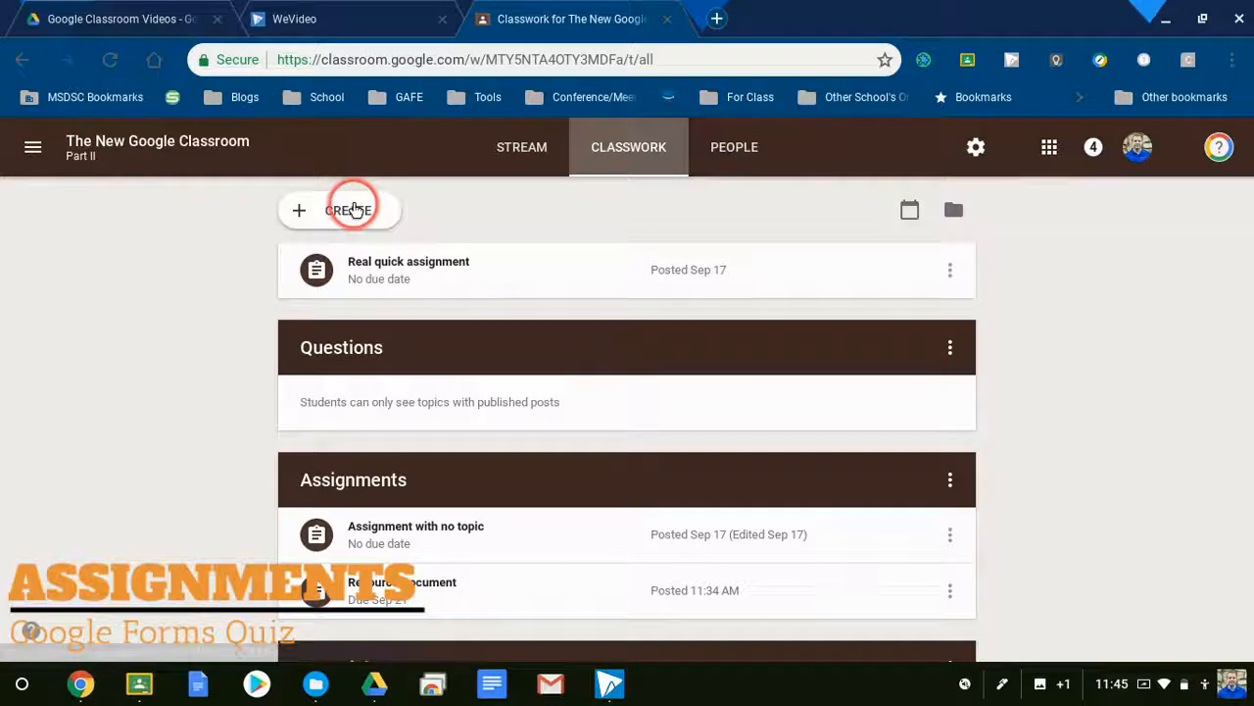
click(350, 208)
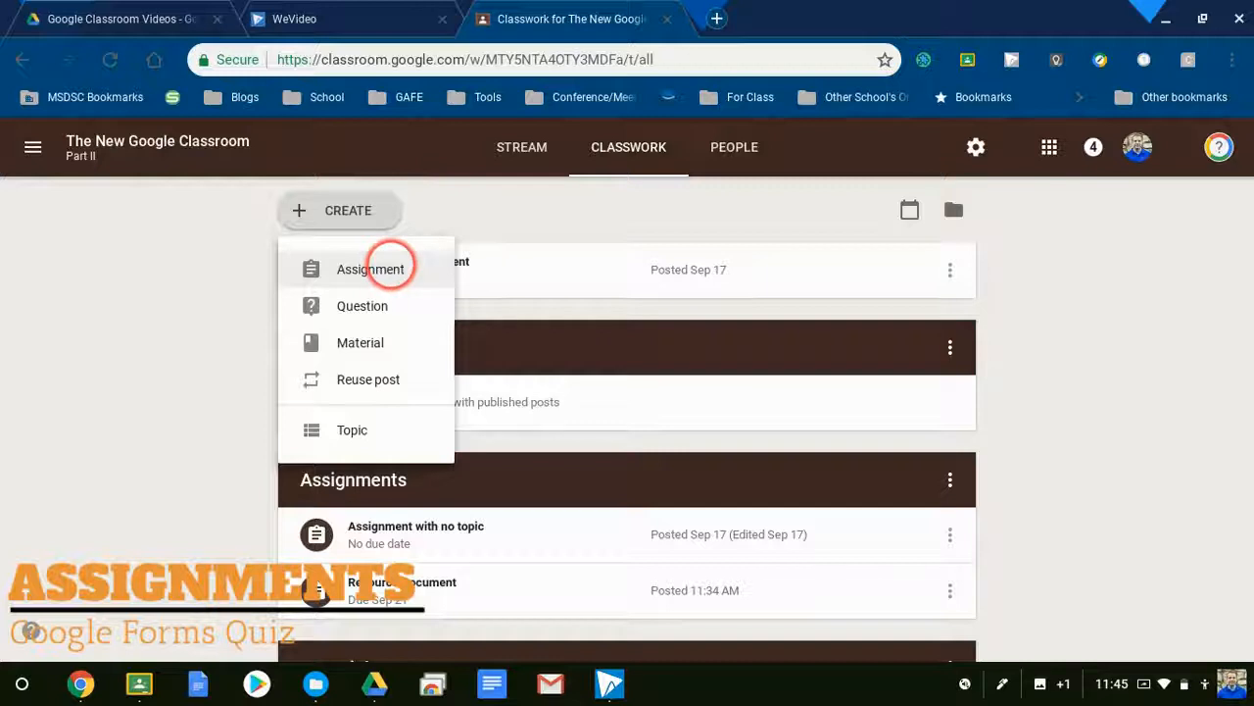
click(392, 267)
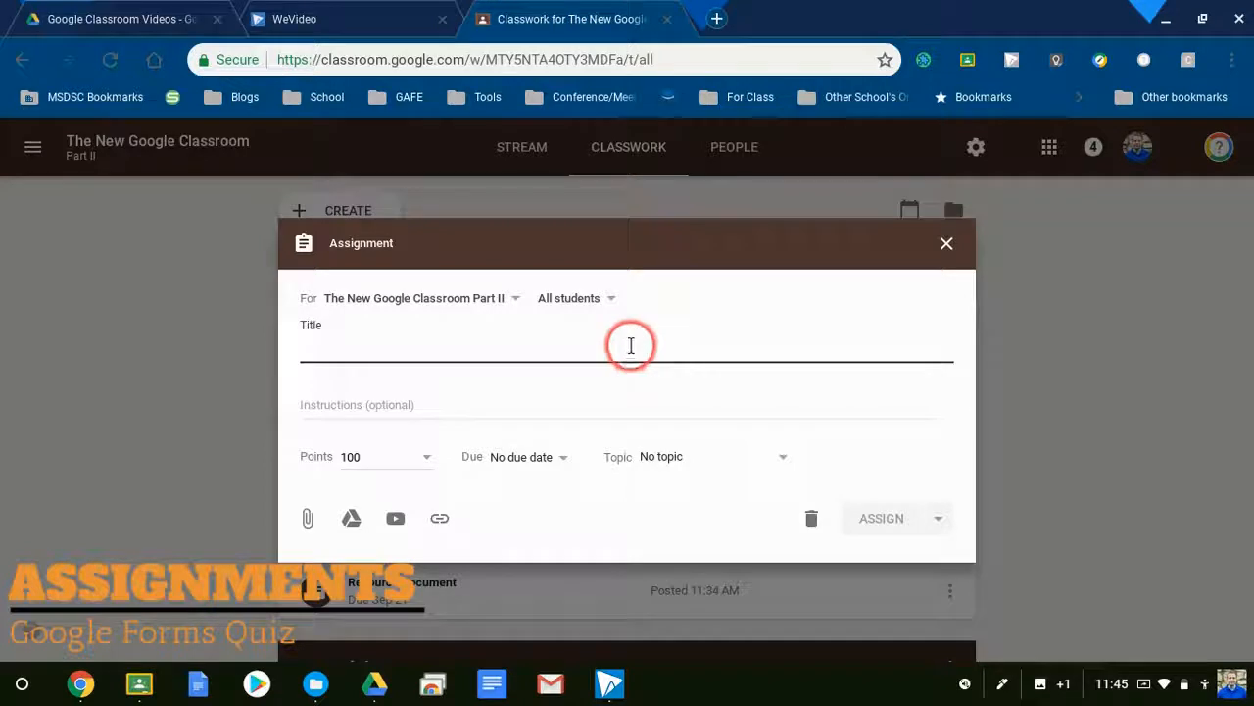
text(Google Form Quiz)
key(Tab)
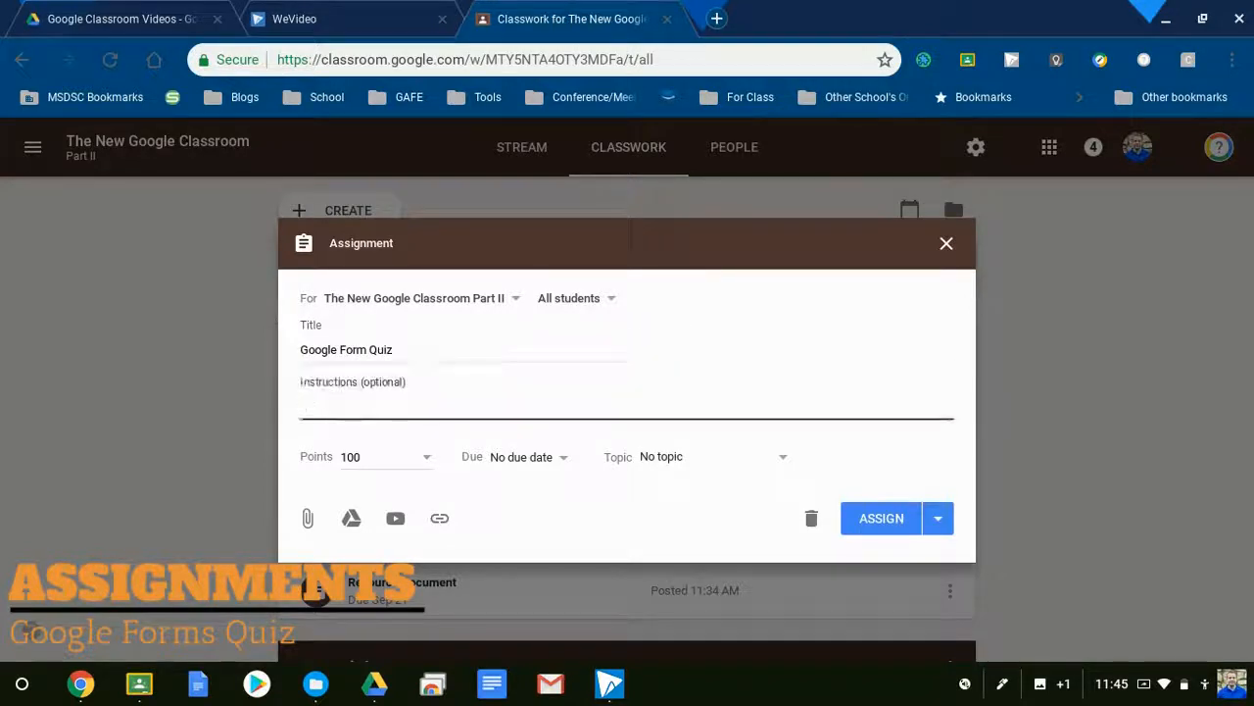
text(Complete)
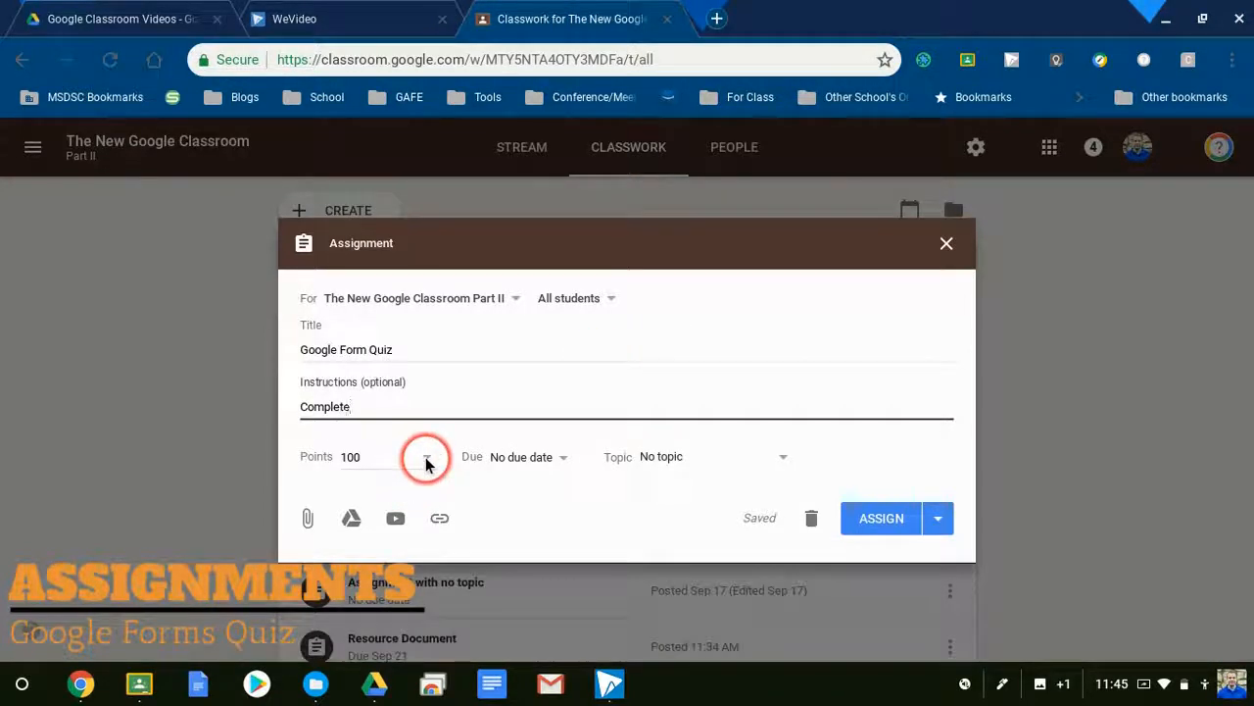
Step: Set the assignment to 2 points, due Sep 20, under the topic "Assignments"
click(426, 463)
key(BackSpace)
key(BackSpace)
key(BackSpace)
text(2)
click(571, 470)
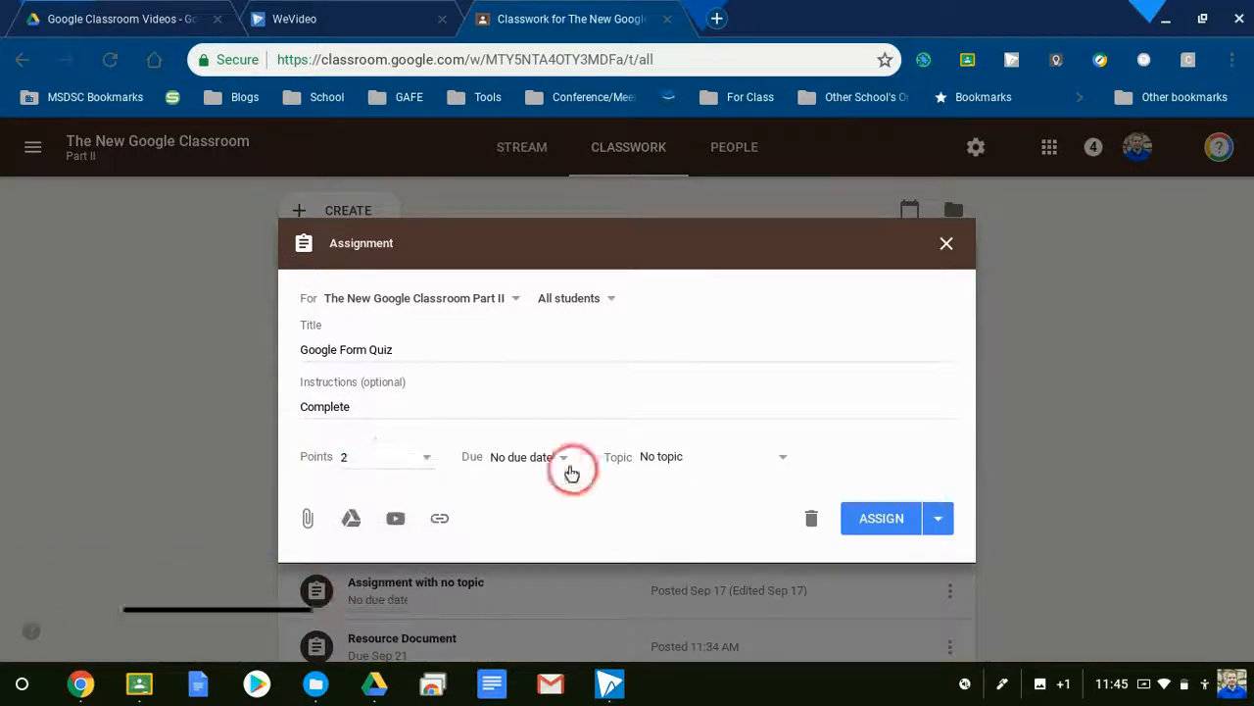
click(599, 519)
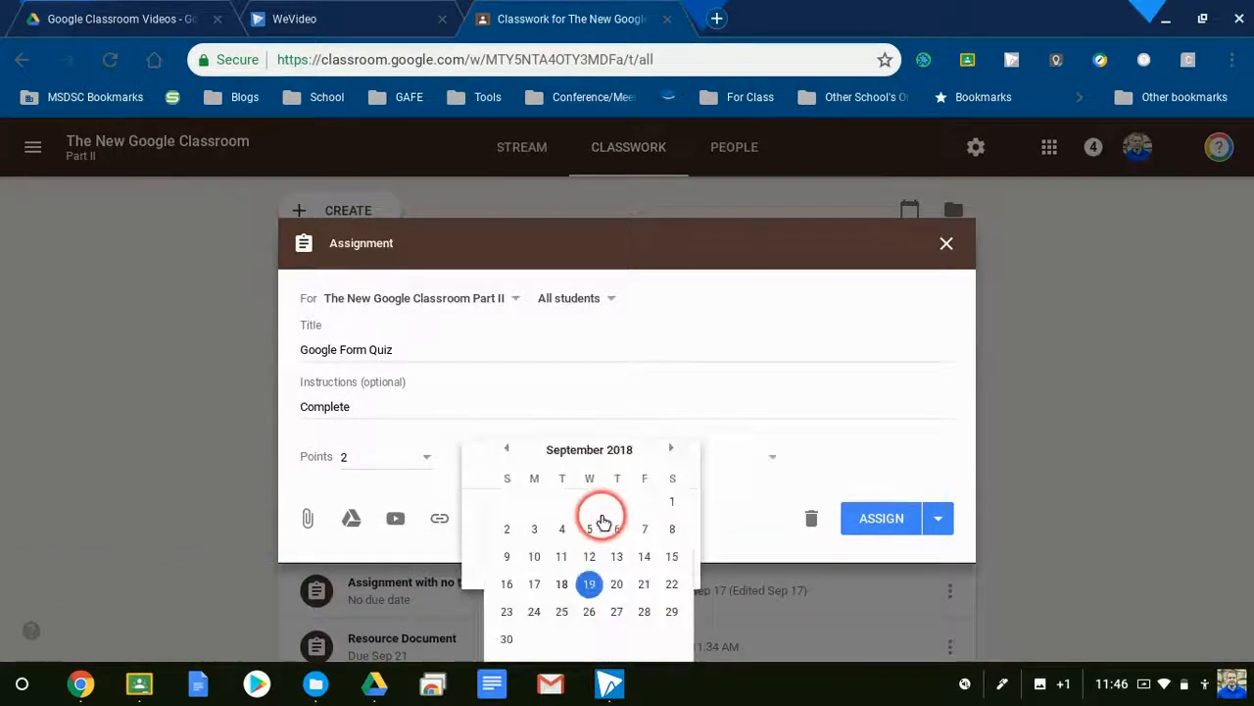
click(617, 583)
click(756, 459)
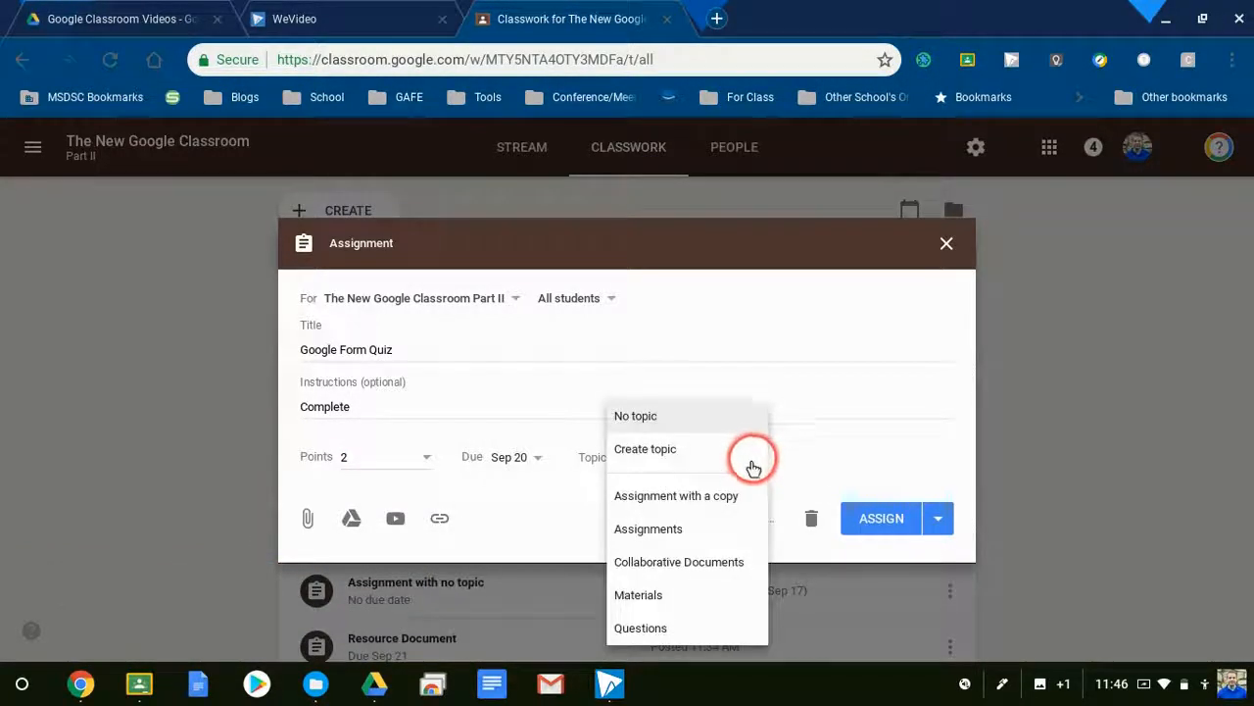
click(725, 530)
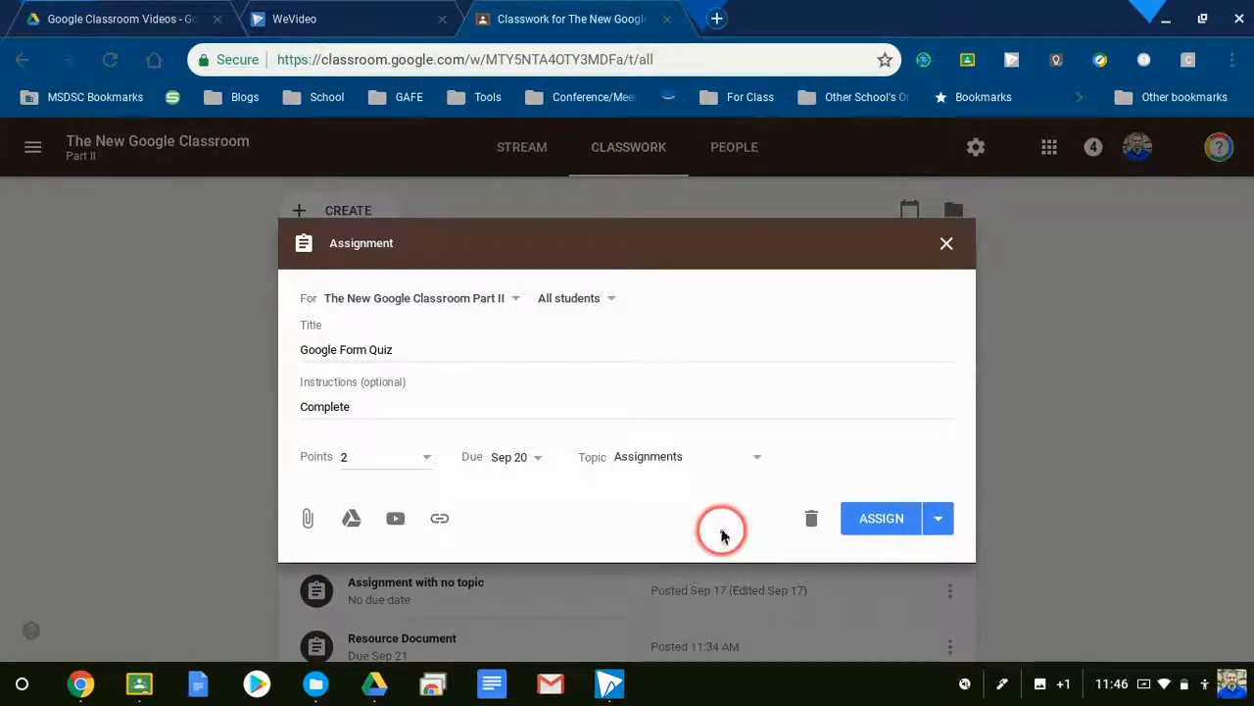
Step: Attach the recent Drive file "Google Forms Quiz", keep grade importing on and assign the work
click(353, 520)
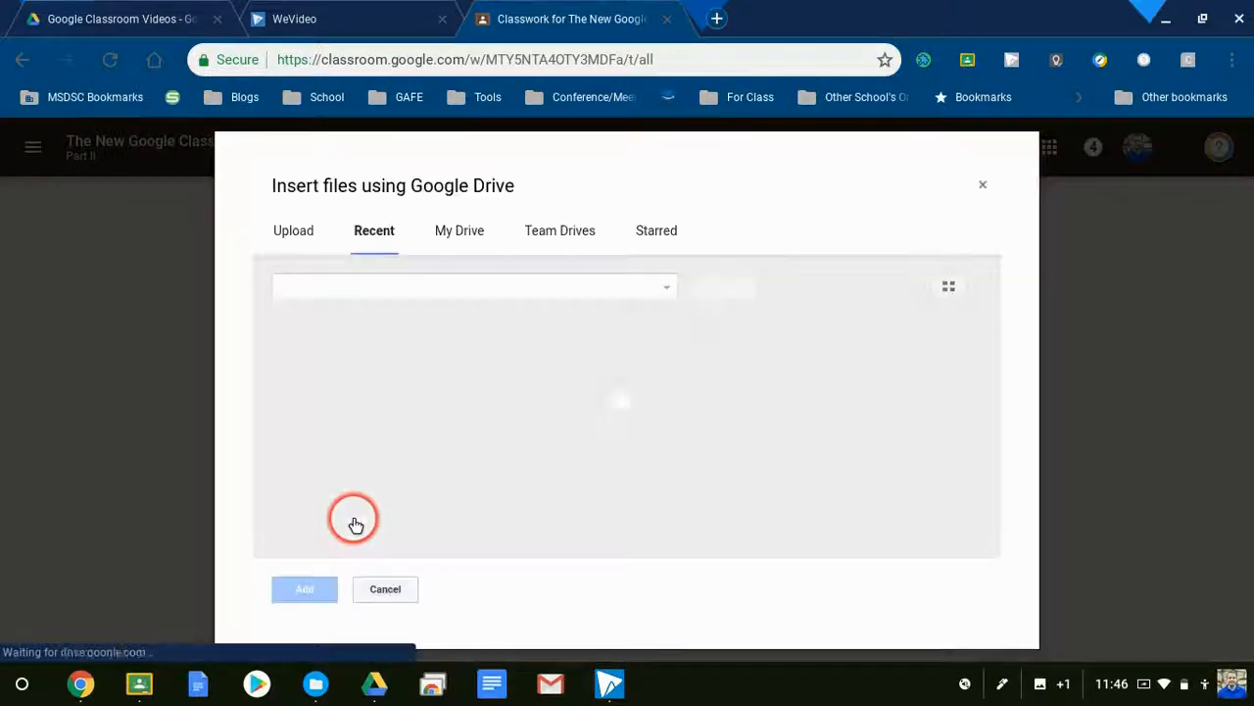
click(356, 504)
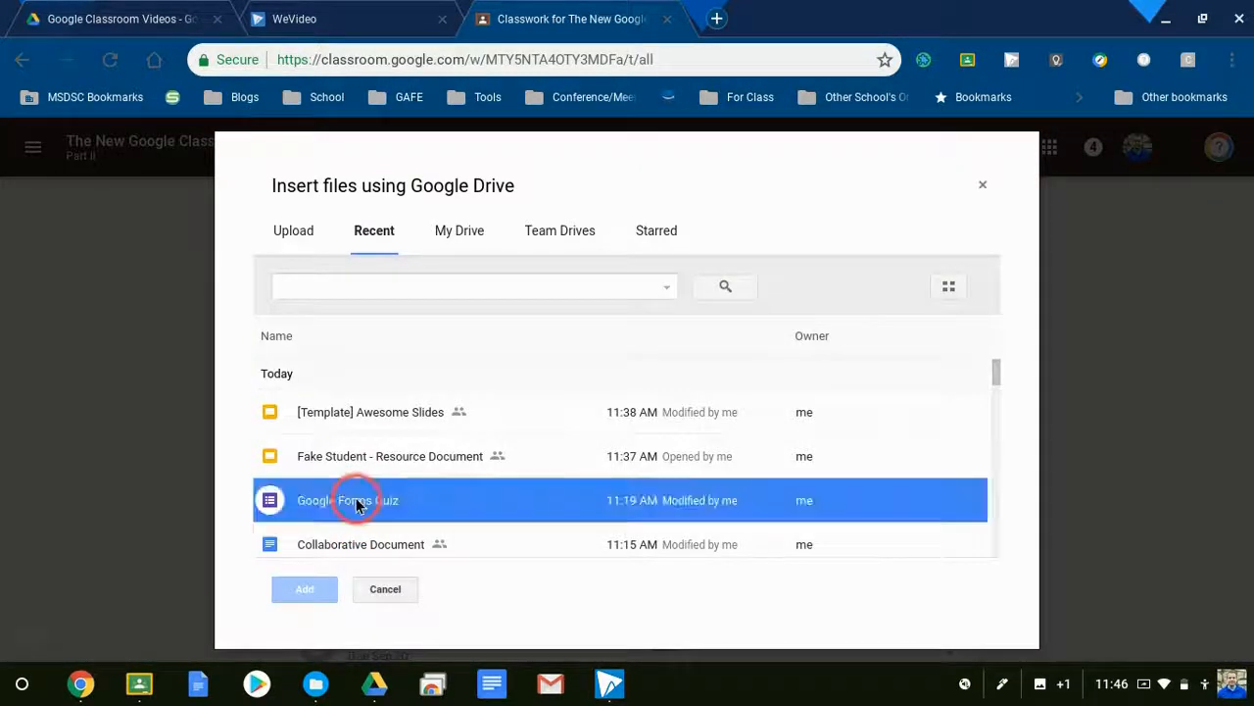
click(308, 589)
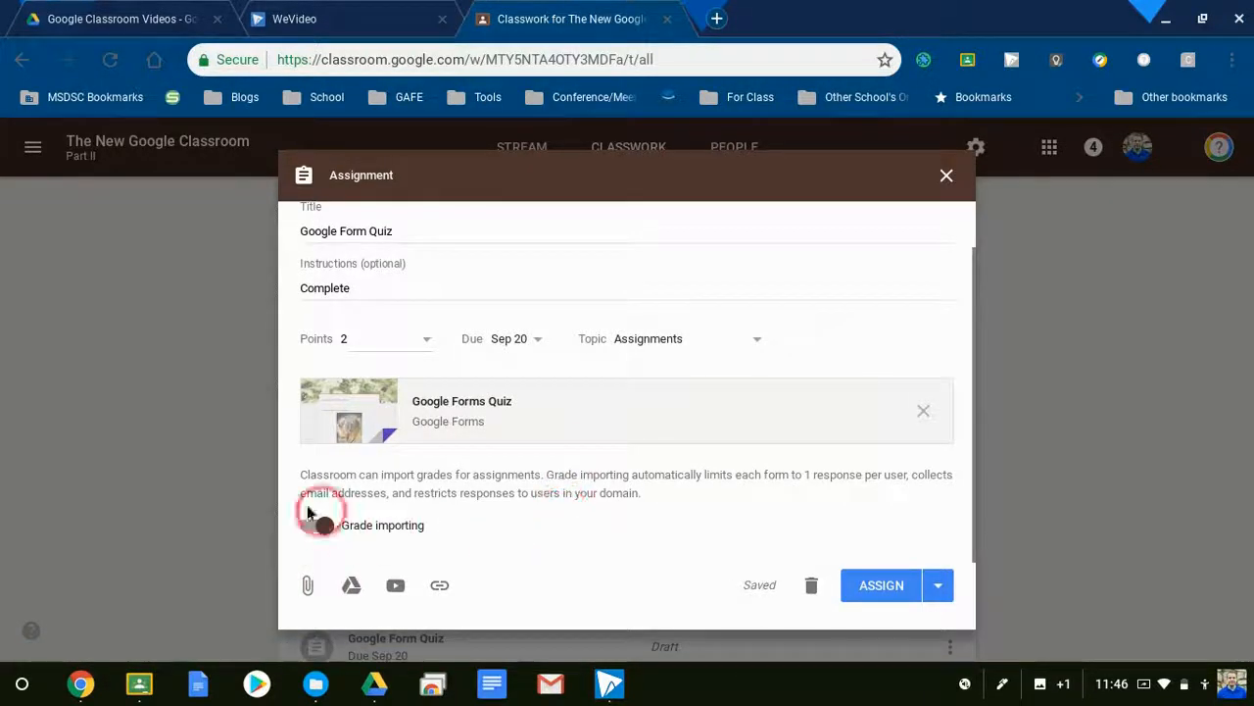
click(327, 529)
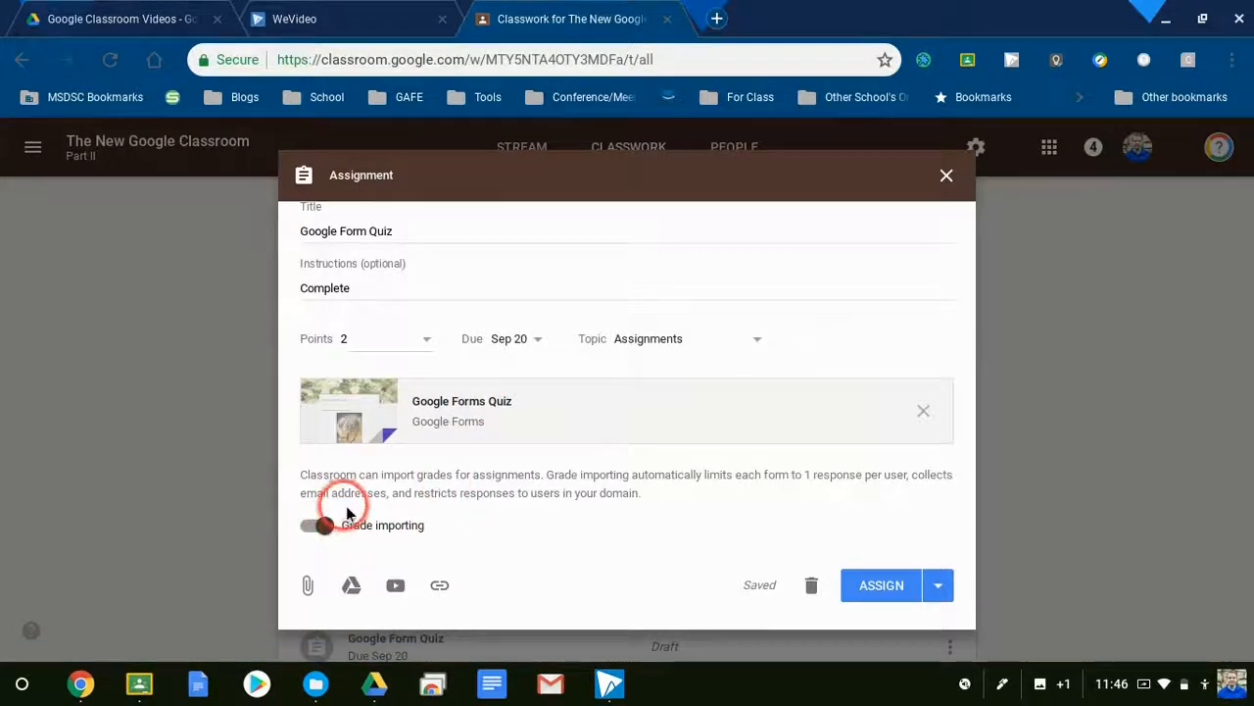
click(879, 588)
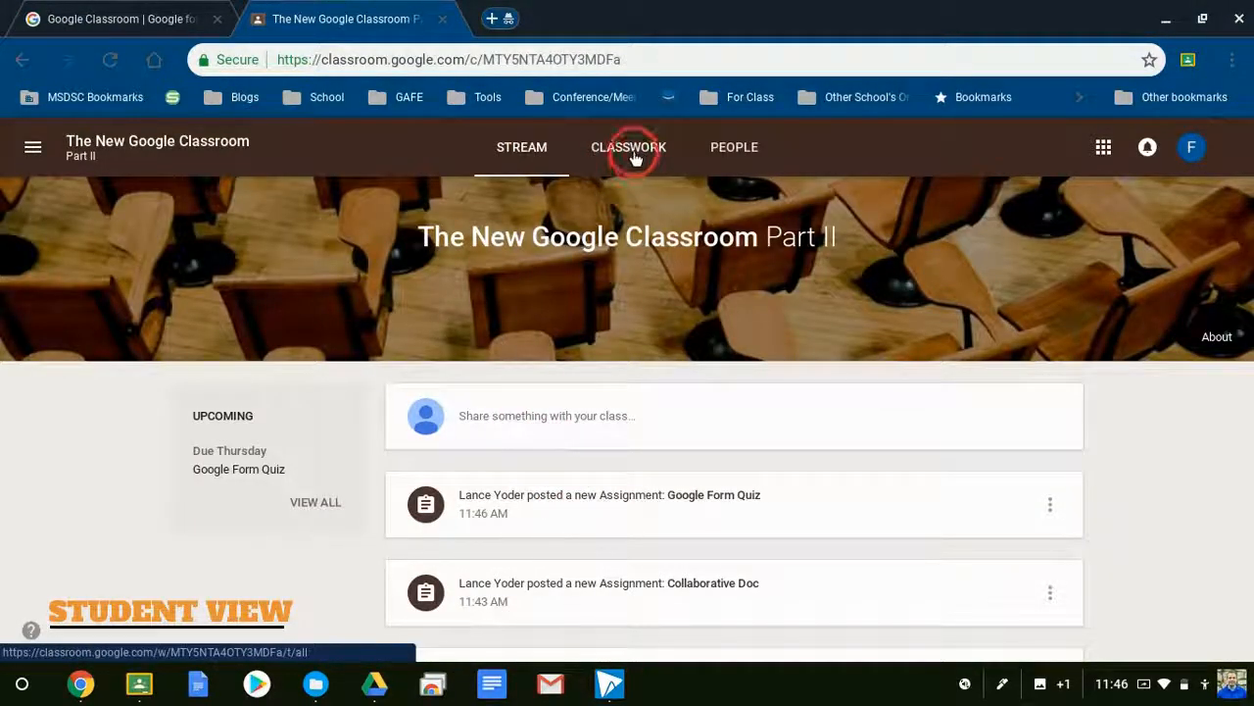
Step: Open the "Google Form Quiz" assignment as the student and launch its attached "Google Forms Quiz"
click(649, 497)
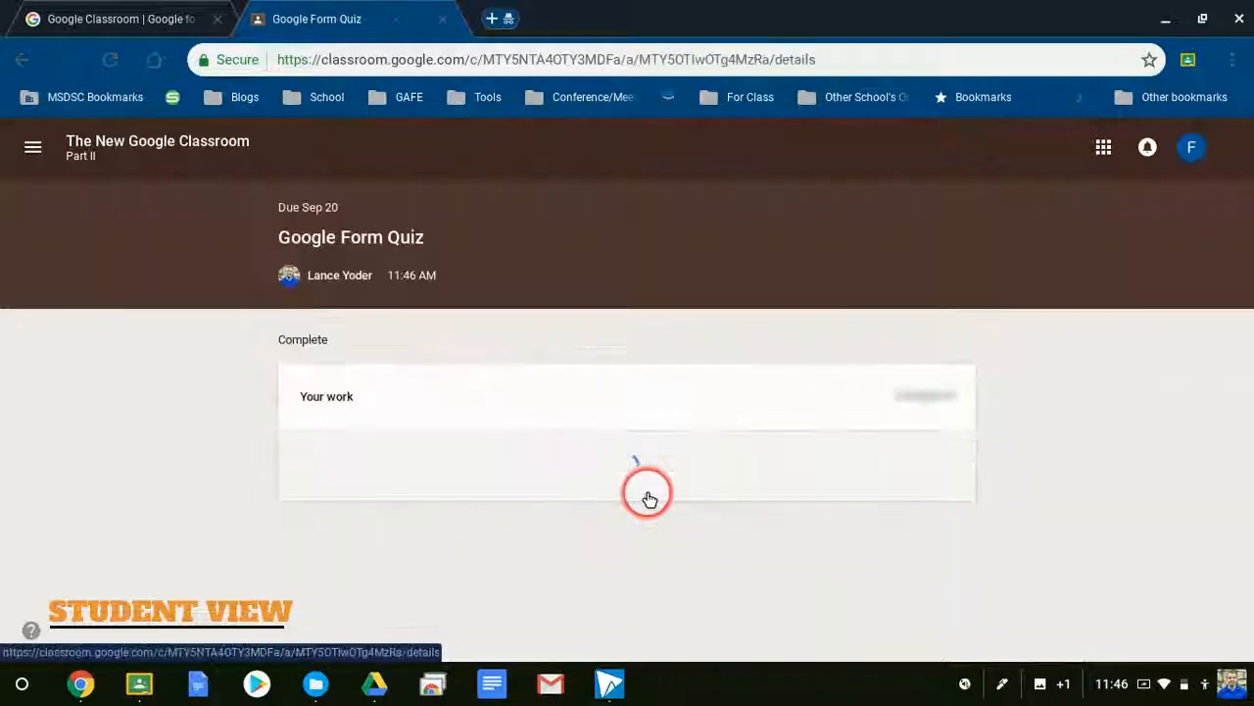
scroll(840, 463, down, 1)
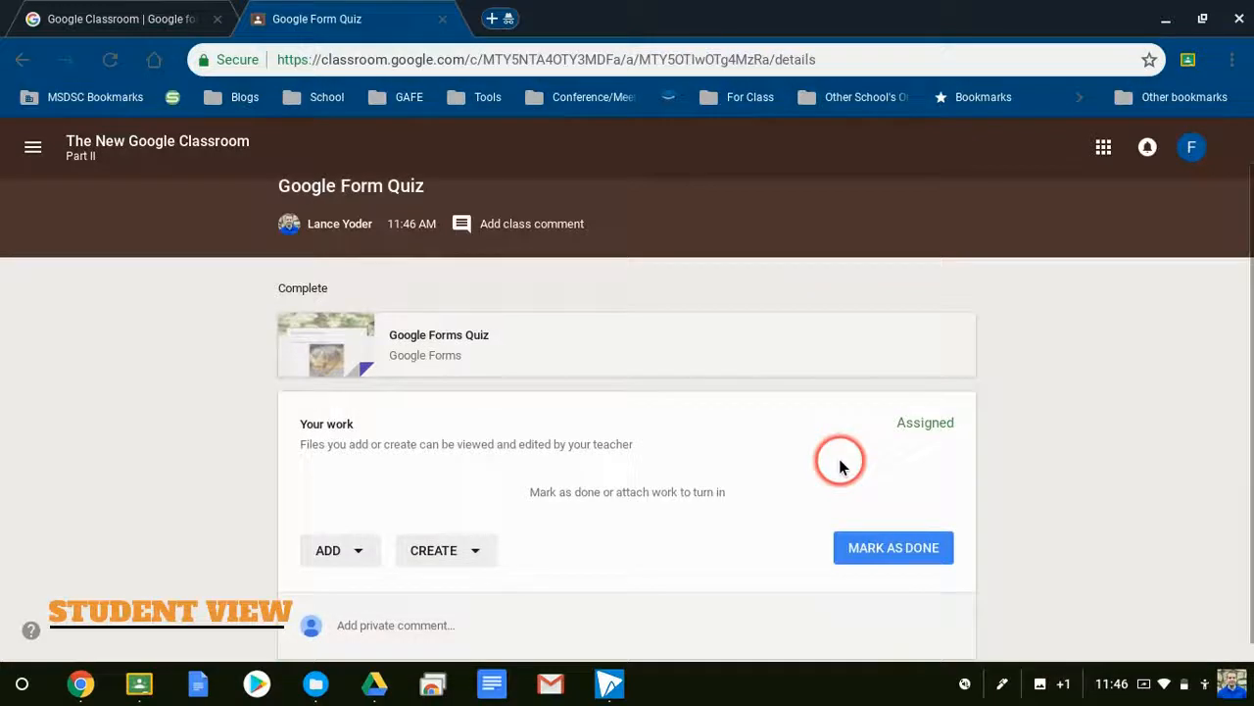
click(438, 338)
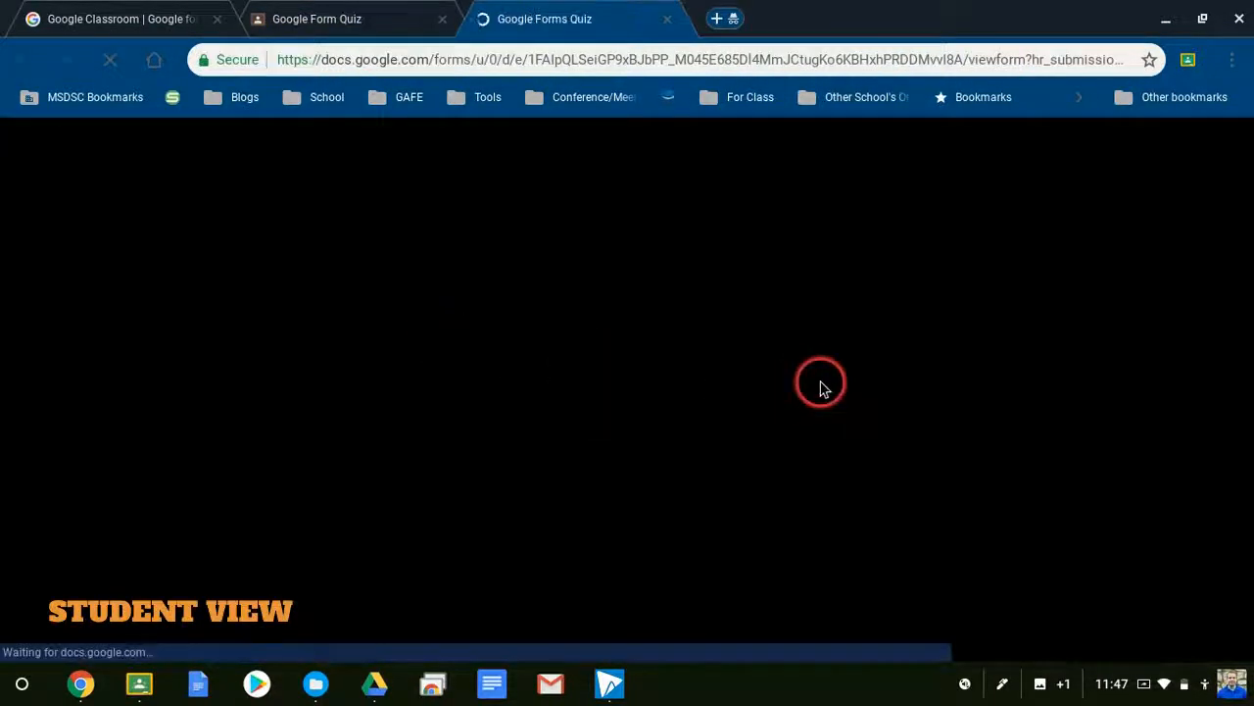
Step: Answer 6 for the number of insect legs, answer the second question and submit the quiz
scroll(1022, 421, down, 4)
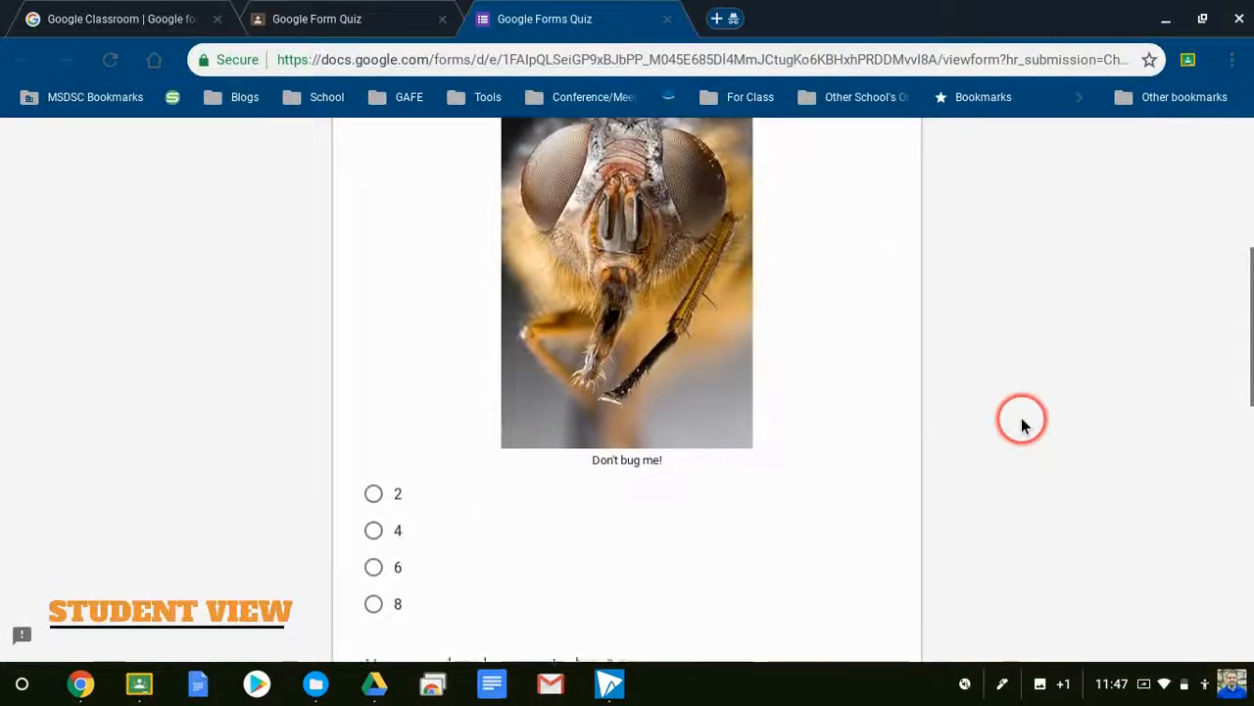
click(374, 492)
scroll(937, 493, down, 6)
click(373, 491)
scroll(392, 510, down, 1)
click(415, 520)
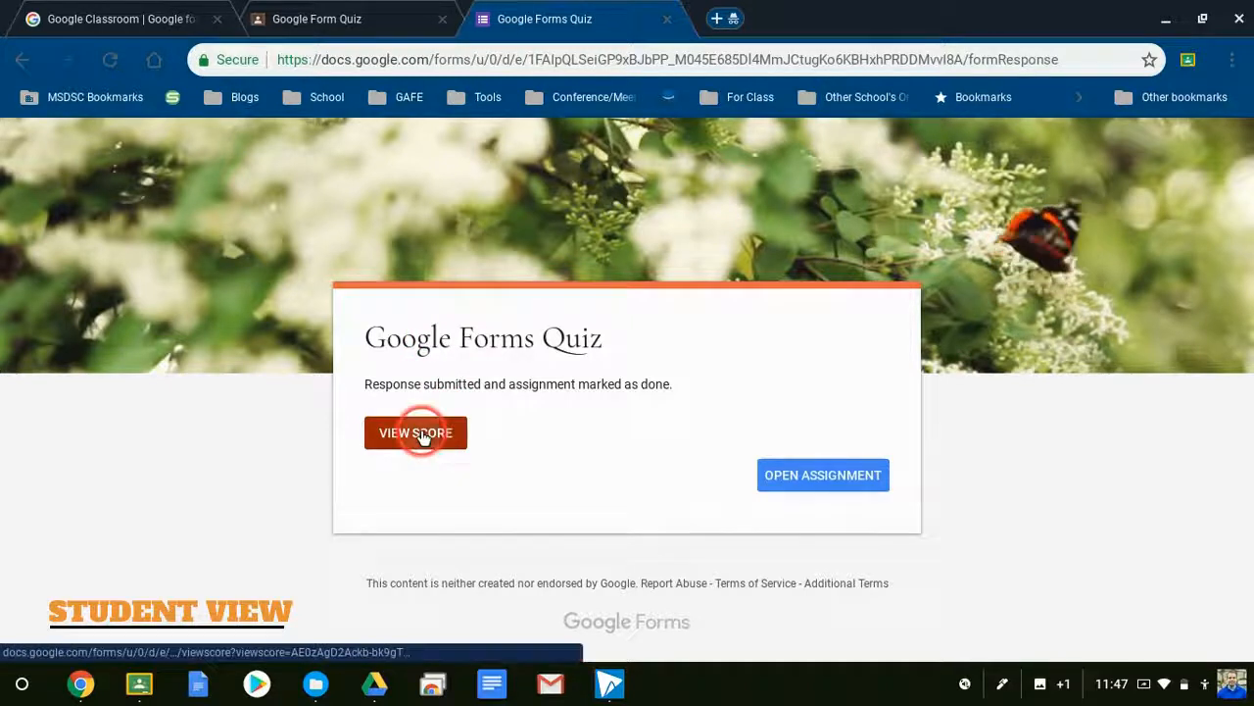
Step: View the submitted quiz's score and review the marked answers
click(423, 437)
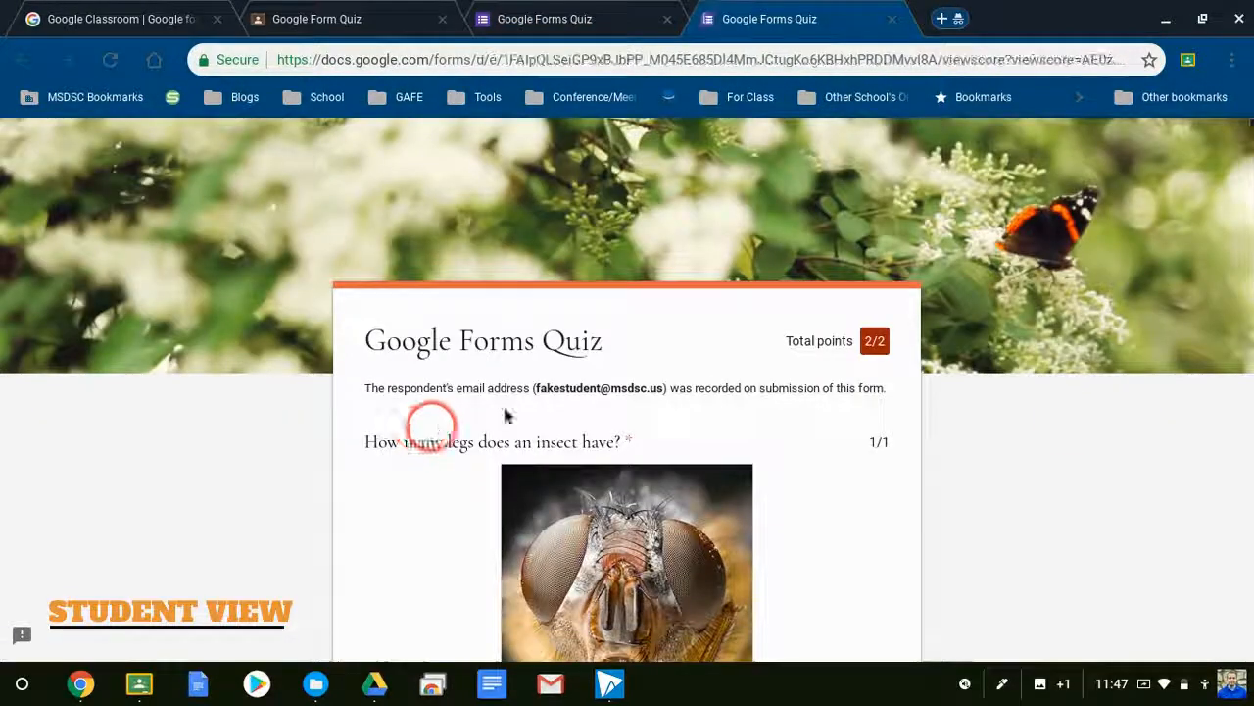
scroll(1064, 420, down, 3)
scroll(1064, 419, down, 8)
scroll(1062, 416, up, 1)
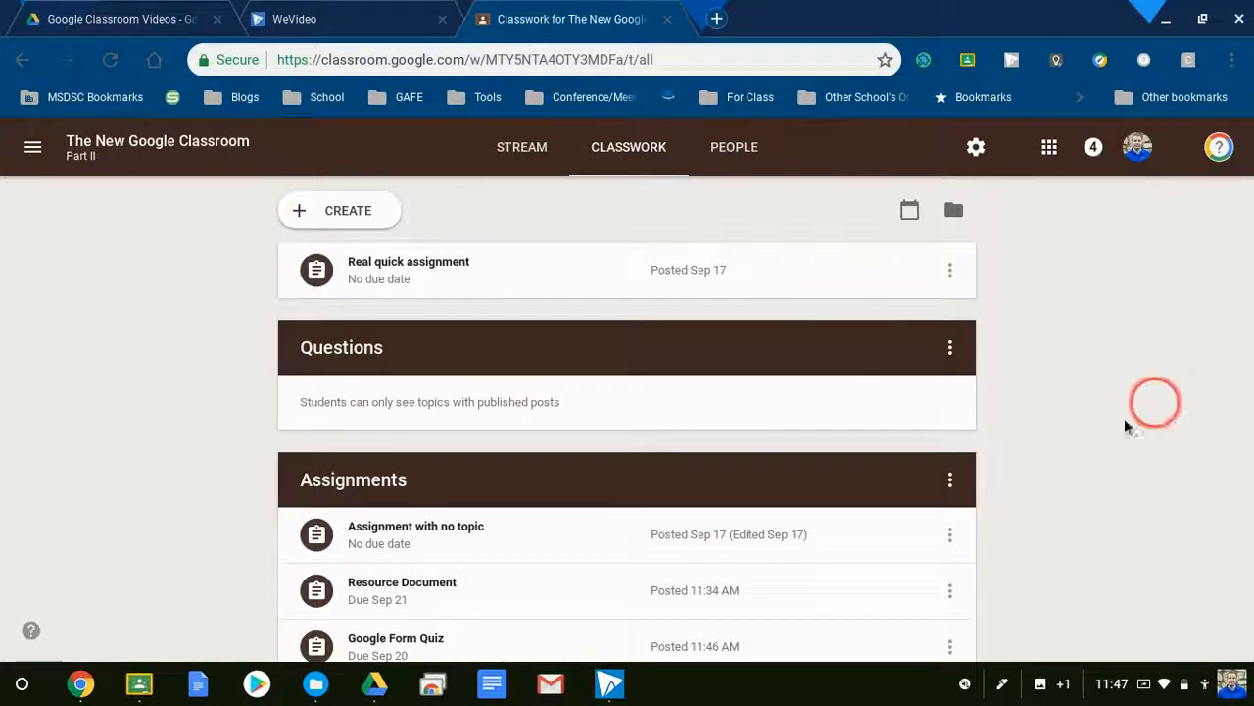
Step: Open the form responses of "Google Form Quiz" from the teacher's classwork list and examine the summary insights
scroll(774, 338, down, 3)
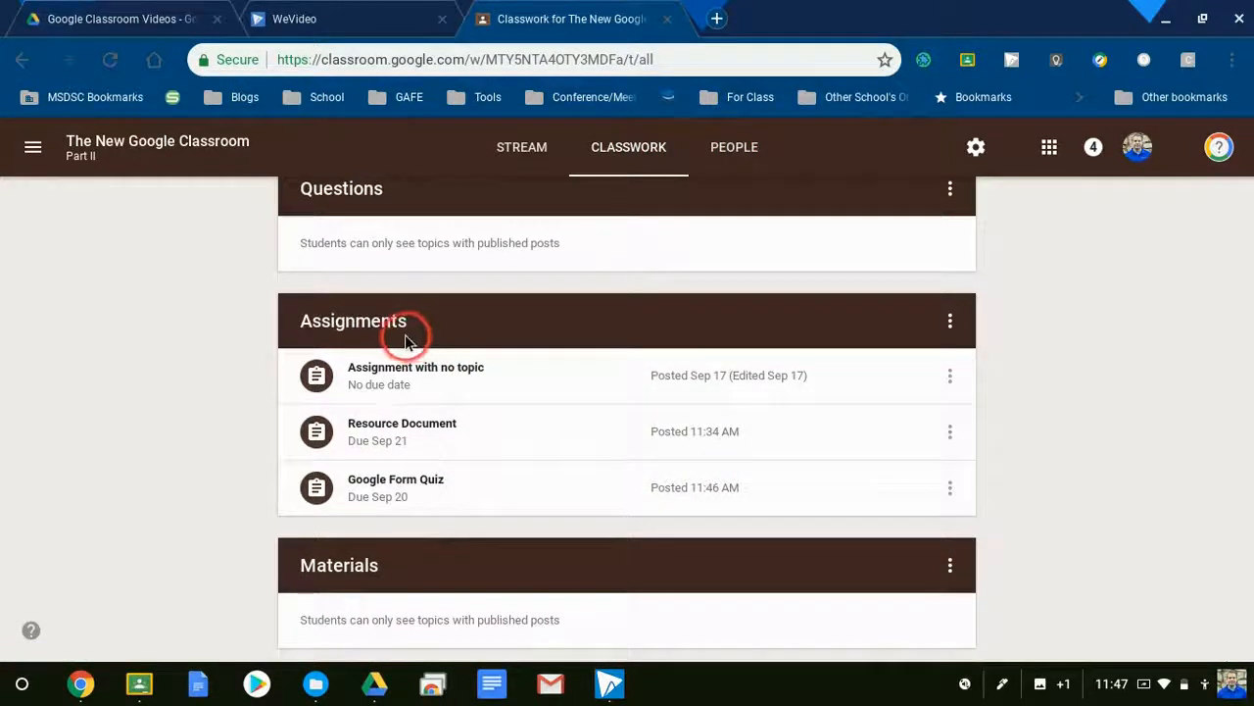
click(408, 497)
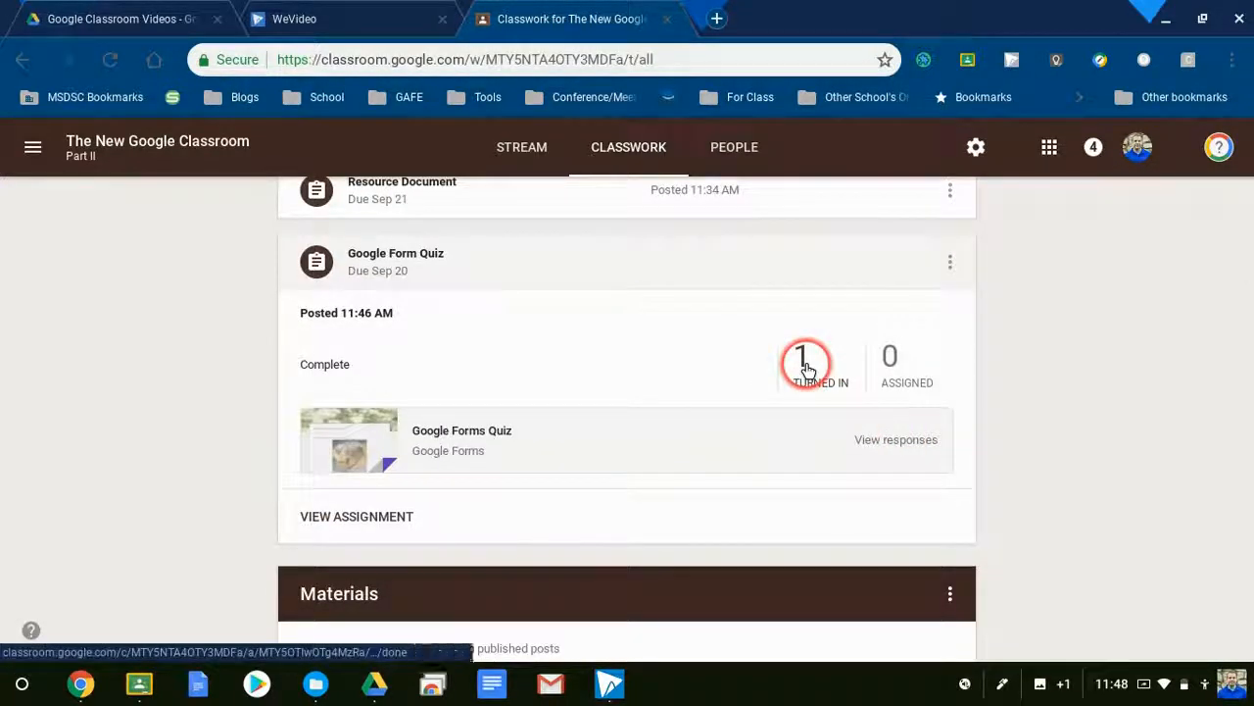
click(873, 443)
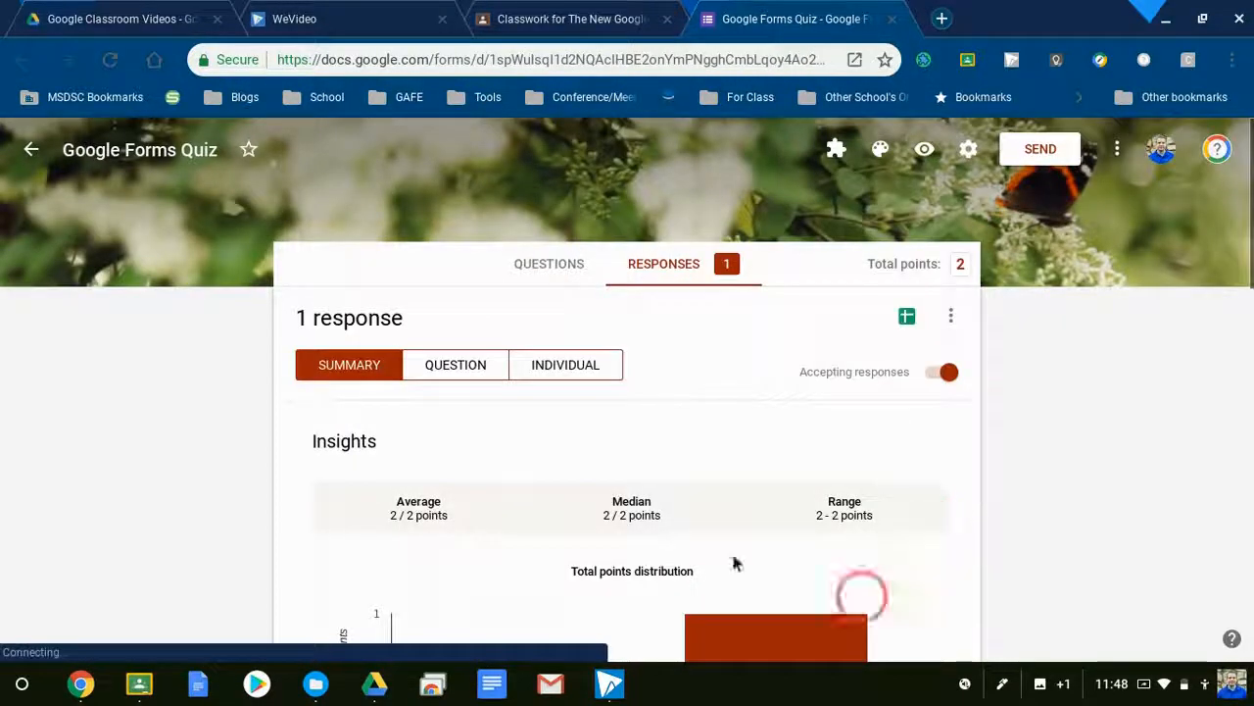
scroll(736, 527, down, 2)
scroll(734, 524, up, 2)
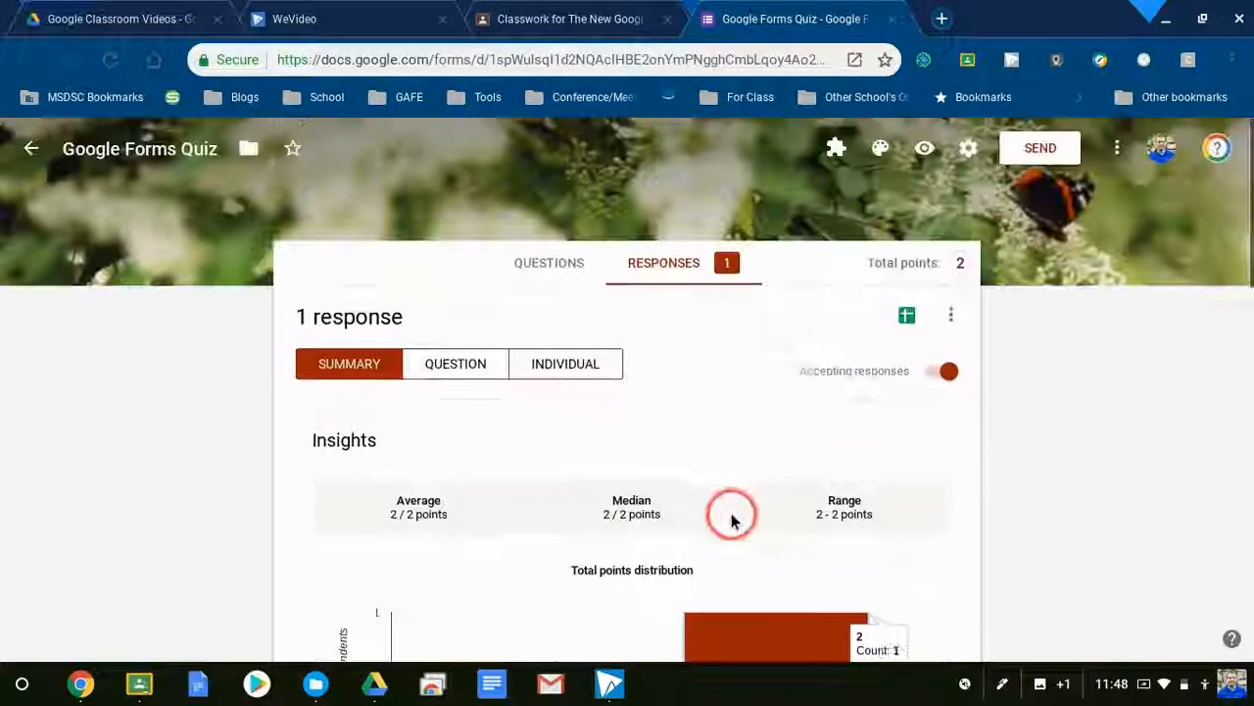
Step: Examine the quiz responses by question and by individual student
click(448, 364)
scroll(716, 299, down, 3)
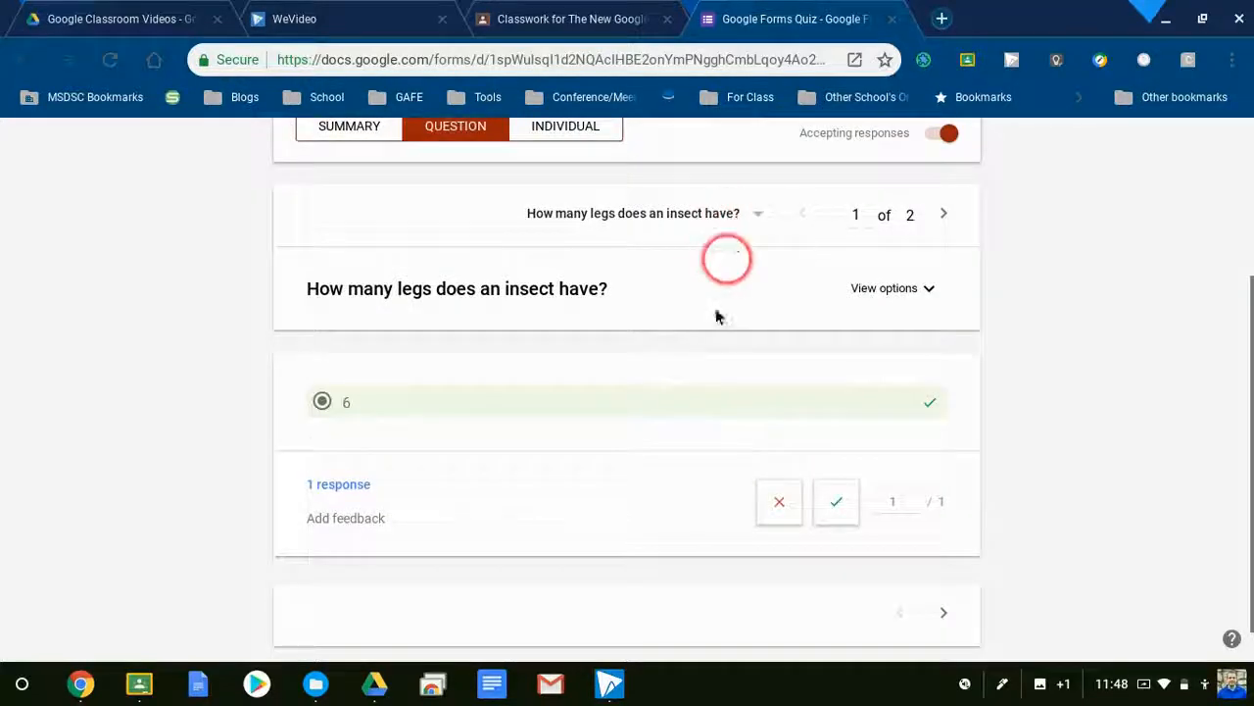
scroll(698, 511, down, 1)
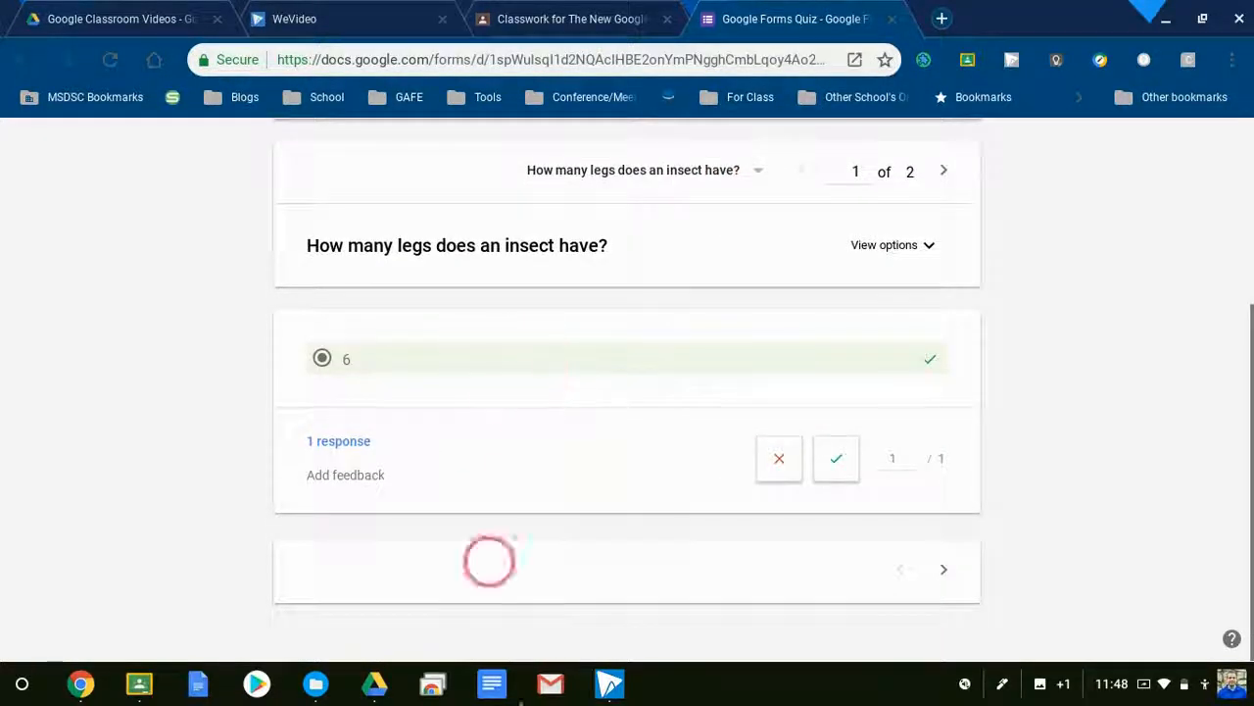
scroll(895, 442, up, 1)
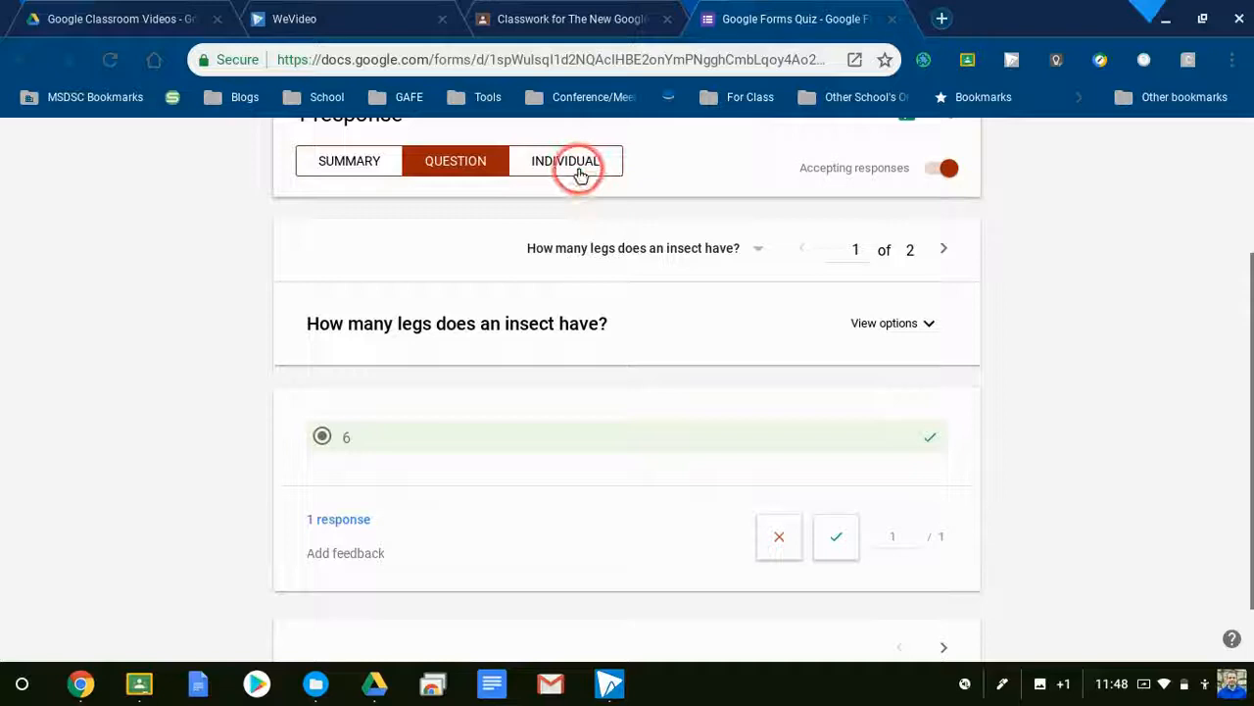
click(579, 168)
scroll(709, 379, down, 2)
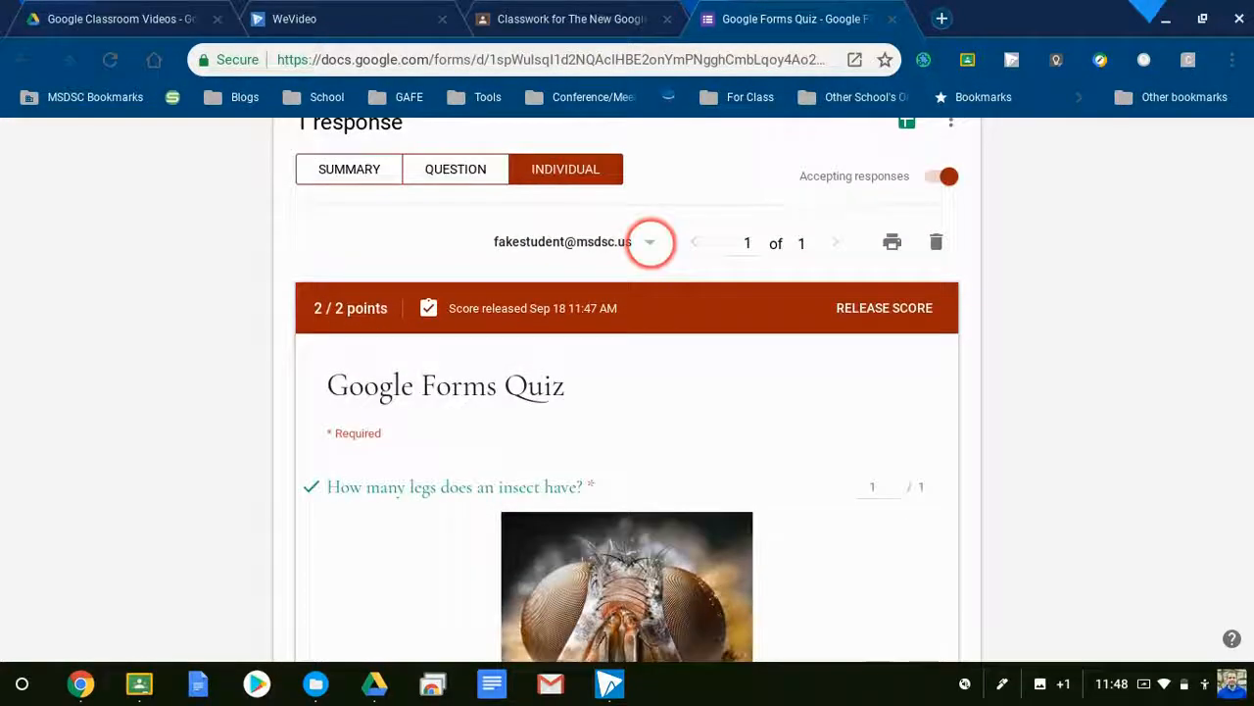
scroll(730, 382, down, 5)
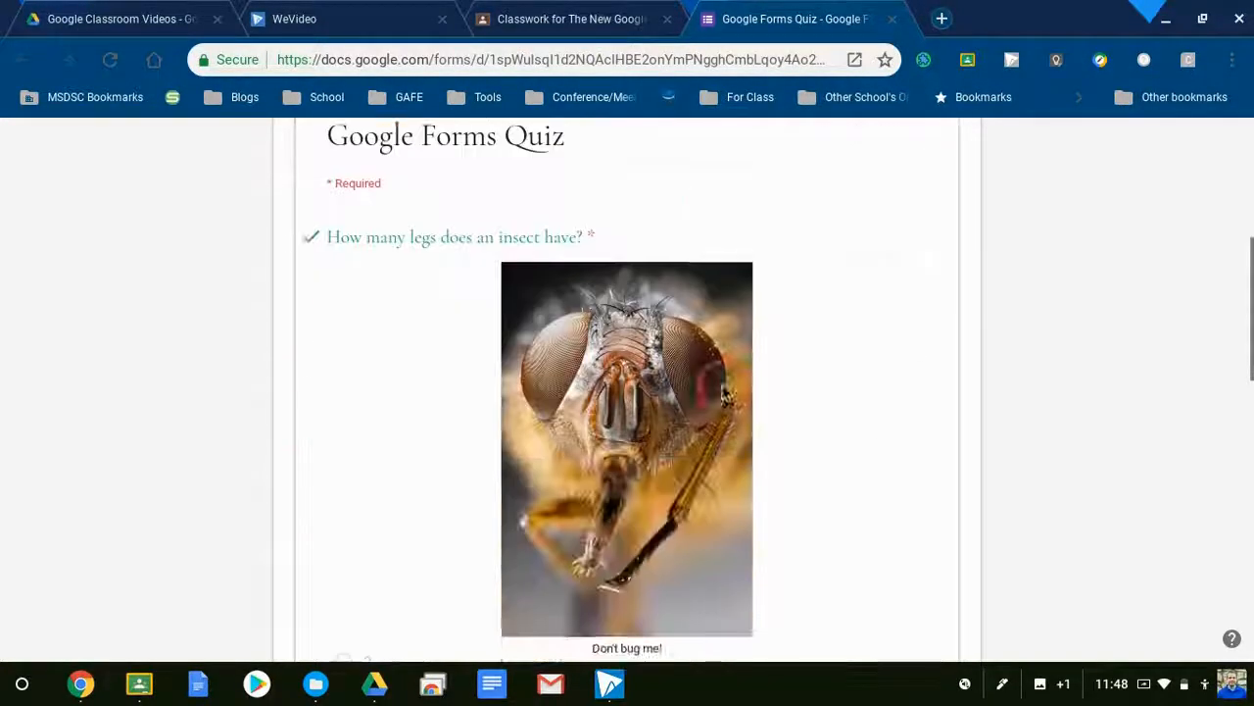
scroll(718, 385, up, 7)
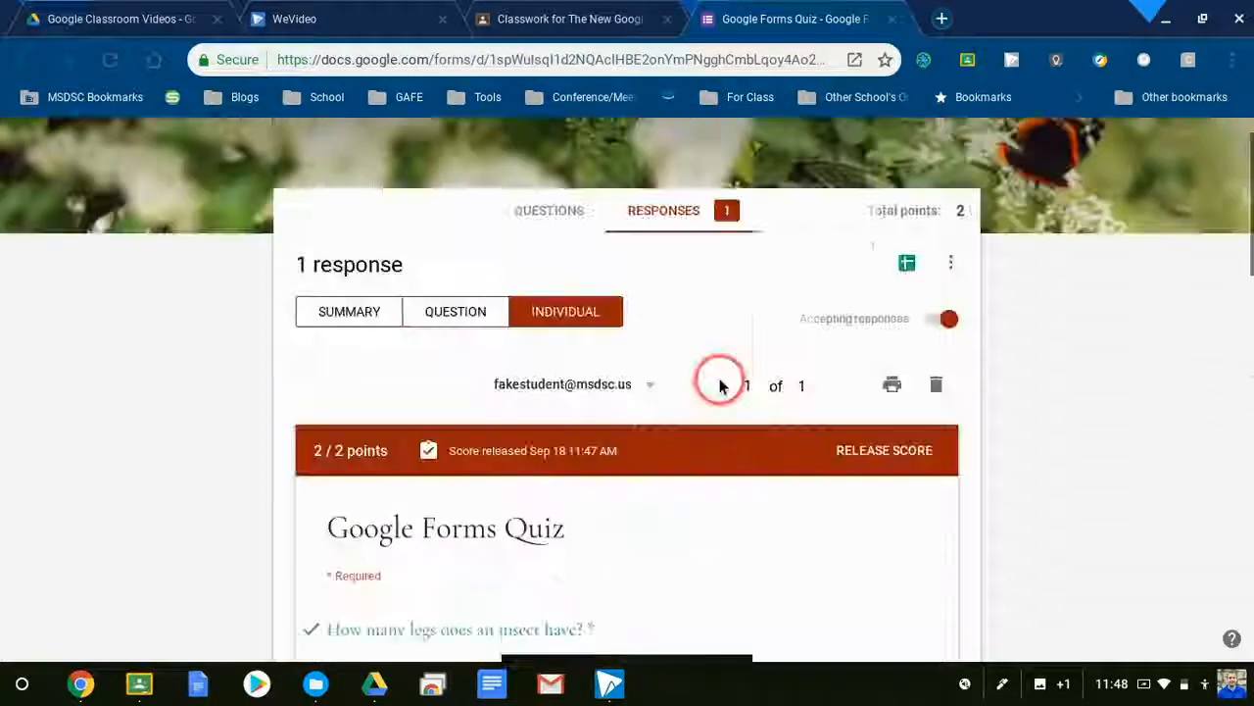
Step: Release the quiz score to all respondents by email with the message "Great work!"
click(908, 471)
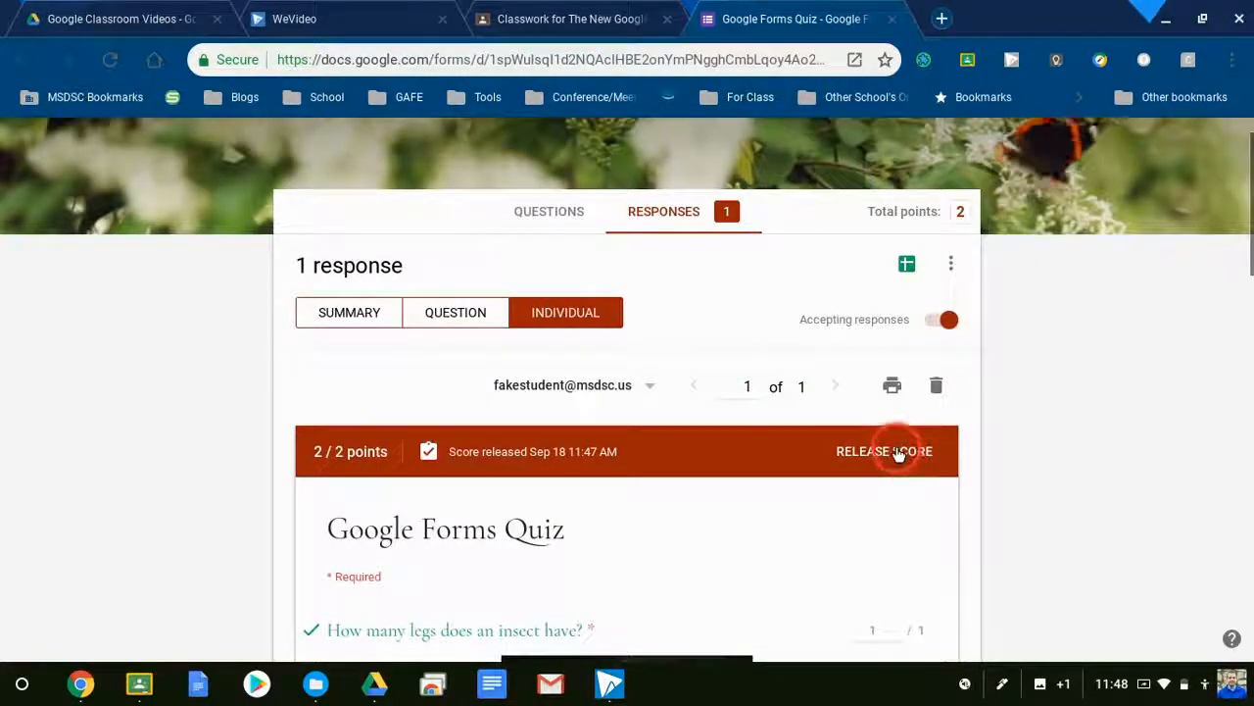
click(135, 227)
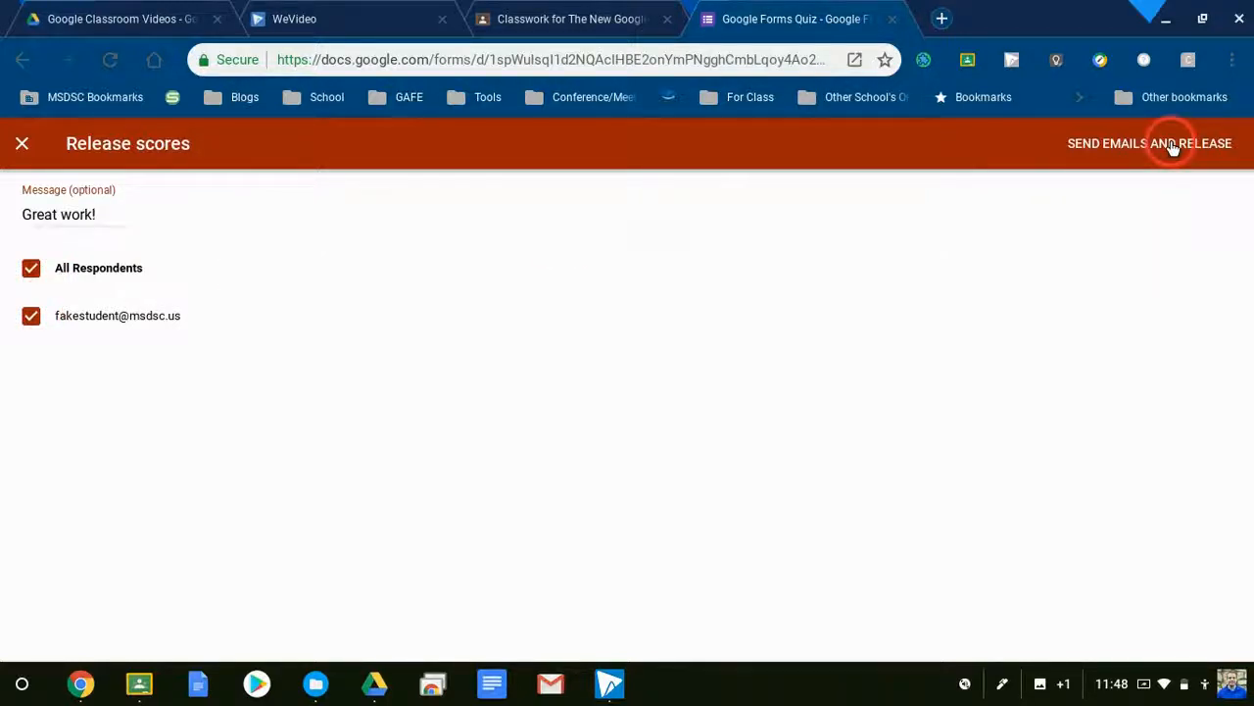
Step: Open the choices for creating a new classwork item in the teacher's class
click(348, 209)
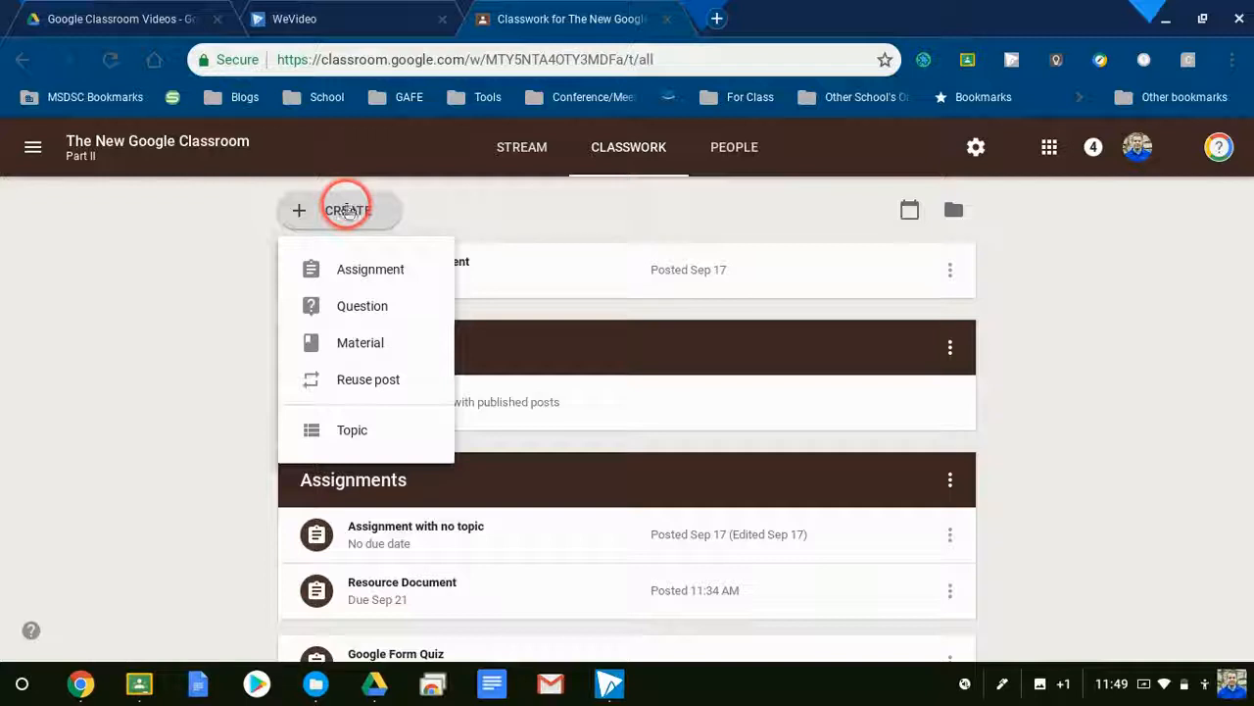